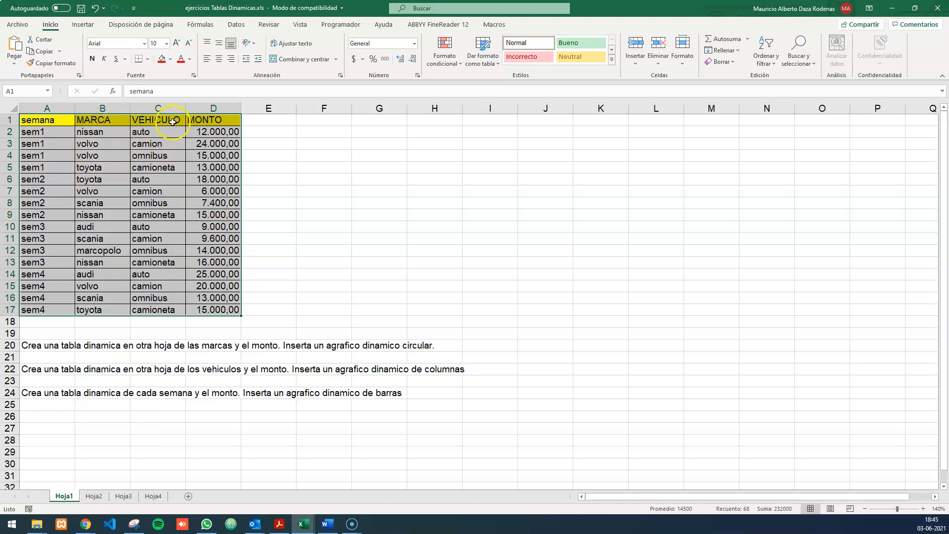
- Insert a pivot table on a new worksheet from the vehicle sales range A1:D17 in Hoja1
click(58, 353)
drag(57, 348, 409, 347)
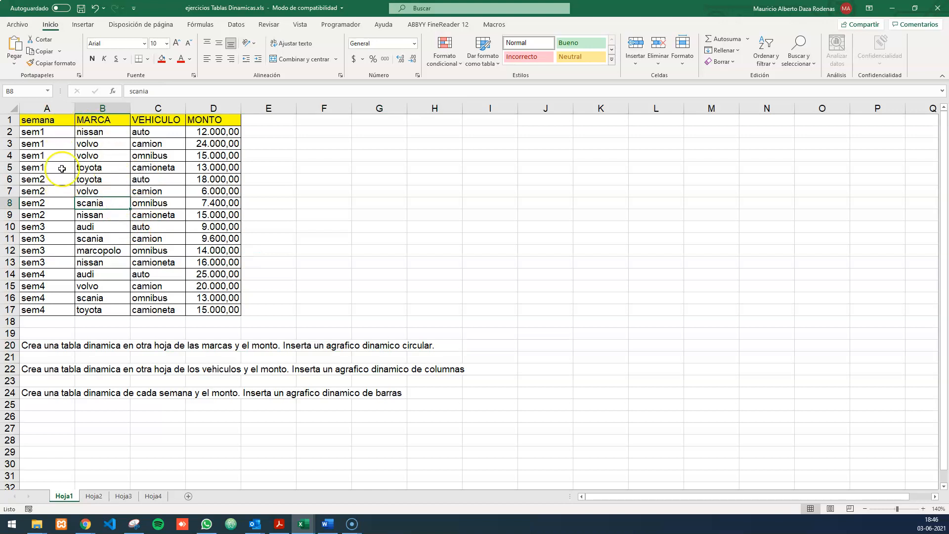
click(43, 142)
click(83, 25)
click(15, 58)
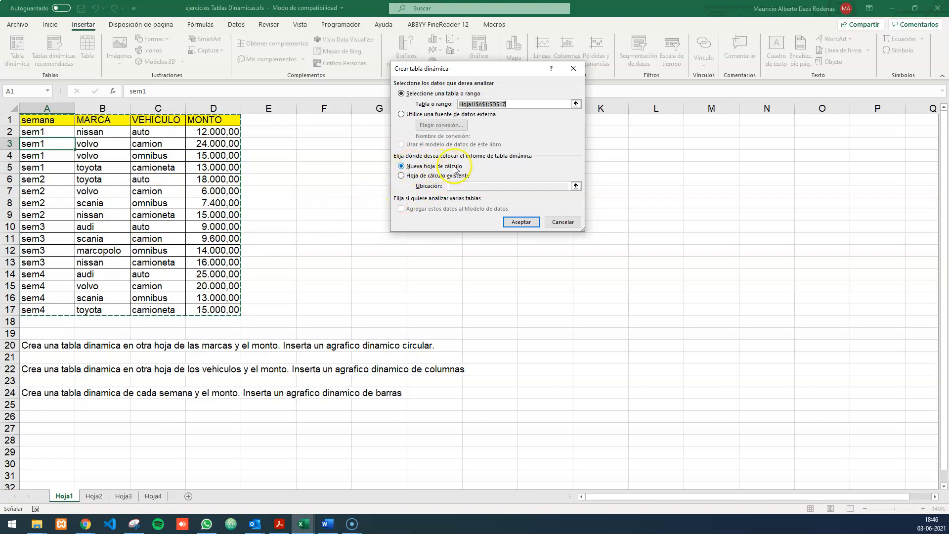
click(521, 222)
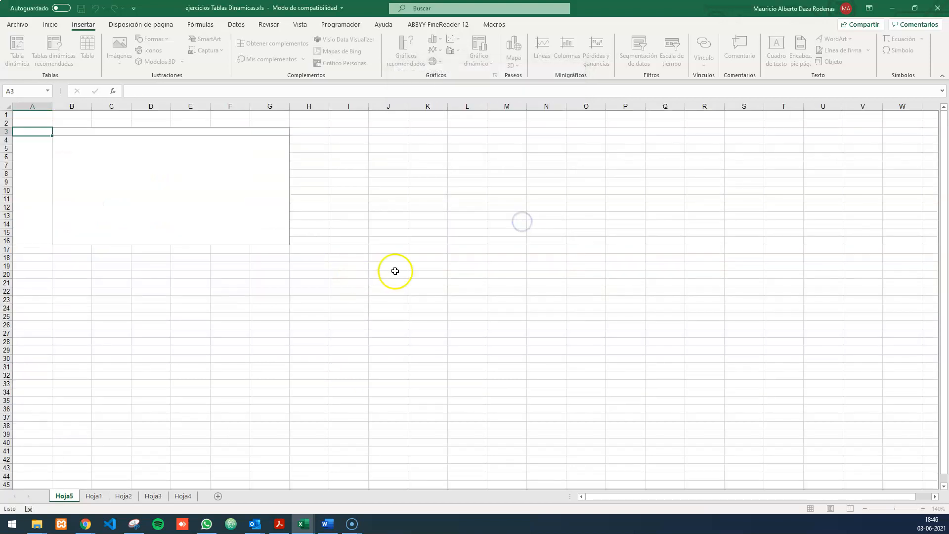
- Add MARCA as the row field and MONTO as the summed value in the new pivot table
click(119, 176)
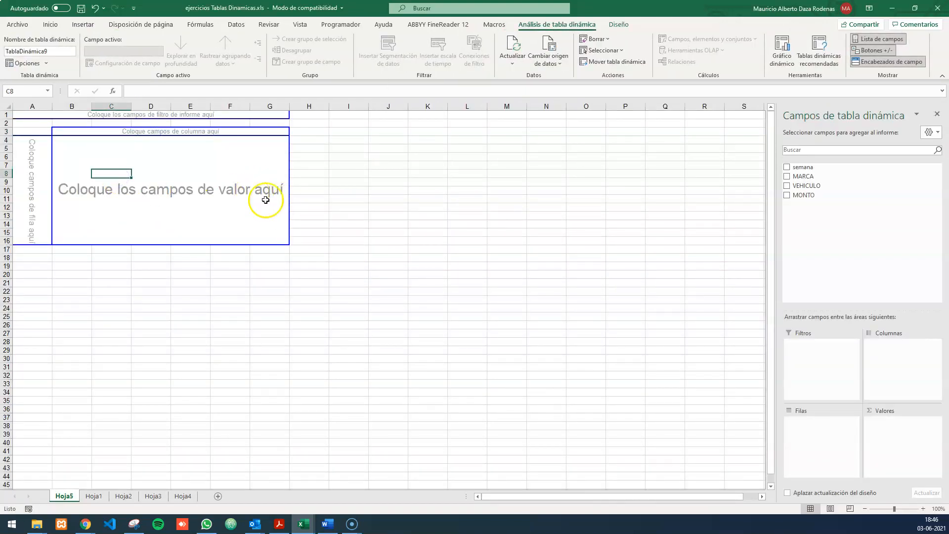
click(923, 509)
click(923, 509)
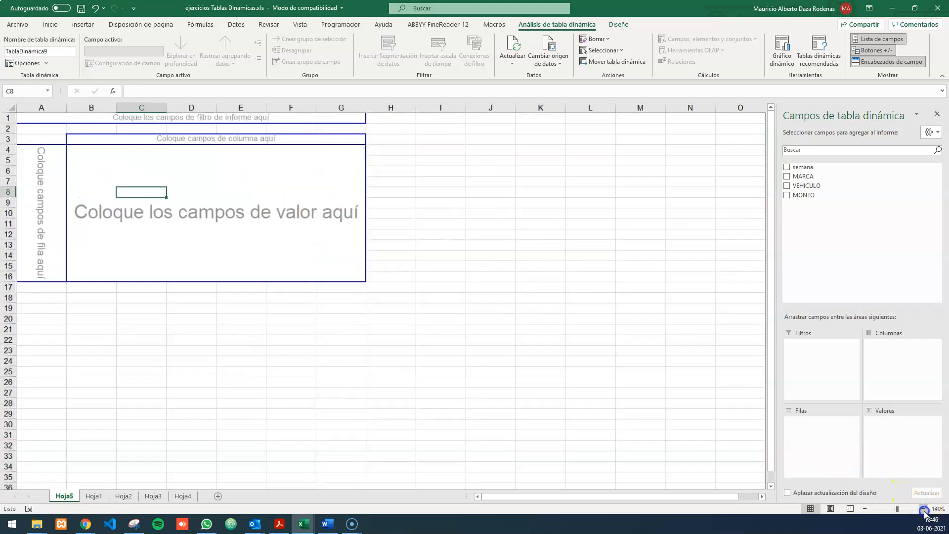
click(923, 508)
click(923, 508)
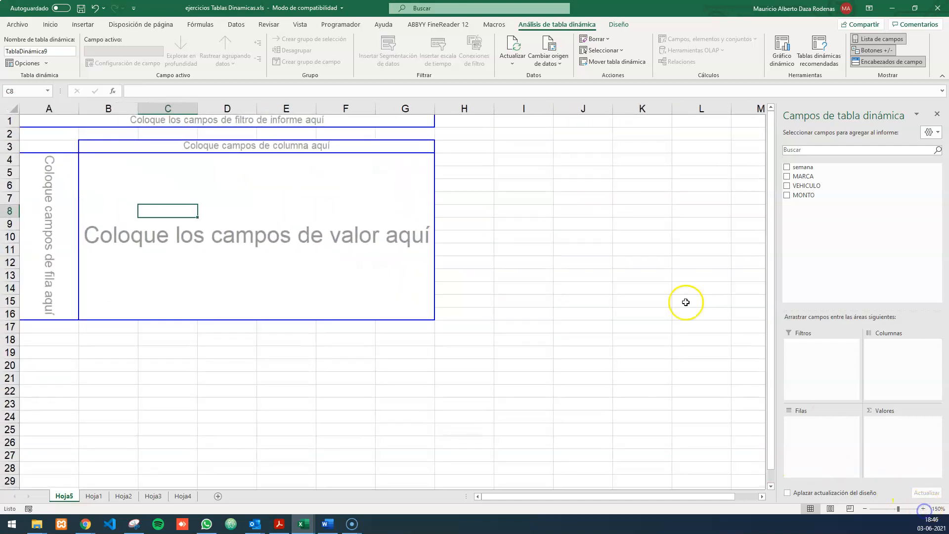
click(94, 496)
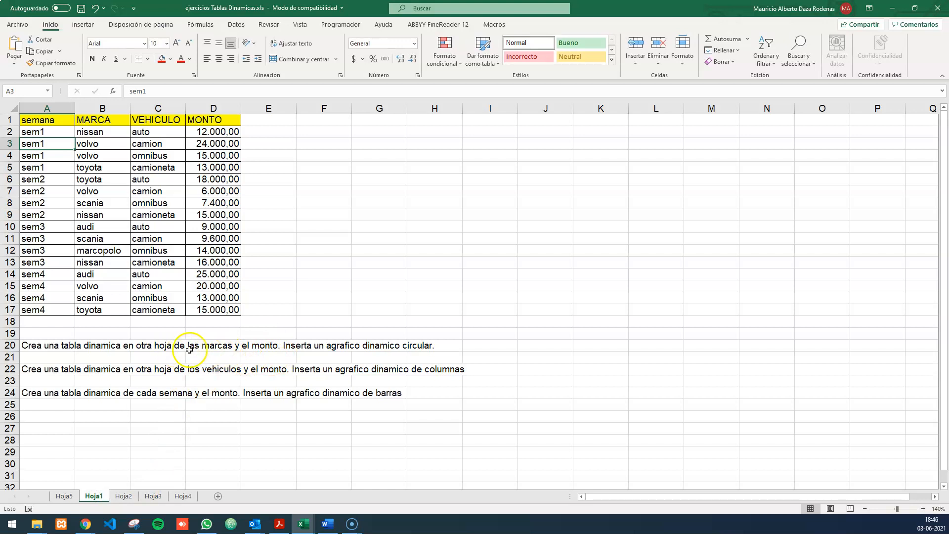
click(65, 496)
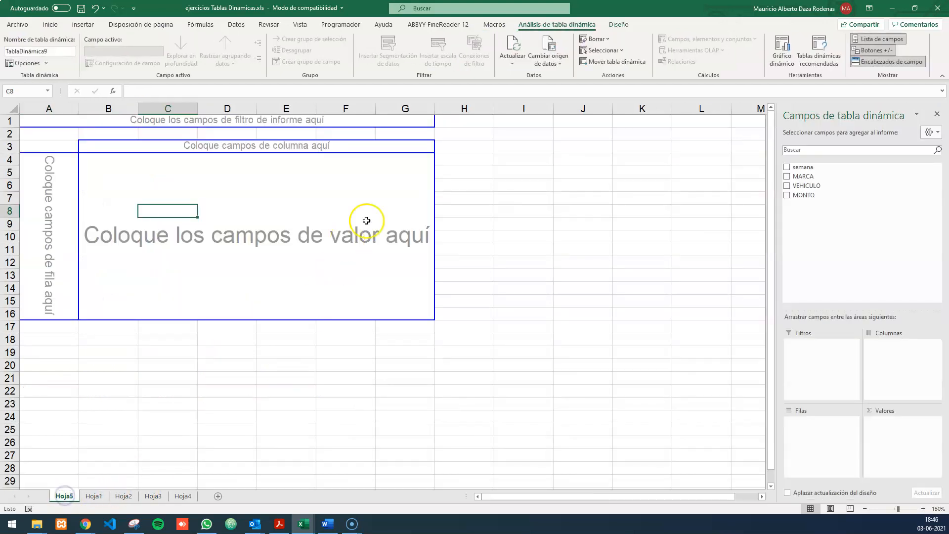
click(787, 177)
click(786, 197)
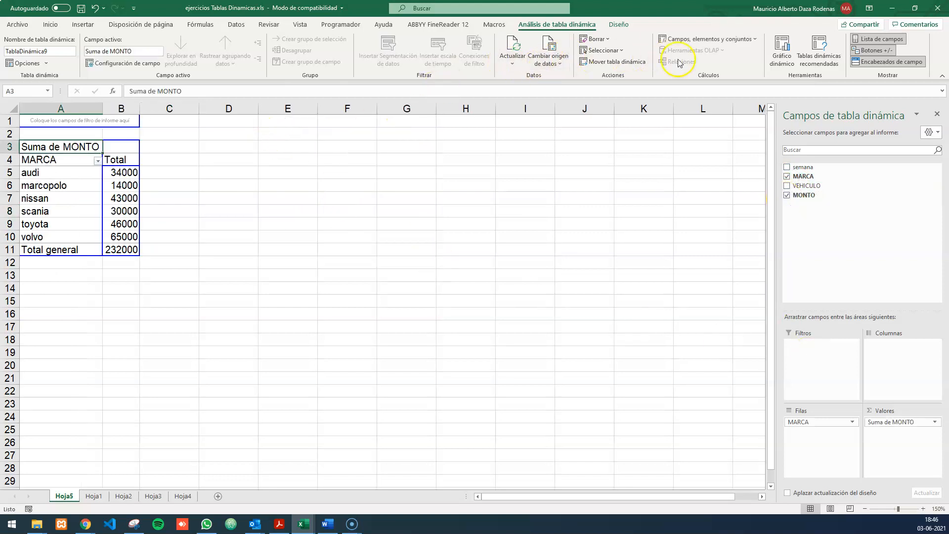
- Insert a pie (Circular) pivot chart of the amounts by brand and place it beside the pivot table
click(783, 54)
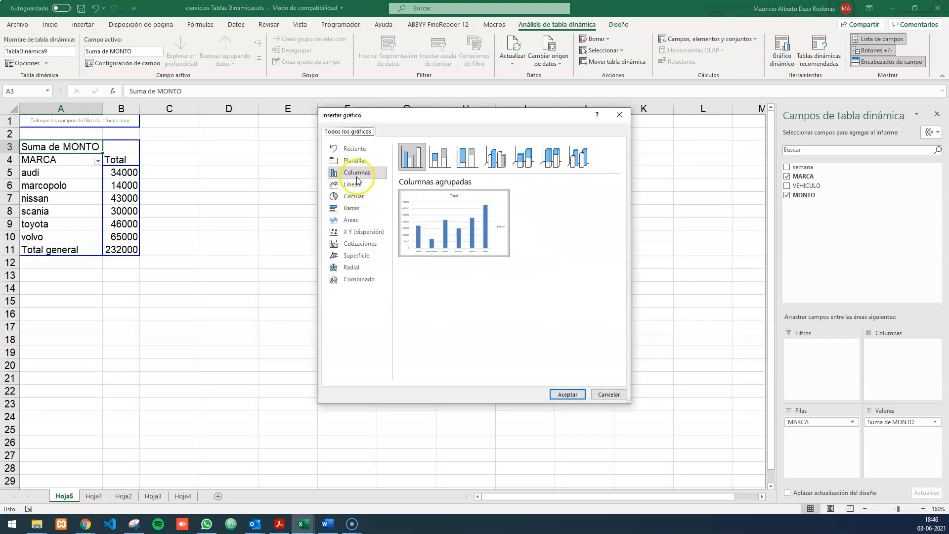
click(354, 196)
click(568, 396)
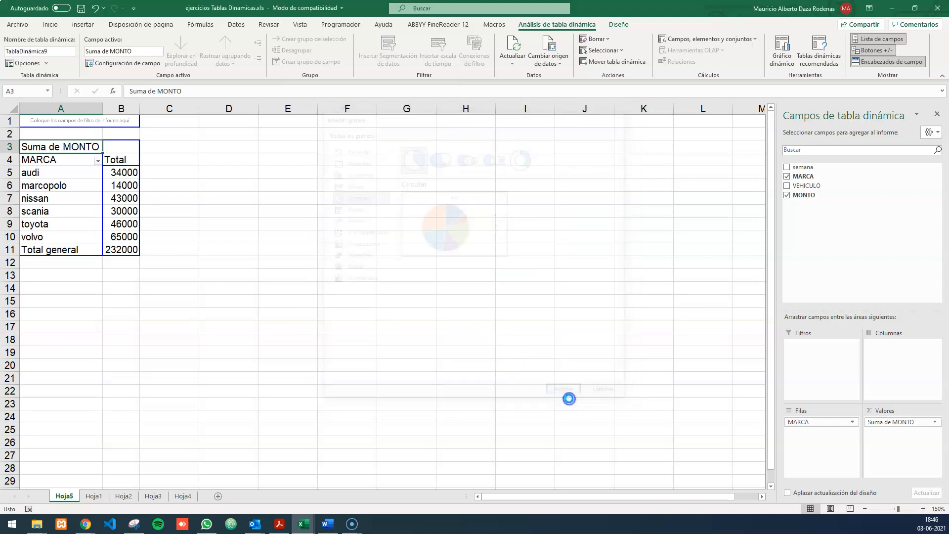
drag(342, 242, 272, 182)
- Create a pivot table from the Hoja1 data on another new worksheet, with VEHICULO as rows and the sum of MONTO as values
click(95, 496)
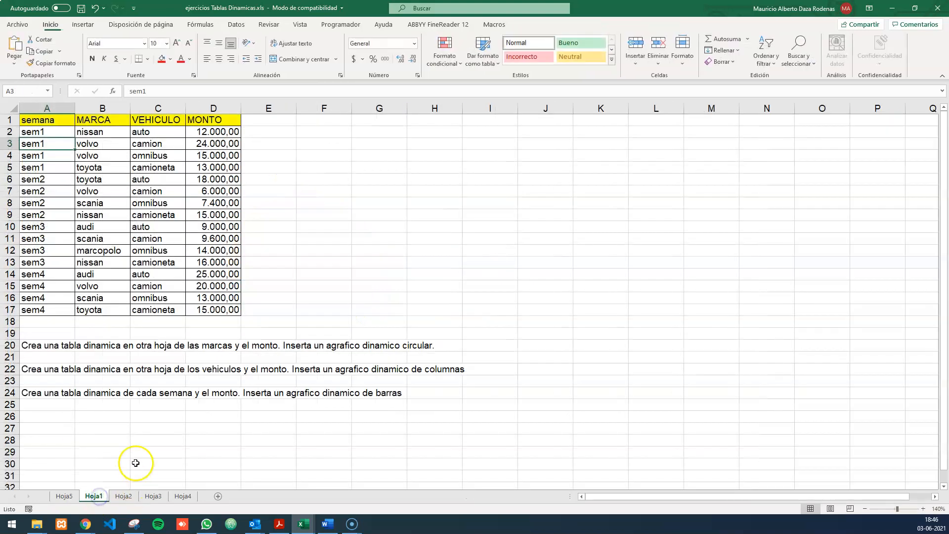
drag(65, 369, 423, 371)
click(125, 224)
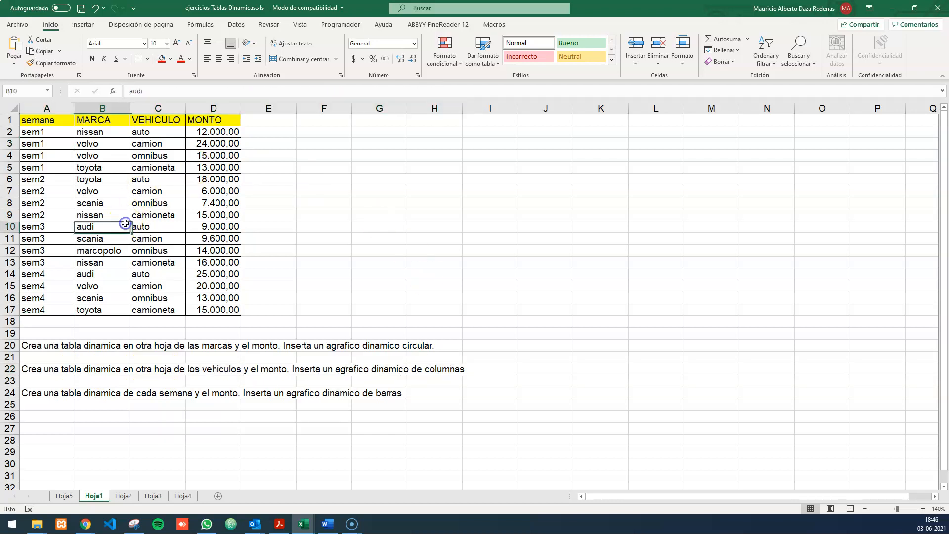
click(82, 25)
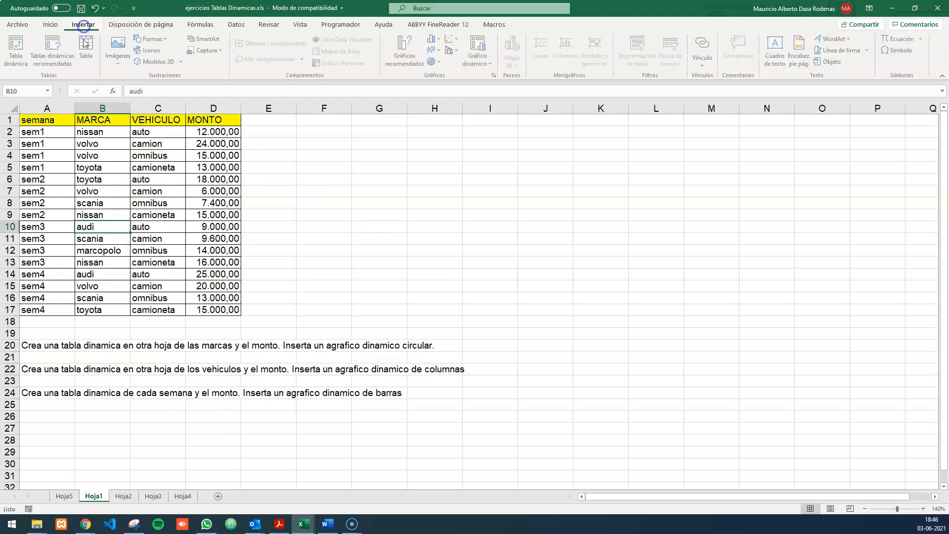
click(20, 52)
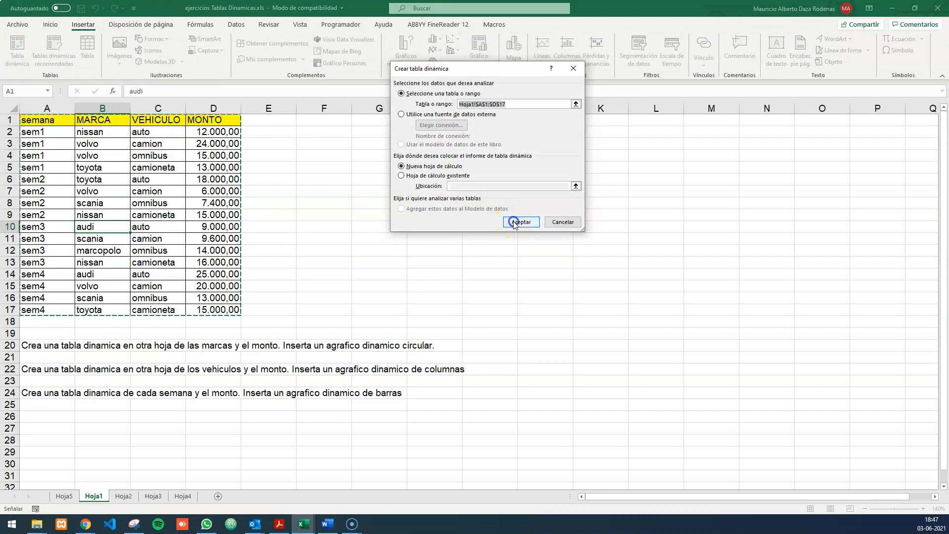
click(515, 221)
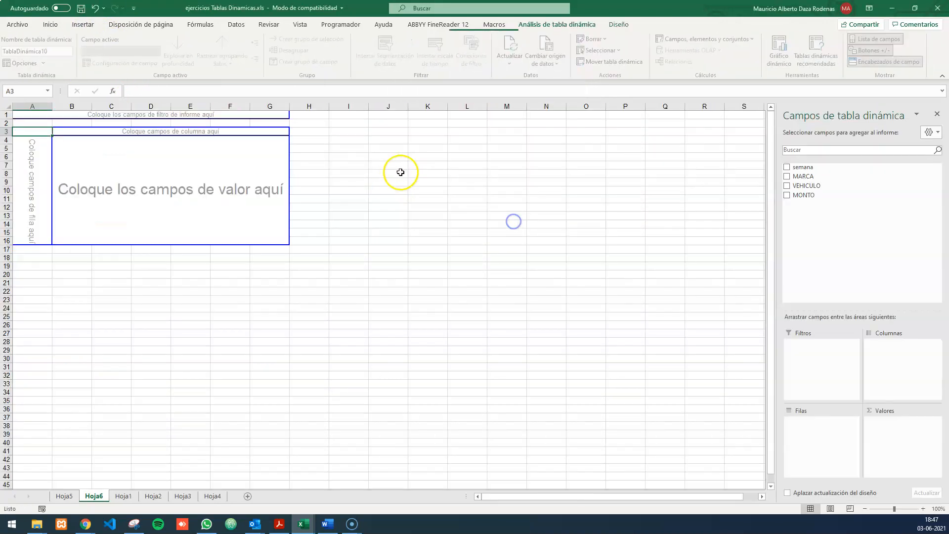
click(787, 185)
click(786, 195)
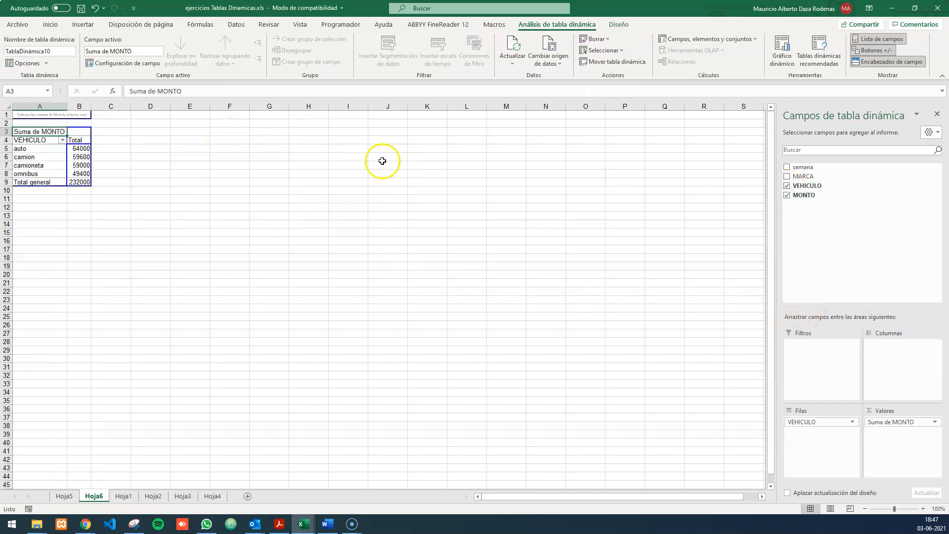
- Insert a clustered column pivot chart of the amounts by vehicle and place it beside the pivot table
click(781, 49)
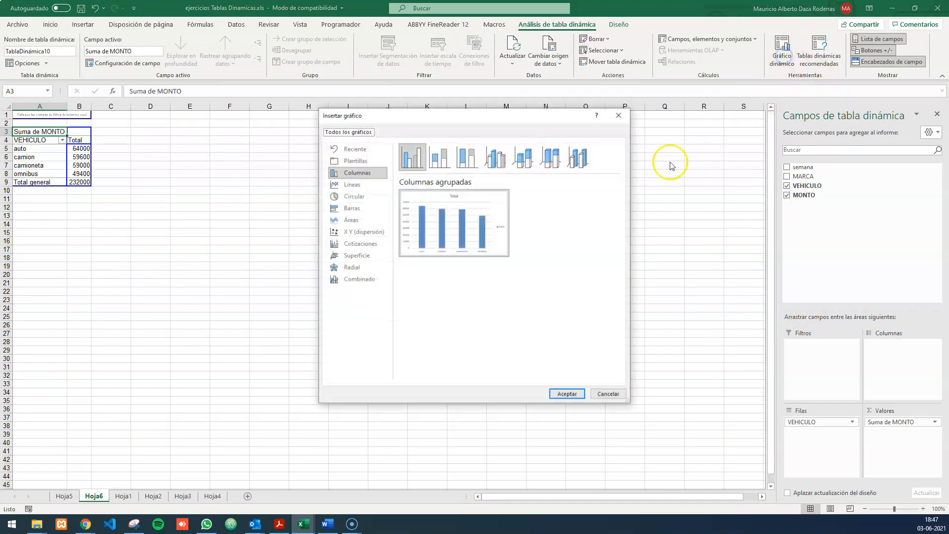
mouse_move(471, 232)
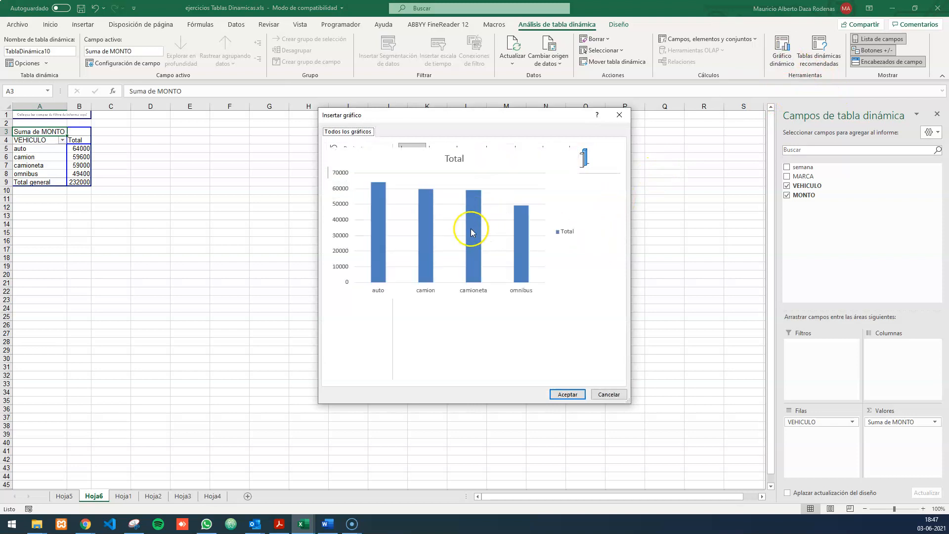
click(568, 395)
drag(421, 260, 270, 152)
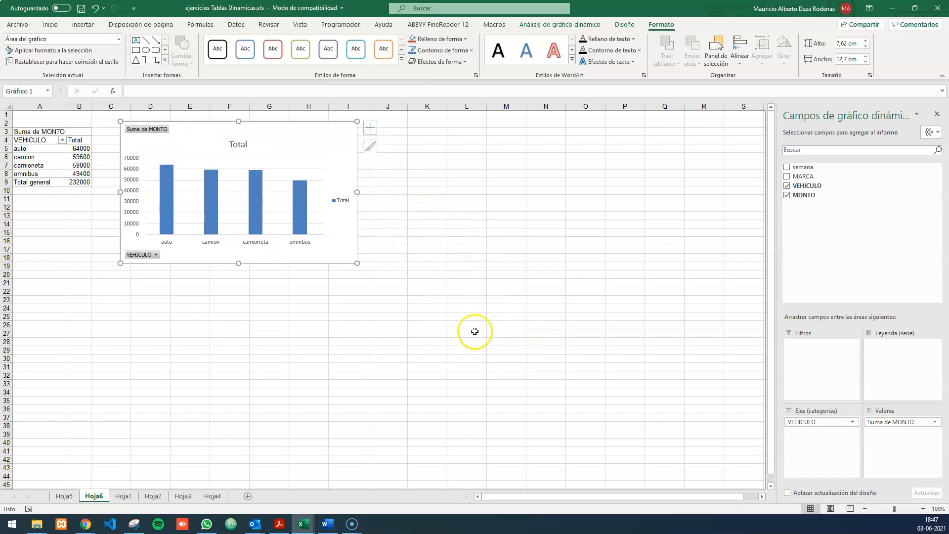
- Create a pivot table from the Hoja1 data on another new worksheet, with semana as rows and the sum of MONTO as values
click(125, 497)
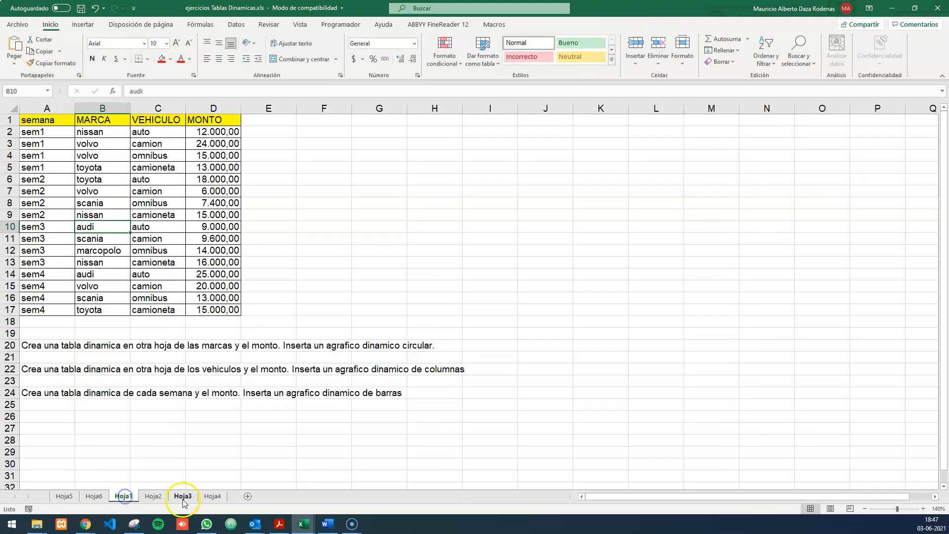
drag(44, 397, 372, 393)
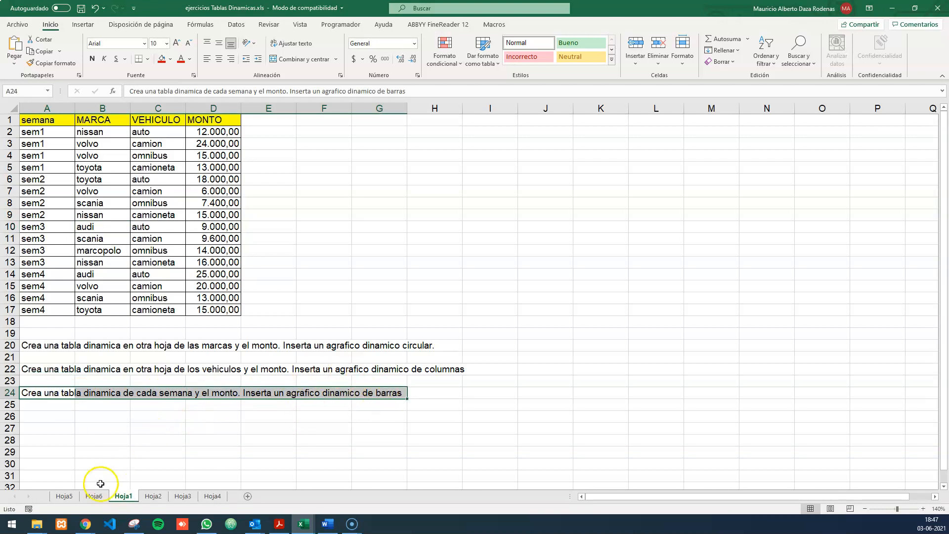
click(101, 214)
click(82, 25)
click(17, 49)
click(521, 222)
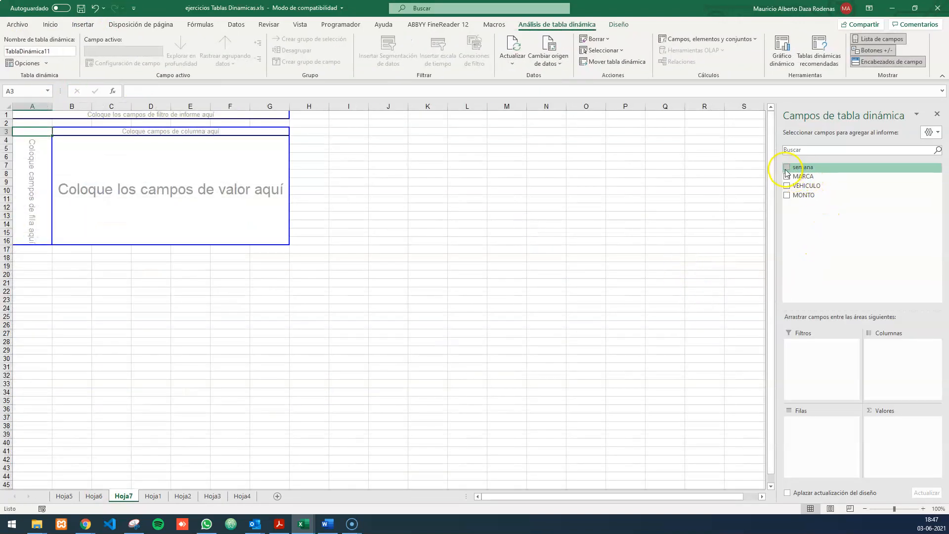
click(786, 168)
click(786, 194)
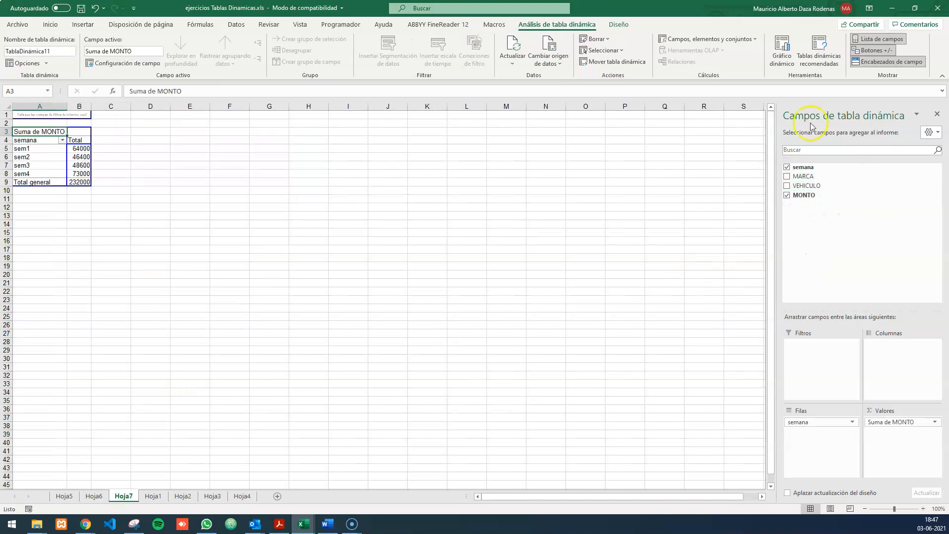
- Insert a clustered bar (Barras agrupadas) pivot chart of the amounts by week and place it beside the pivot table
click(922, 509)
click(922, 509)
click(923, 509)
click(922, 509)
click(923, 509)
click(923, 509)
click(923, 509)
click(786, 52)
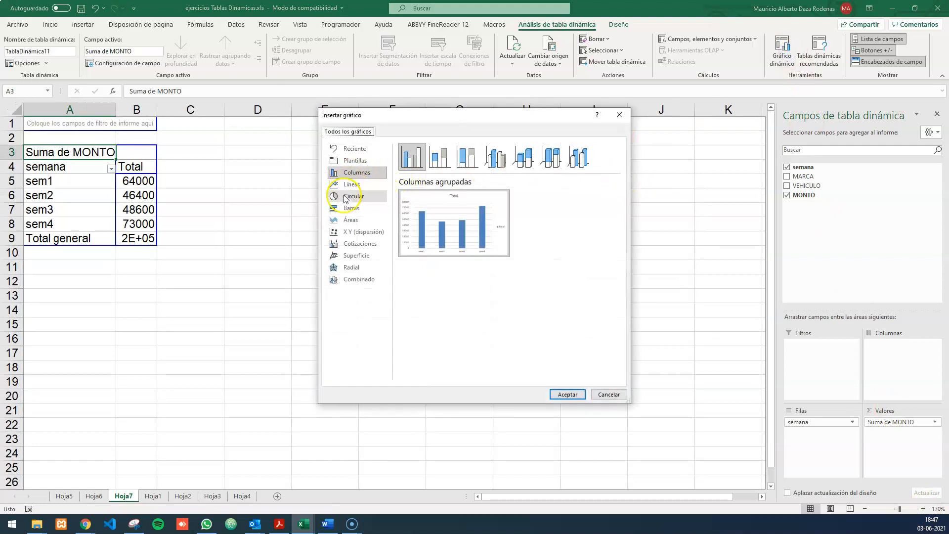
click(352, 208)
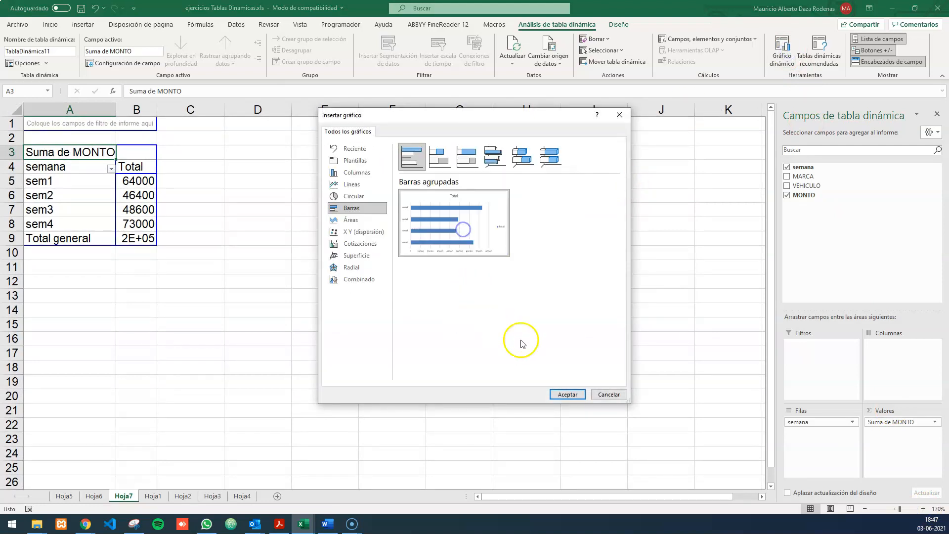
click(567, 394)
drag(332, 218, 312, 162)
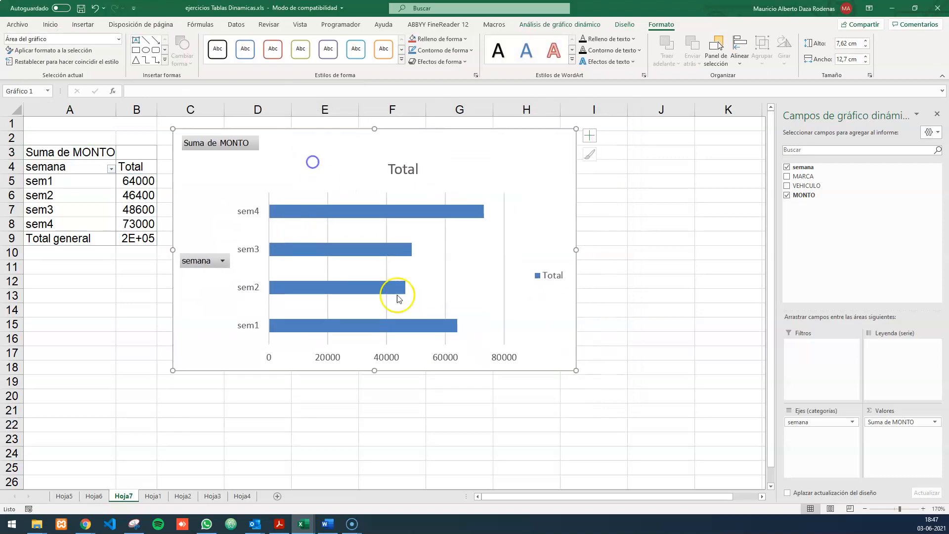
- Examine the employee data in Hoja2 and the pivot table instructions written below it
click(155, 500)
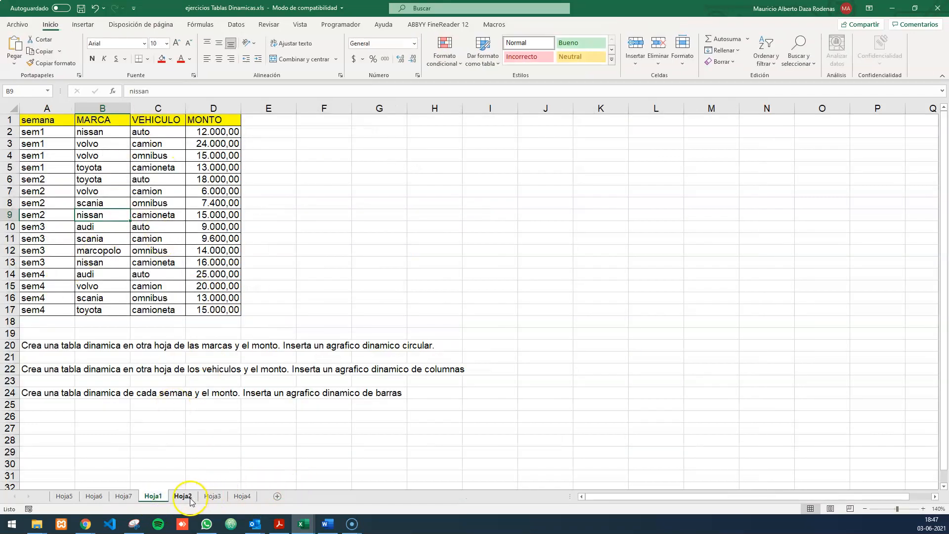
click(183, 496)
click(93, 190)
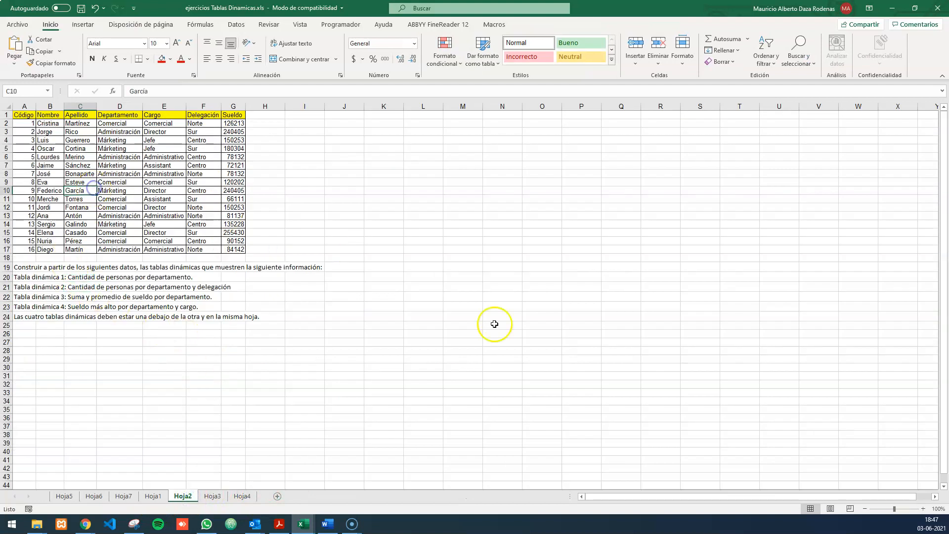
click(923, 509)
click(923, 509)
click(923, 509)
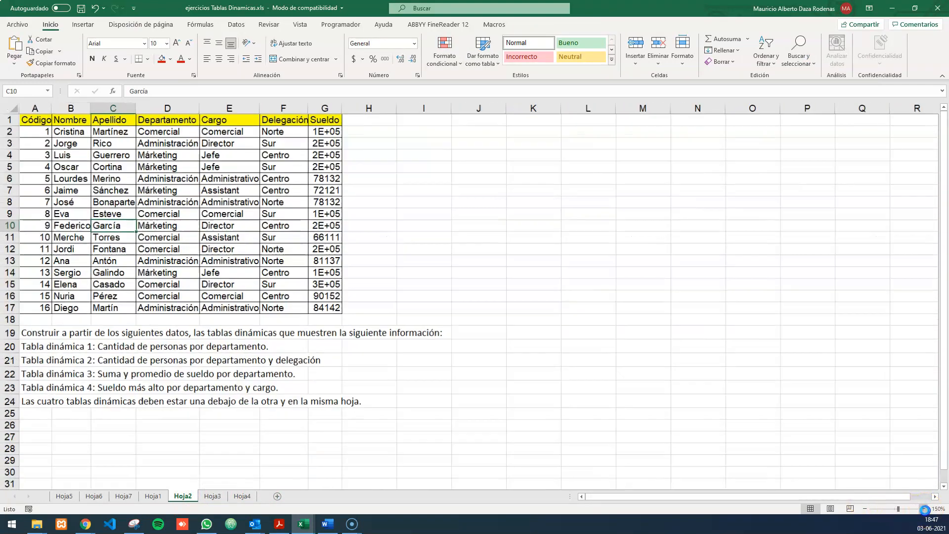
click(923, 509)
click(922, 509)
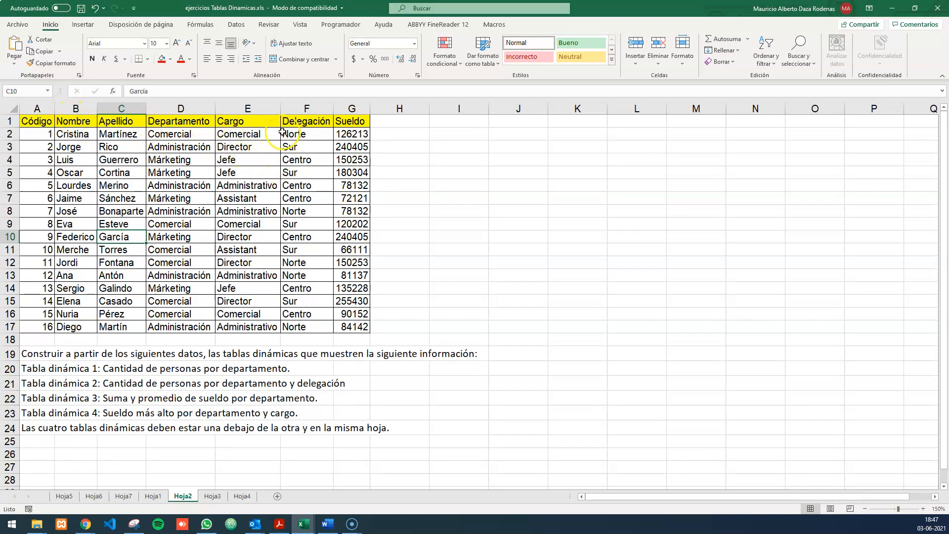
click(78, 371)
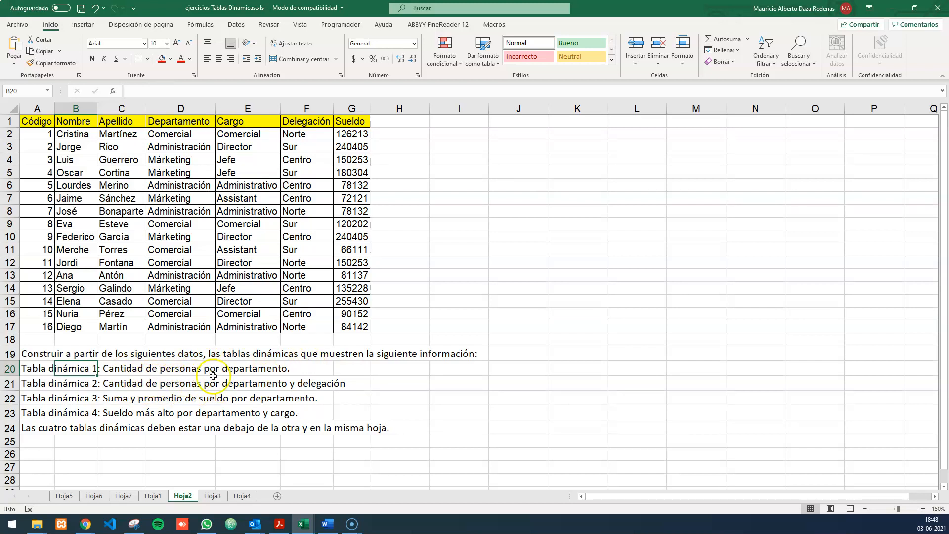
- Insert a pivot table on a new worksheet from the employee range A1:G17 in Hoja2
click(71, 124)
click(82, 25)
click(18, 47)
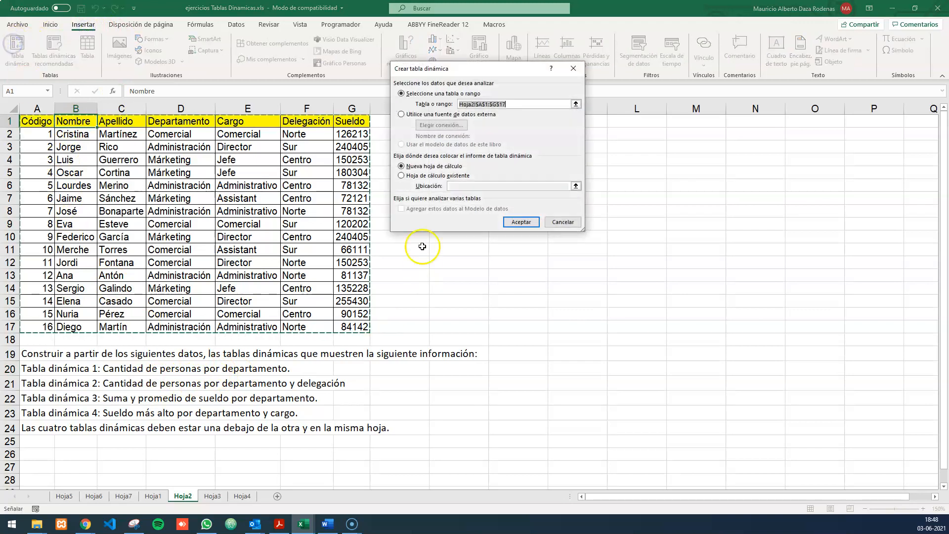
click(521, 221)
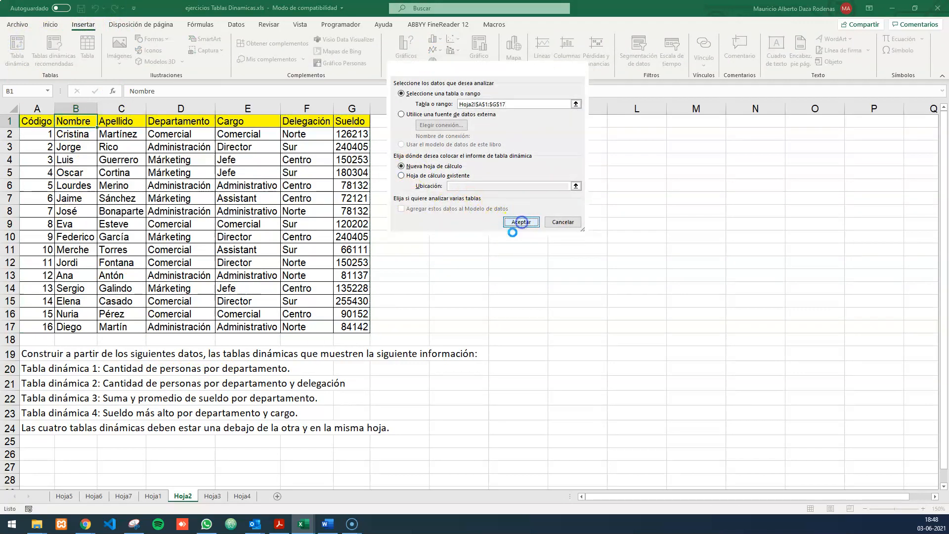
- Lay out the first employee pivot table with Departamento as rows and the count of Departamento as values
drag(805, 176, 790, 213)
drag(808, 178, 806, 180)
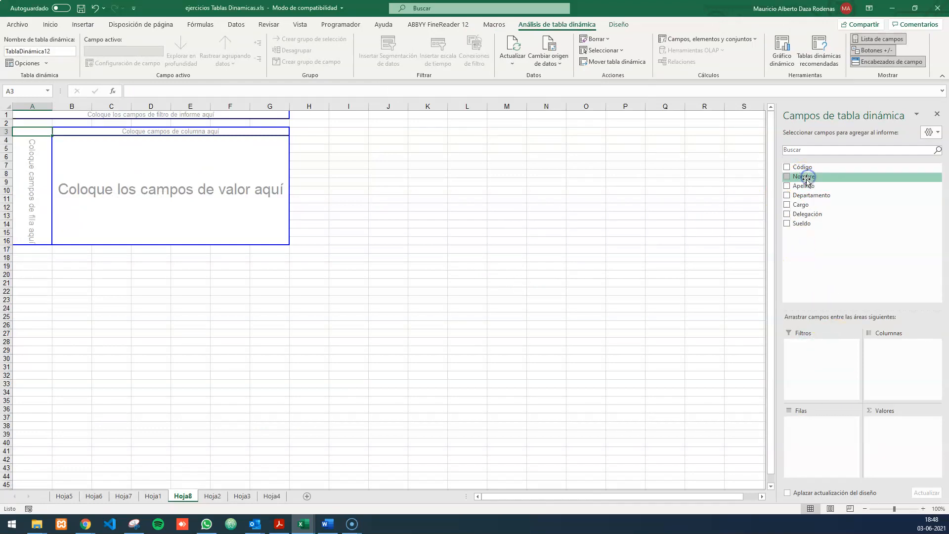
click(787, 196)
drag(807, 200, 904, 422)
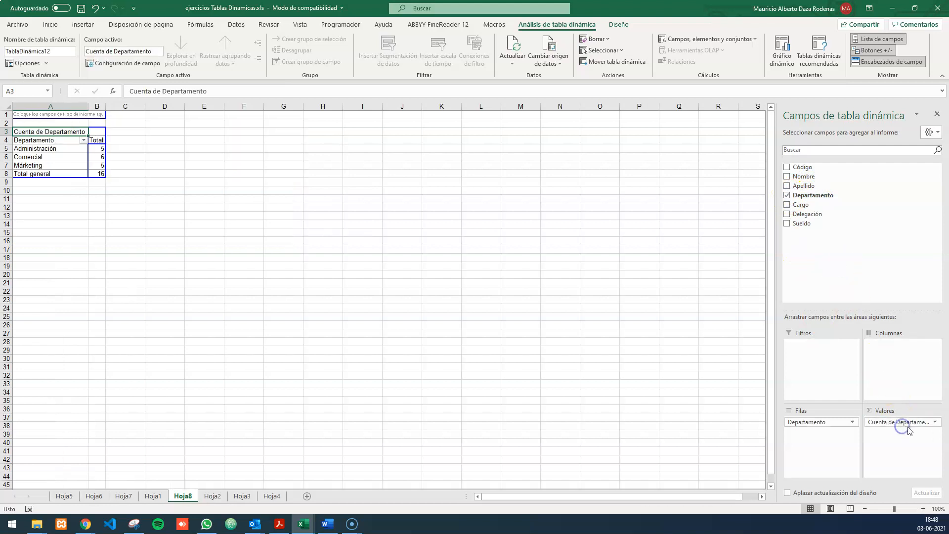
click(922, 509)
click(922, 508)
click(923, 509)
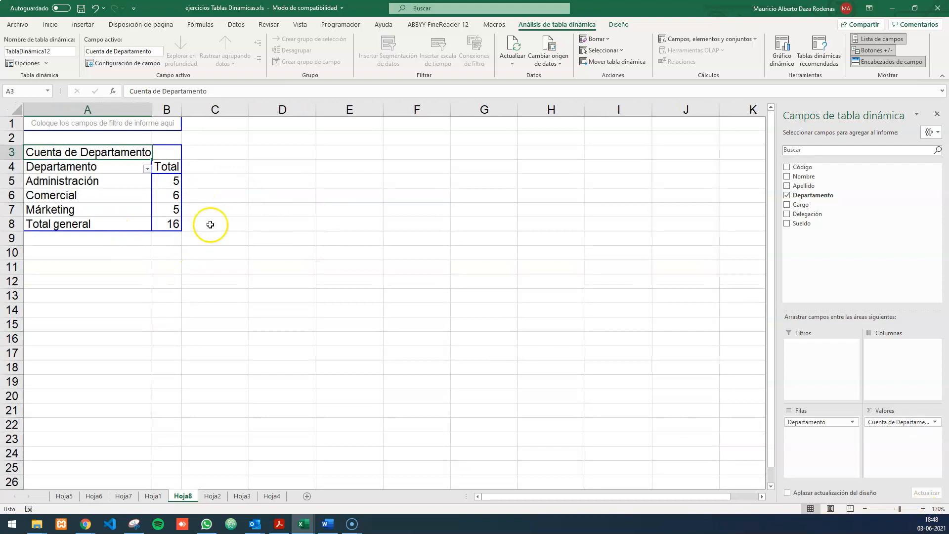
- Insert a second pivot table from the Hoja2 employee range A1:G17 on the existing sheet Hoja8 at cell A12
click(213, 495)
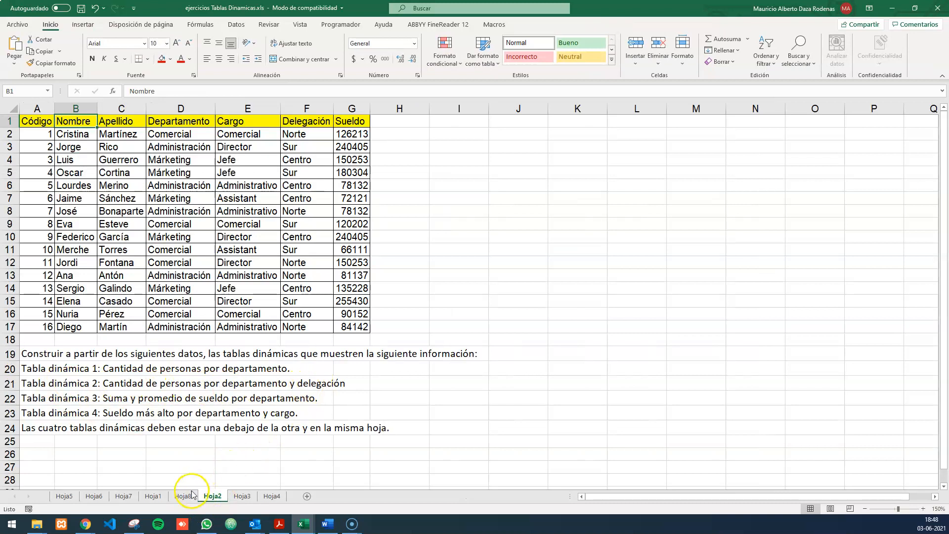
click(224, 212)
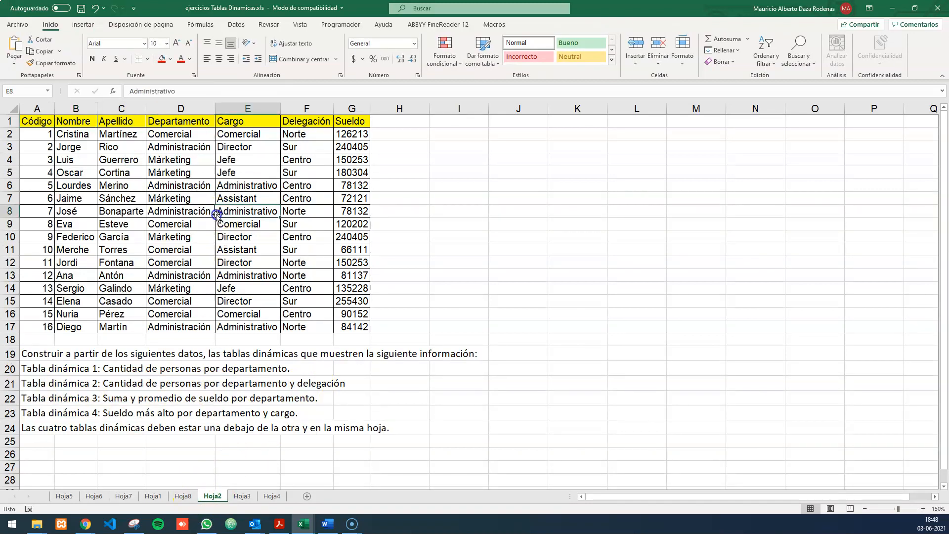
click(83, 24)
click(17, 49)
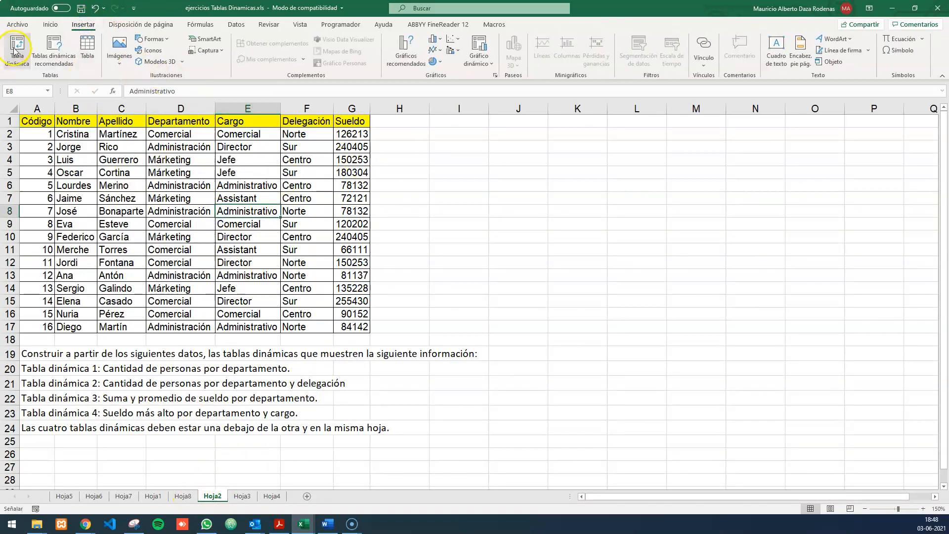
click(417, 178)
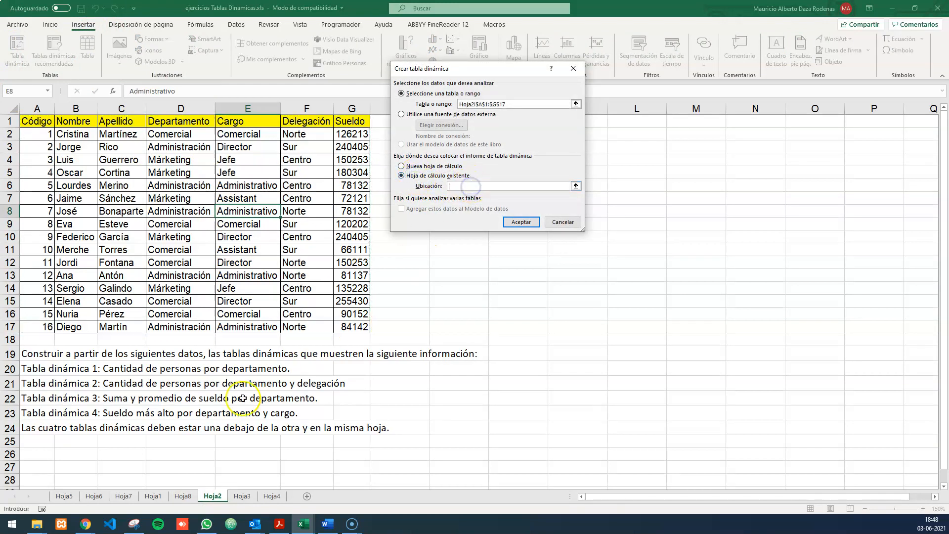
click(192, 495)
click(71, 252)
click(47, 283)
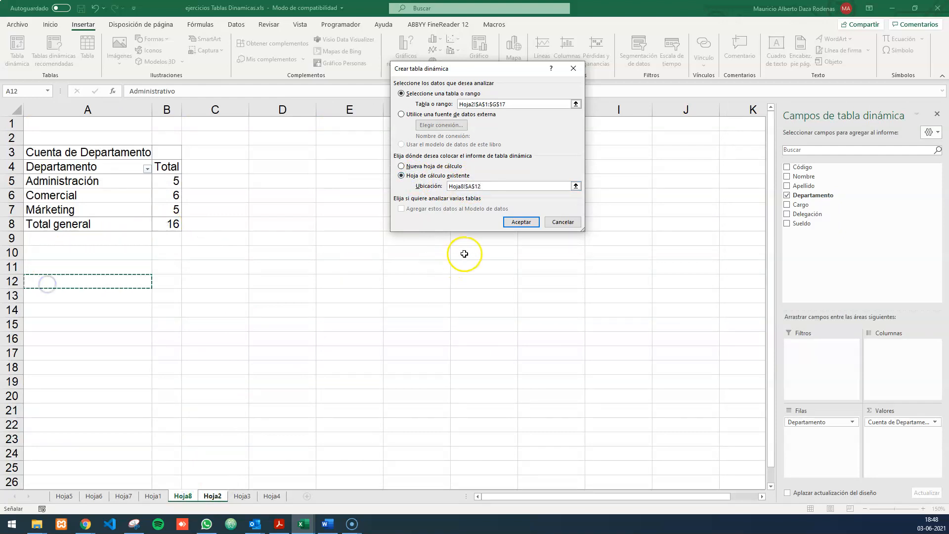
click(521, 221)
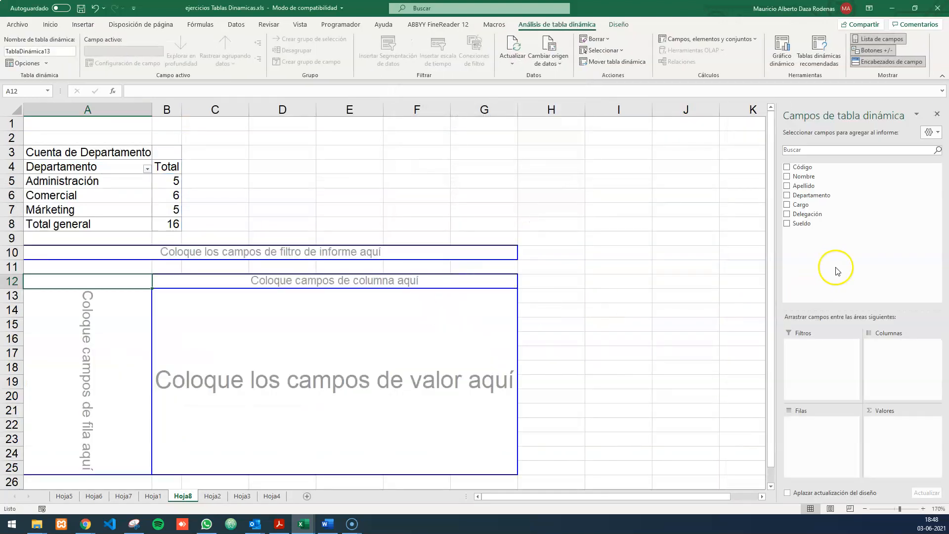
- Lay out the second pivot table with Departamento as rows, Delegación as columns and the count of Departamento as values
click(214, 496)
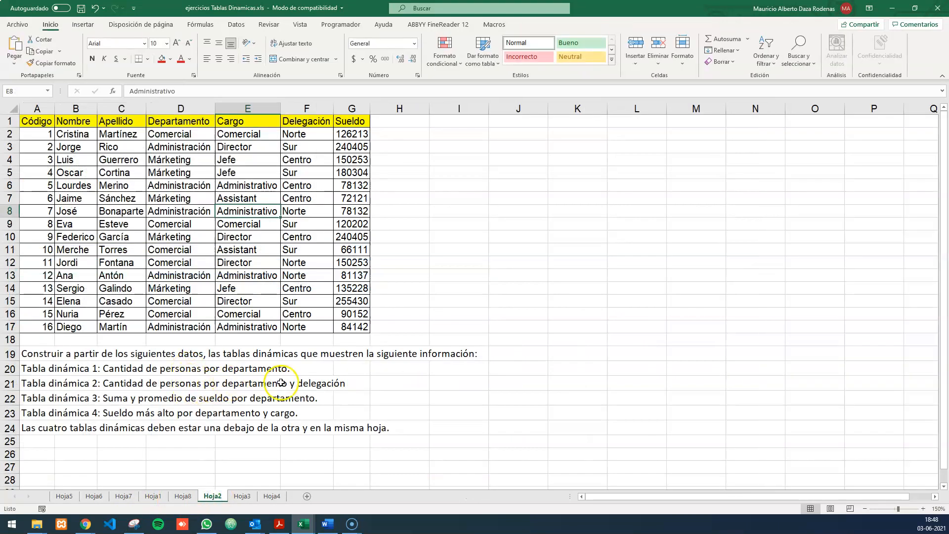
click(183, 496)
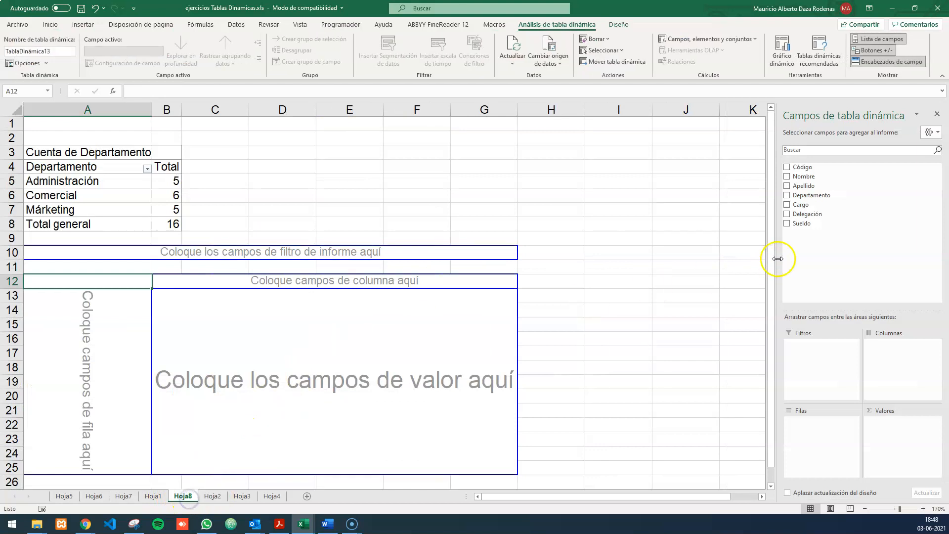
drag(792, 198, 819, 366)
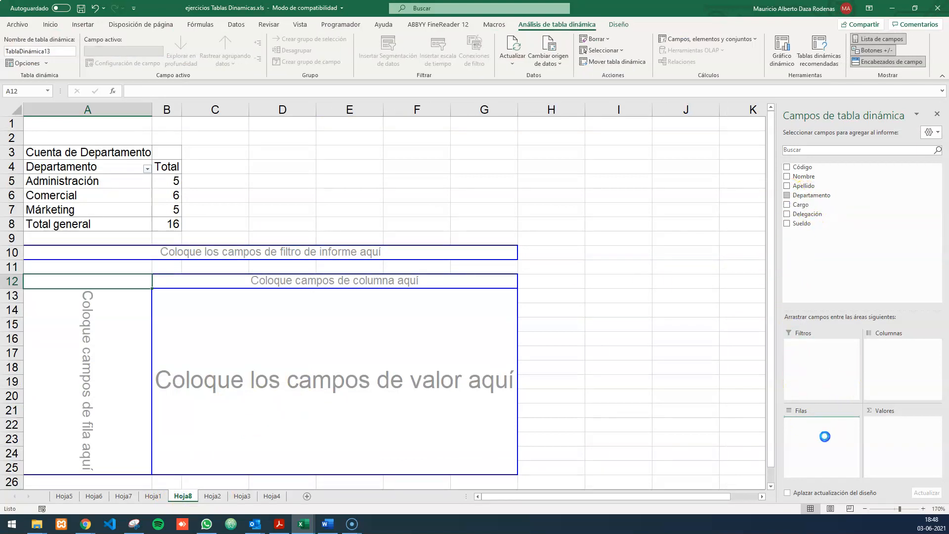
drag(808, 213, 892, 357)
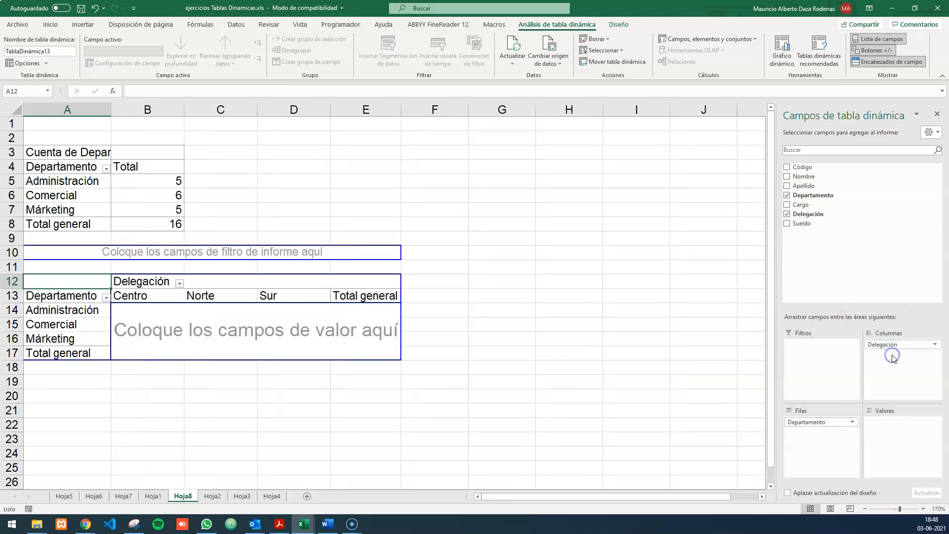
drag(811, 194, 889, 432)
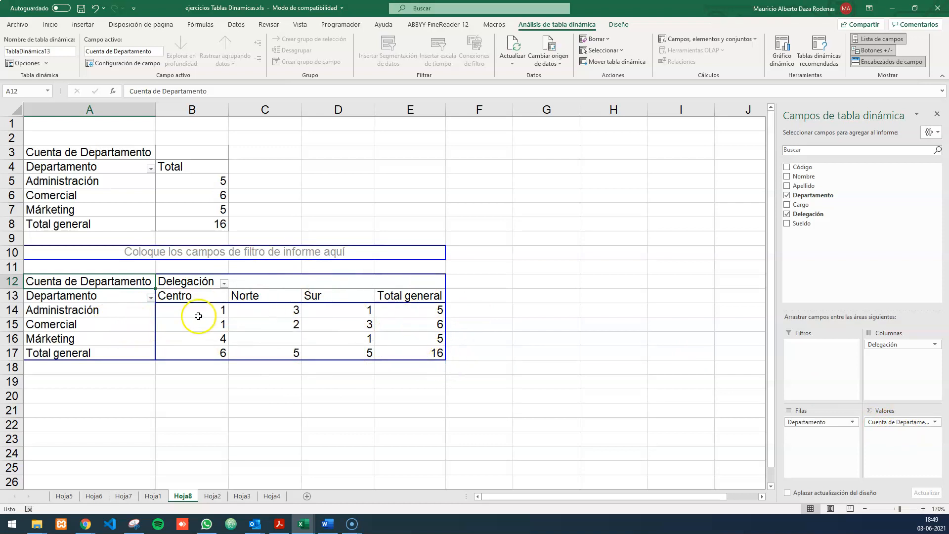
- Insert a third pivot table from the Hoja2 employee range A1:G17 on the existing sheet Hoja8 at cell A20
click(213, 495)
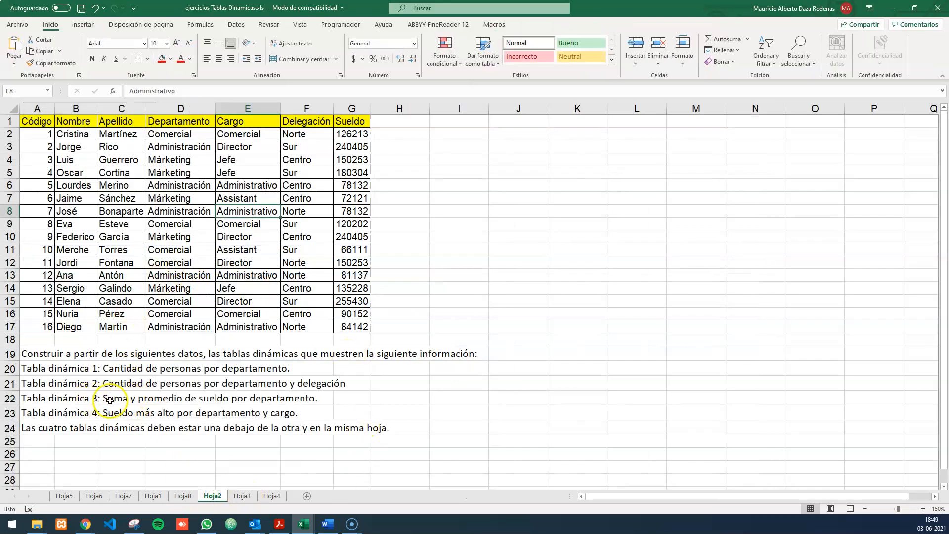
click(190, 496)
click(213, 495)
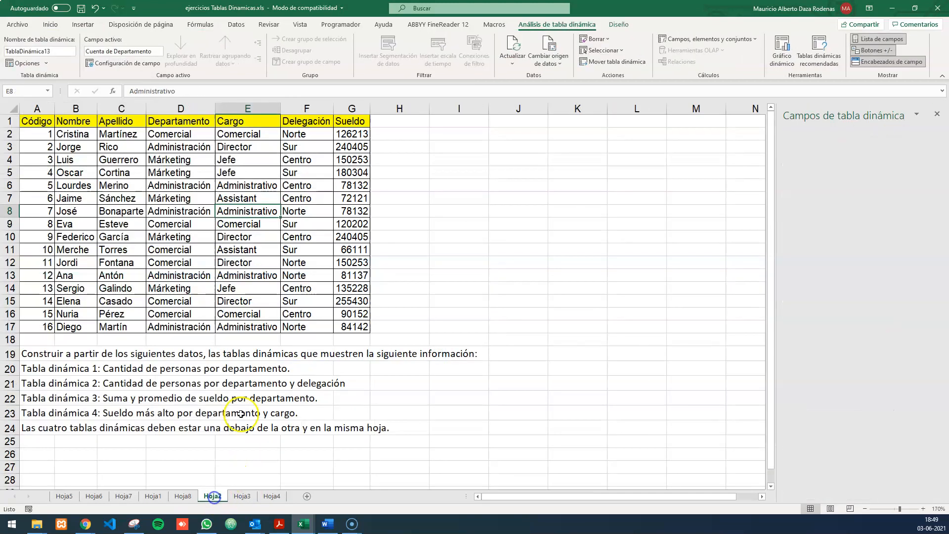
click(198, 204)
click(83, 25)
click(18, 49)
click(425, 177)
click(183, 496)
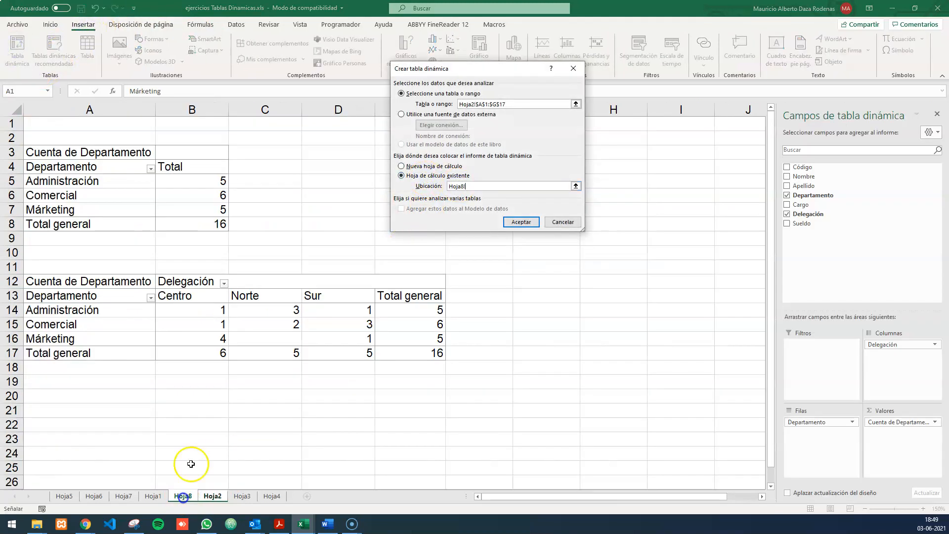
click(48, 394)
click(521, 222)
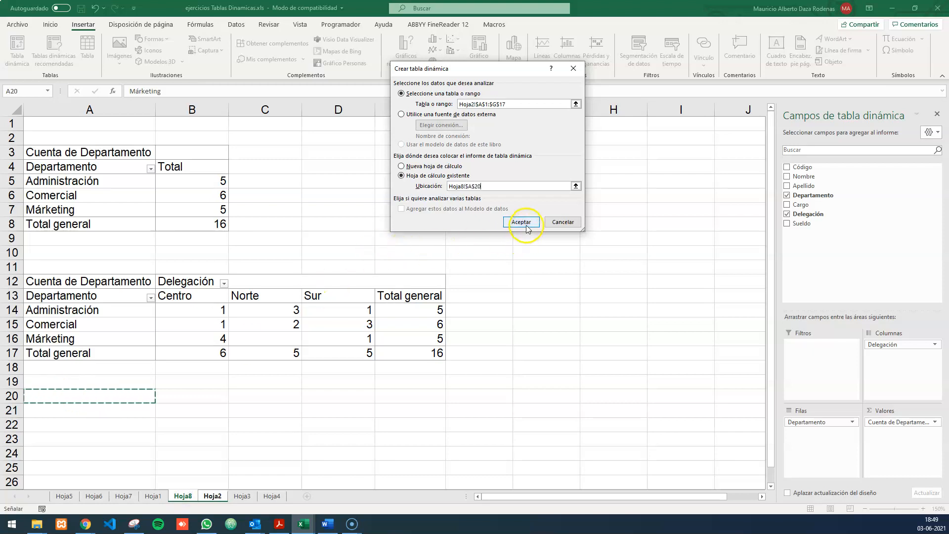
- Lay out the third pivot table with Departamento as rows and Sueldo added twice as summed values
scroll(494, 349, down, 4)
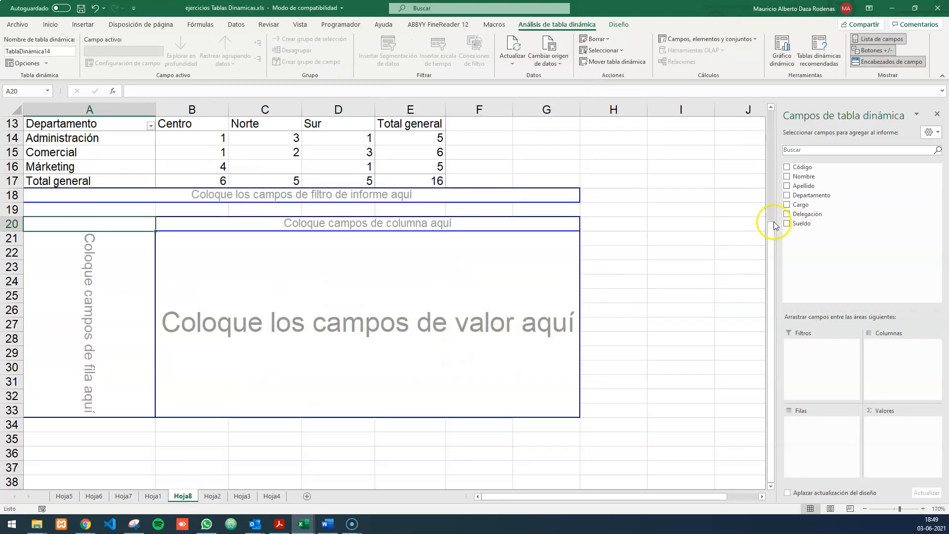
drag(814, 198, 820, 423)
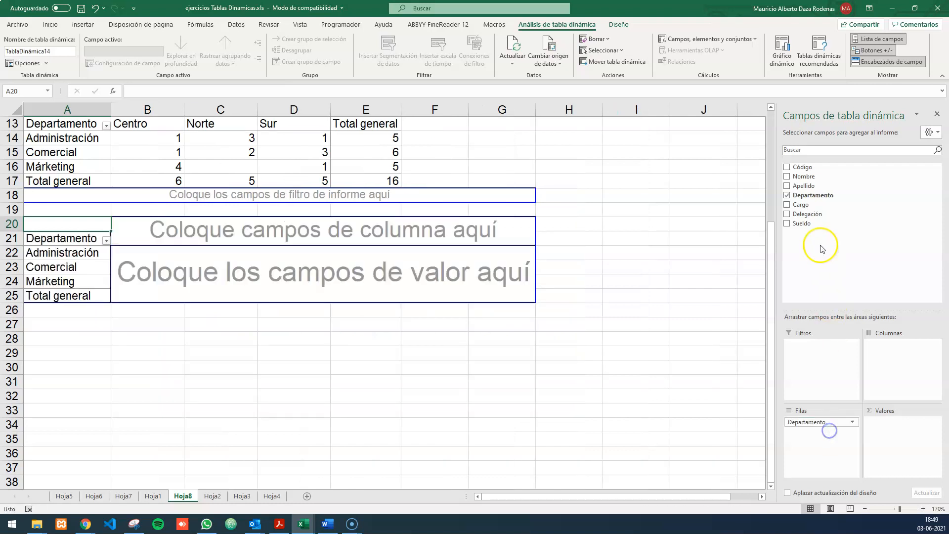
drag(803, 222, 889, 435)
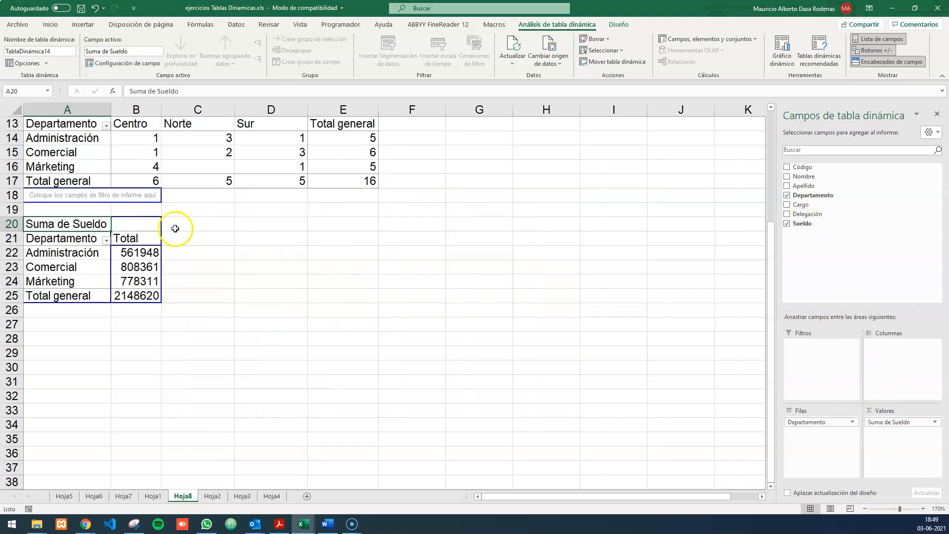
drag(806, 236, 886, 431)
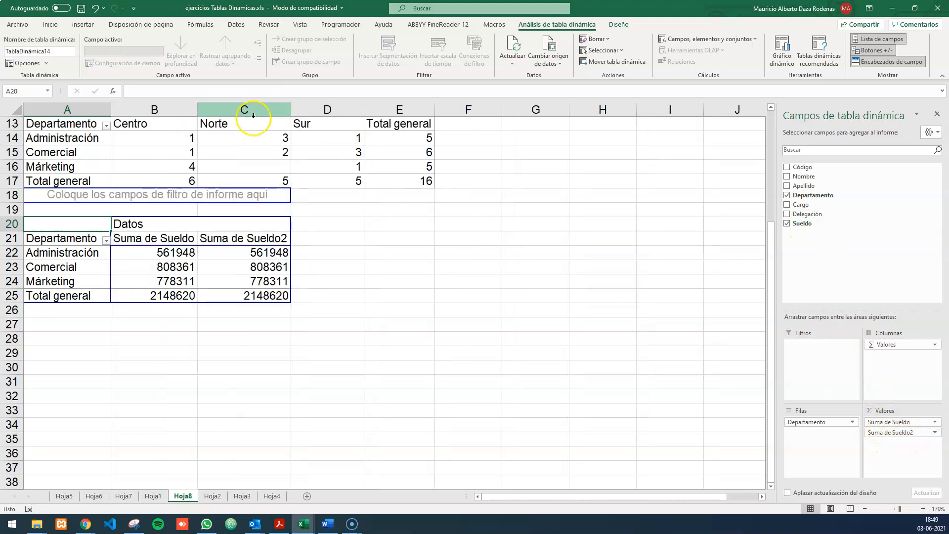
- Summarize the second Sueldo value field of the third pivot table by average (Promedio)
click(249, 253)
click(255, 239)
click(128, 63)
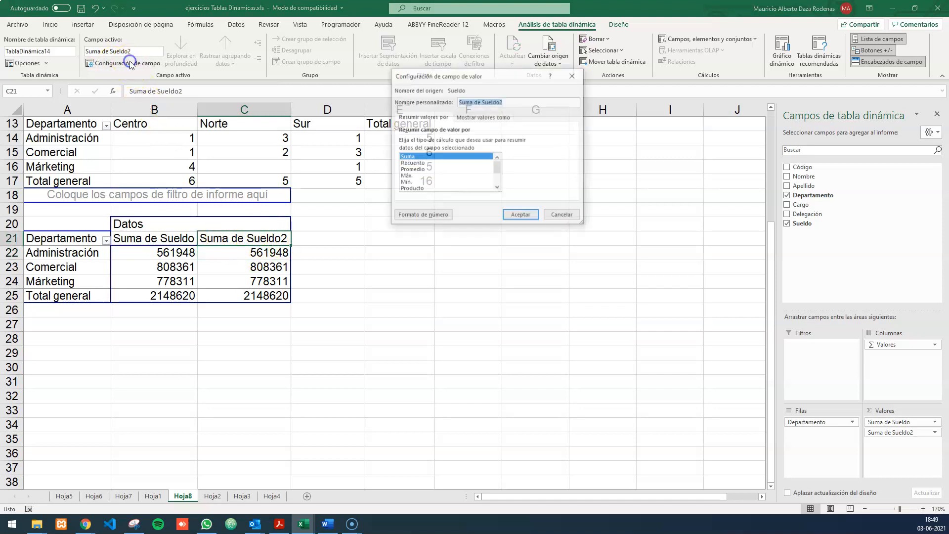
click(419, 170)
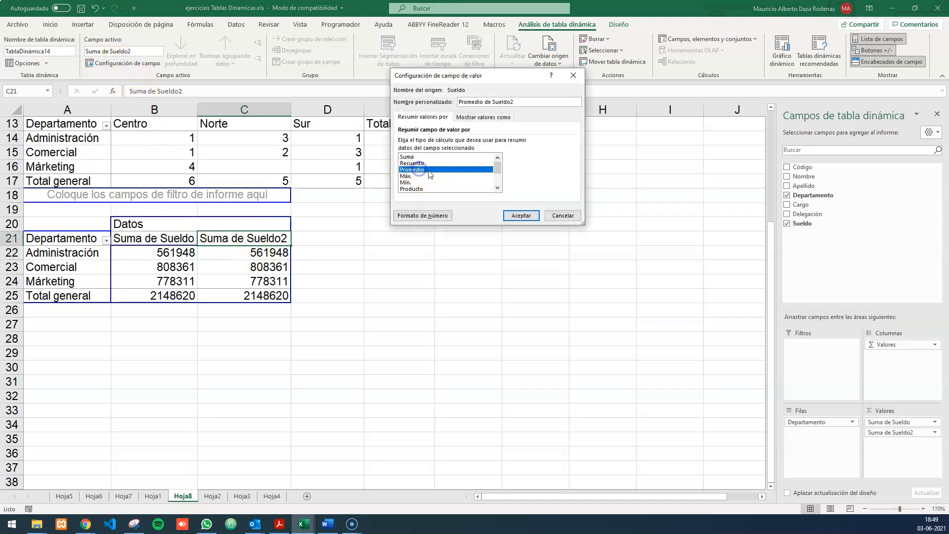
click(521, 215)
- Format the salary sums and averages in B22:C25 as $ Español (Chile) accounting values without decimals
drag(179, 252, 271, 297)
click(50, 24)
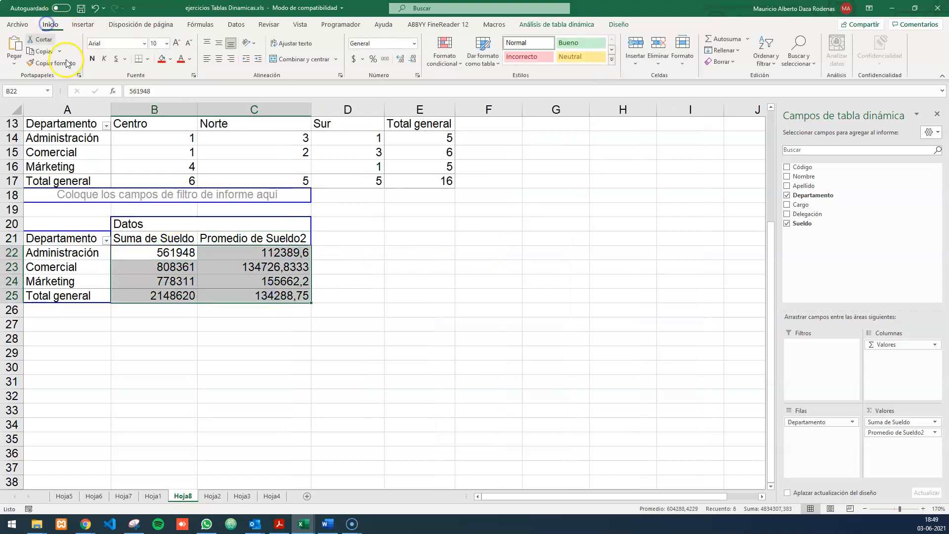
click(357, 64)
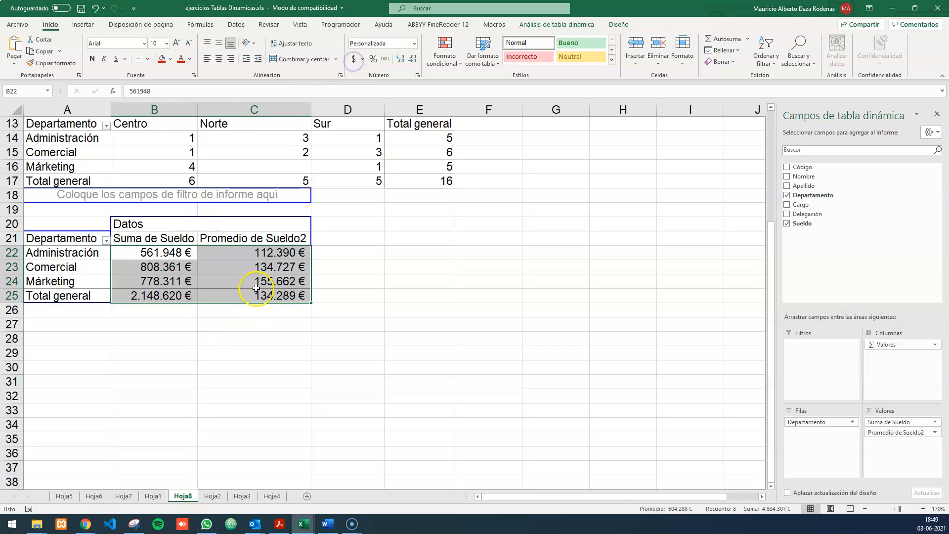
click(363, 60)
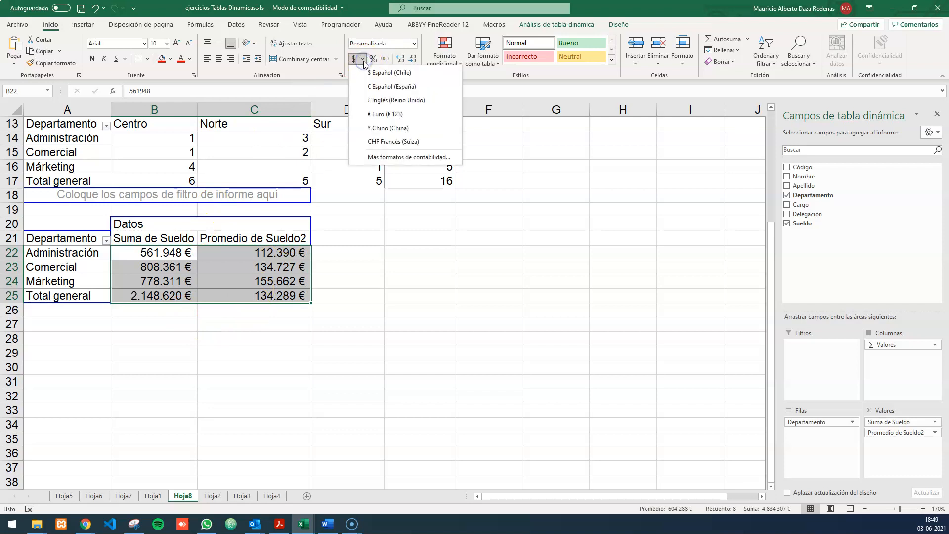
click(378, 72)
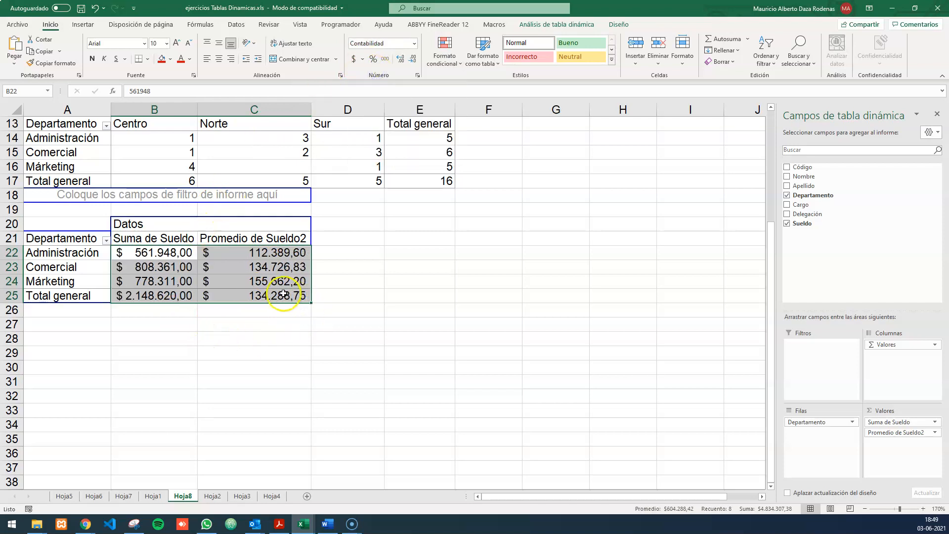
click(413, 59)
click(413, 59)
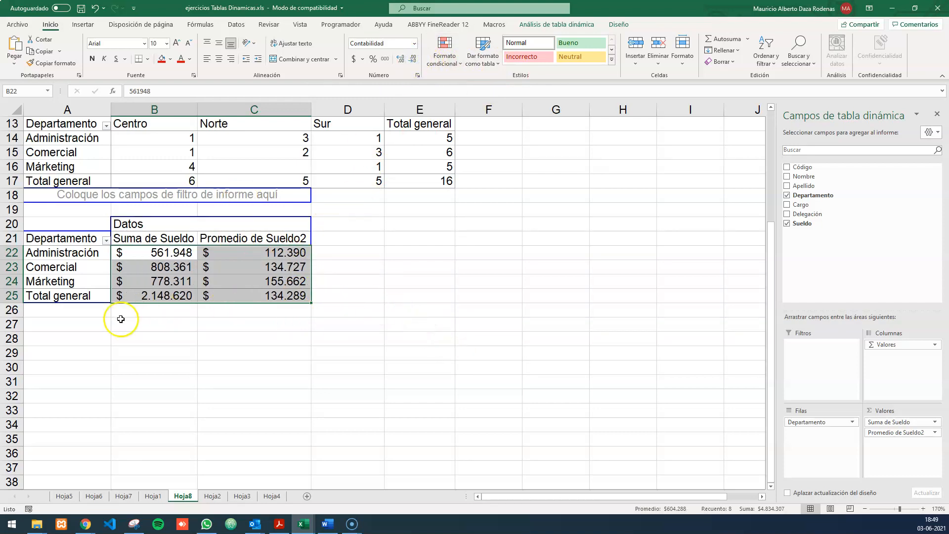
- Insert a fourth pivot table from the Hoja2 employee range A1:G17 on the existing sheet Hoja8 at cell A28
click(83, 324)
click(212, 496)
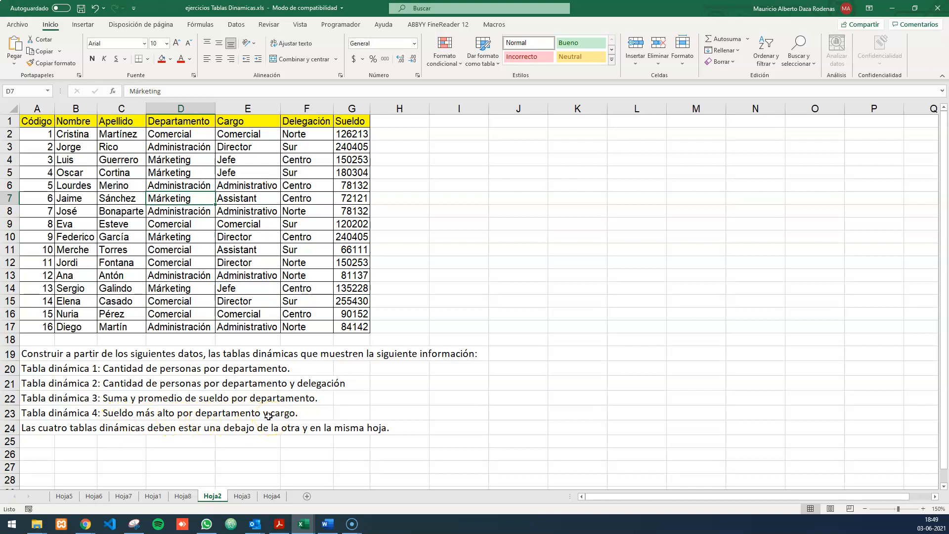
click(182, 496)
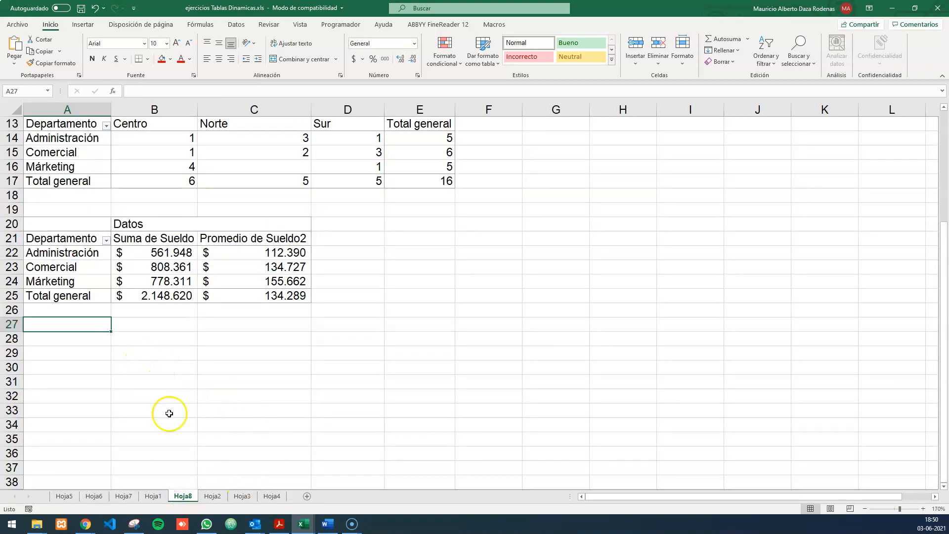
click(212, 496)
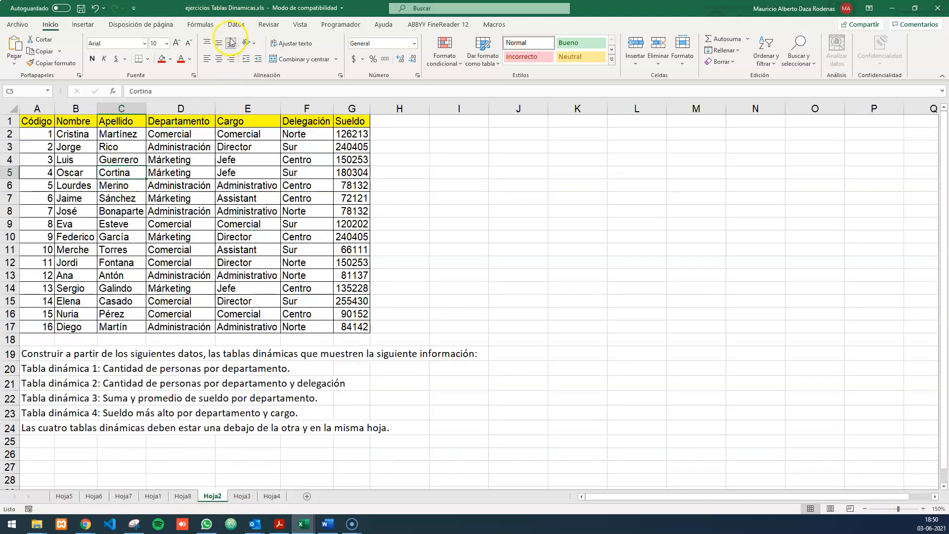
click(83, 24)
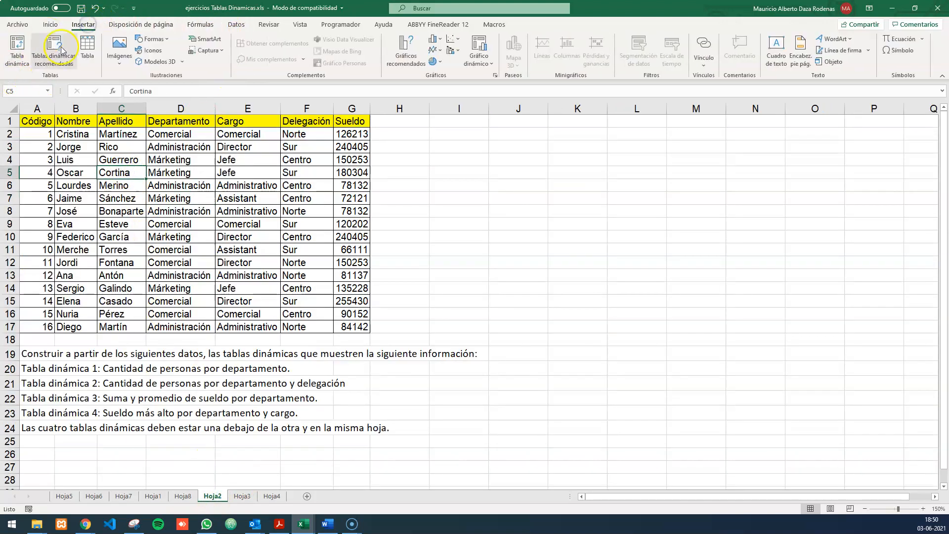
click(12, 48)
click(426, 176)
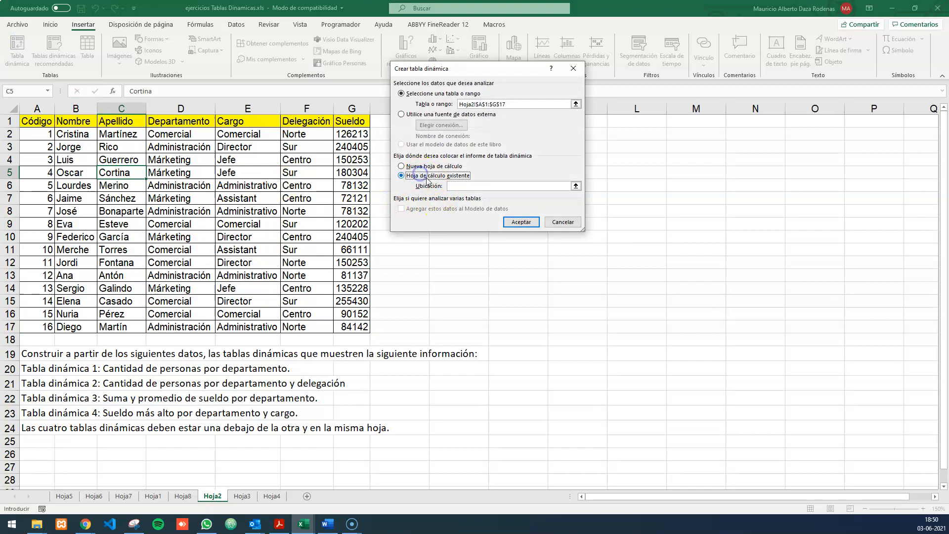
click(192, 499)
click(62, 337)
click(528, 229)
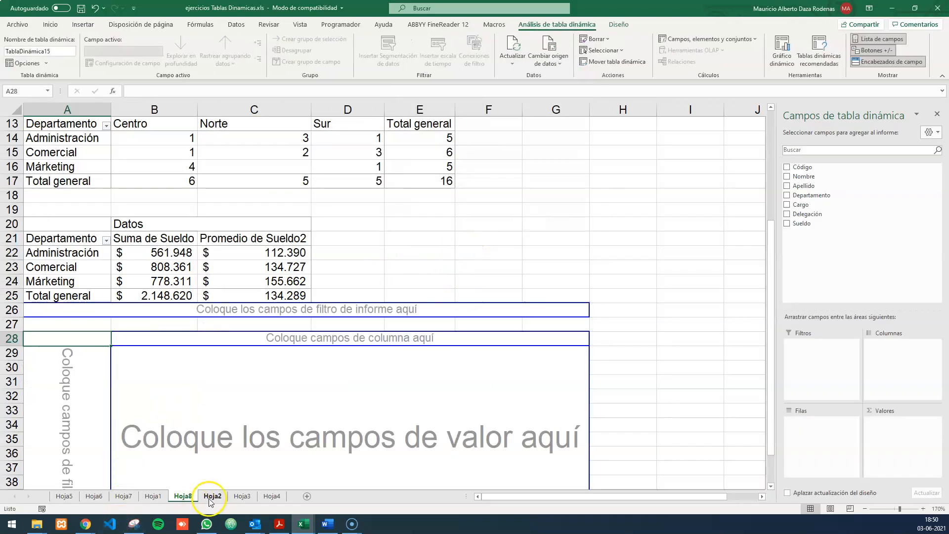
- Lay out the fourth pivot table on Hoja8 with Departamento as rows, Cargo as columns and Sueldo as values
click(210, 497)
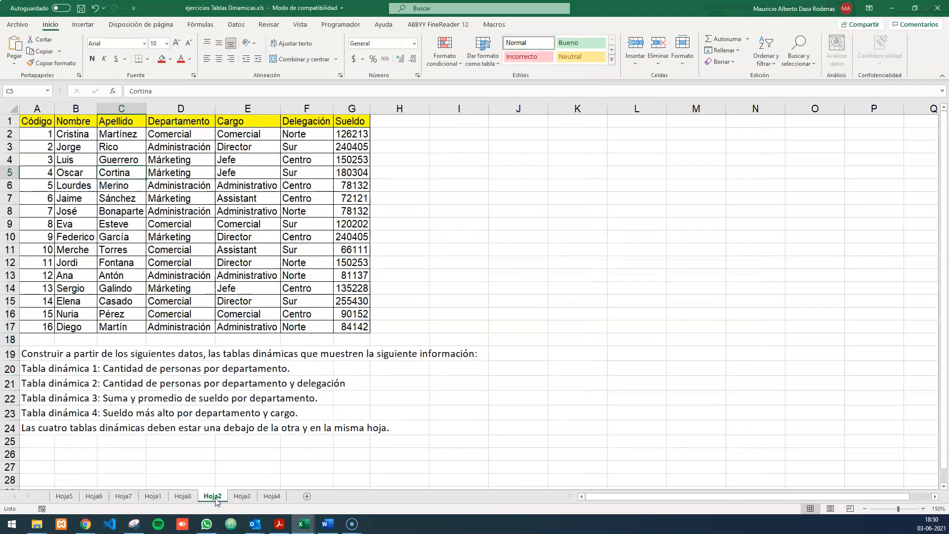
click(185, 497)
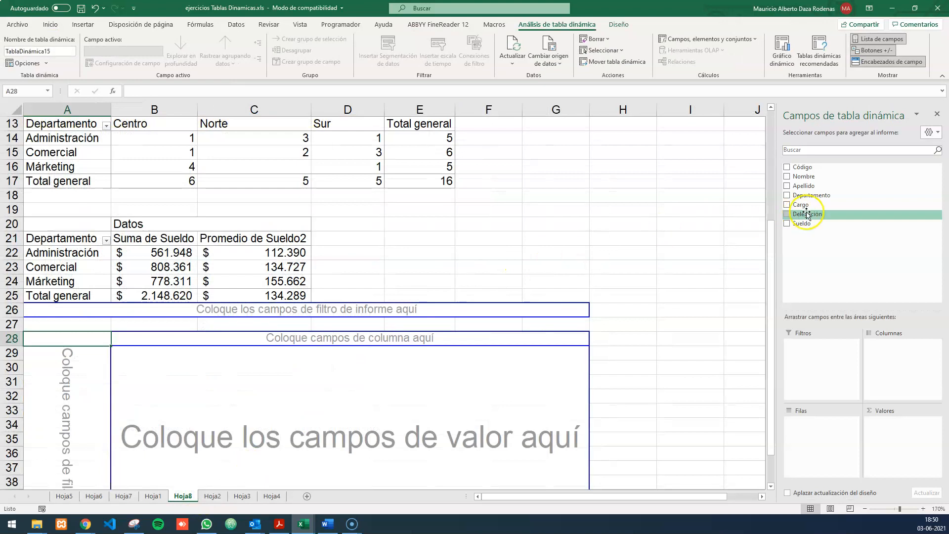
drag(811, 195, 823, 424)
drag(800, 204, 893, 378)
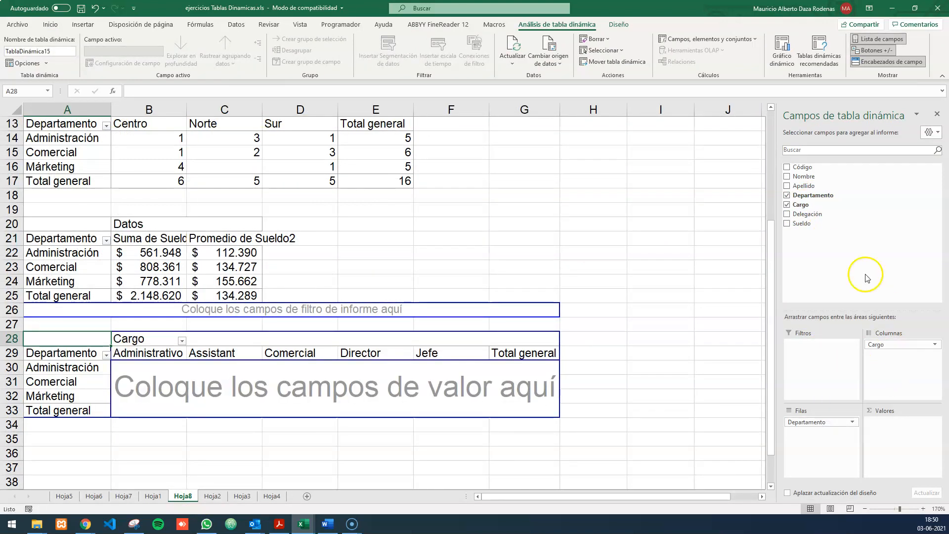
drag(802, 223, 888, 433)
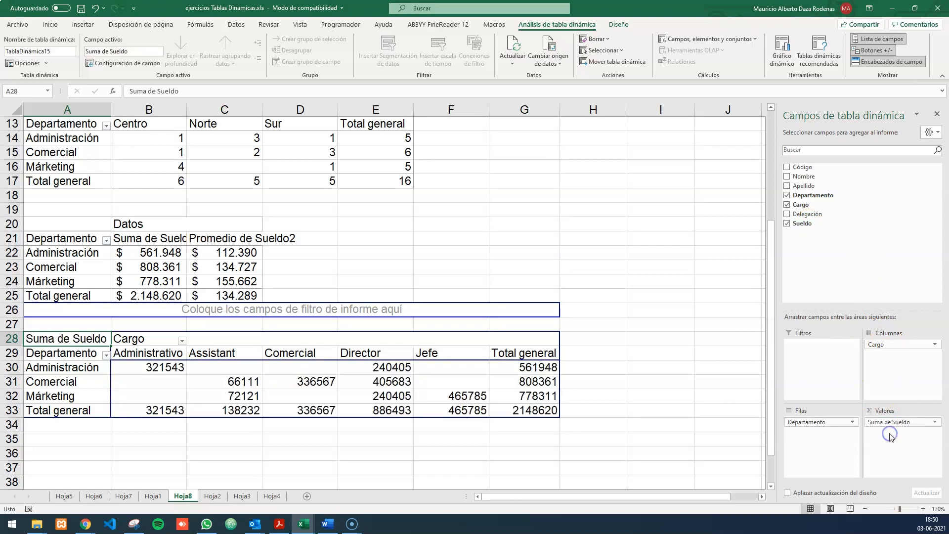
- Summarize the Sueldo value field of the fourth pivot table by maximum (Máx.)
click(527, 352)
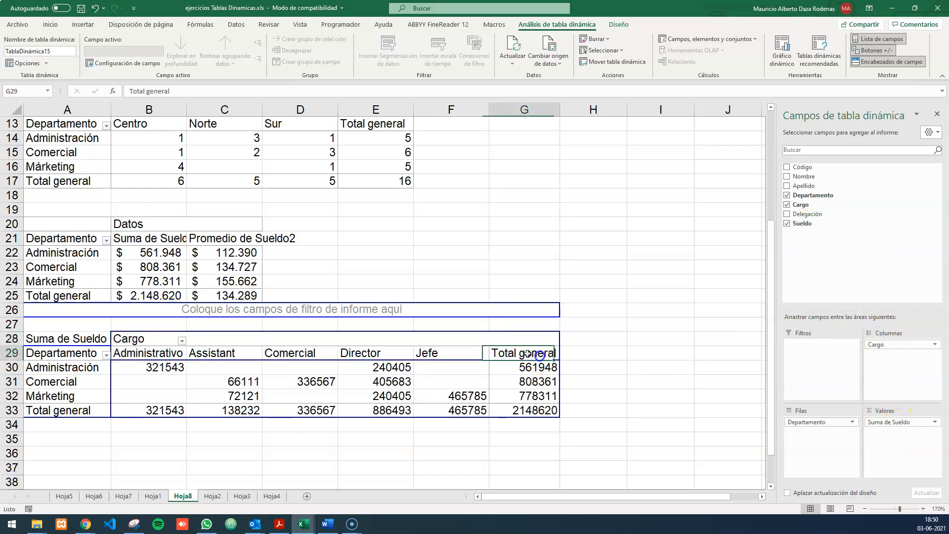
click(129, 63)
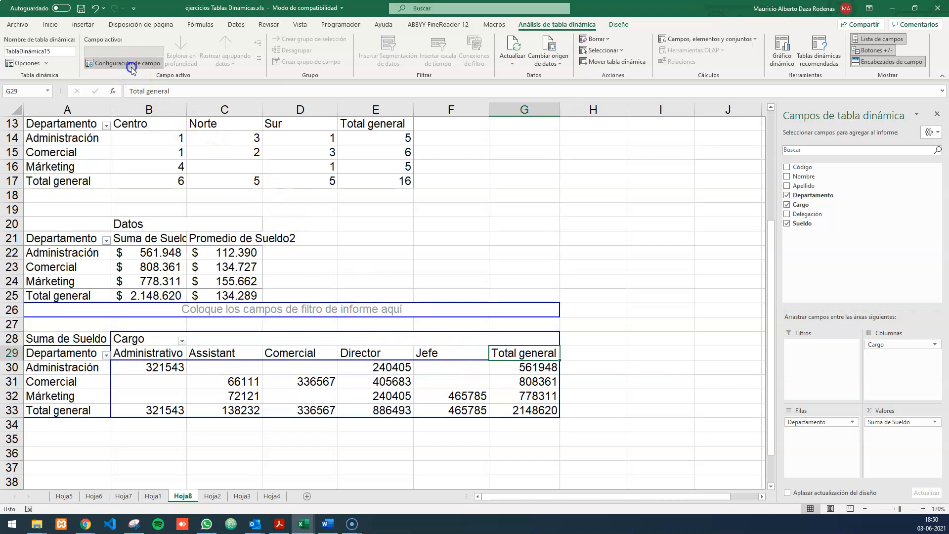
click(406, 177)
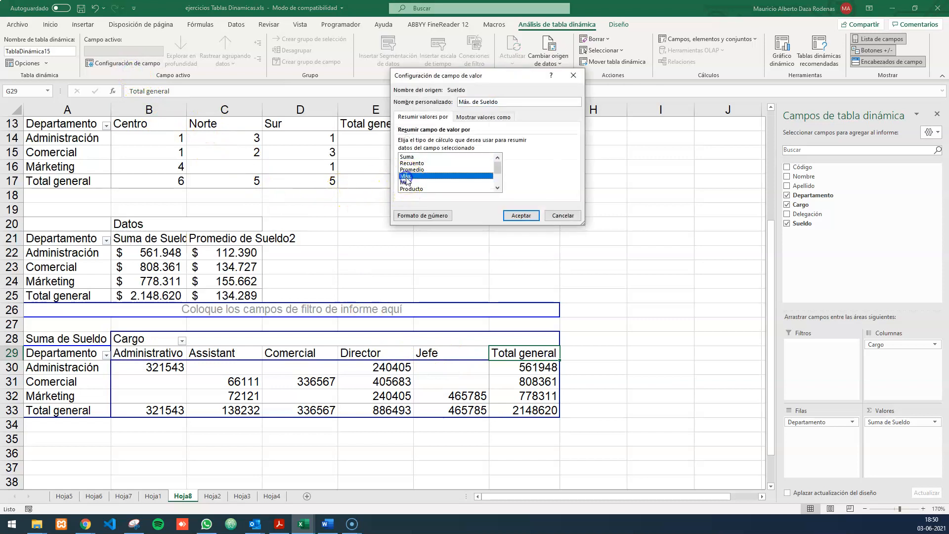
click(518, 215)
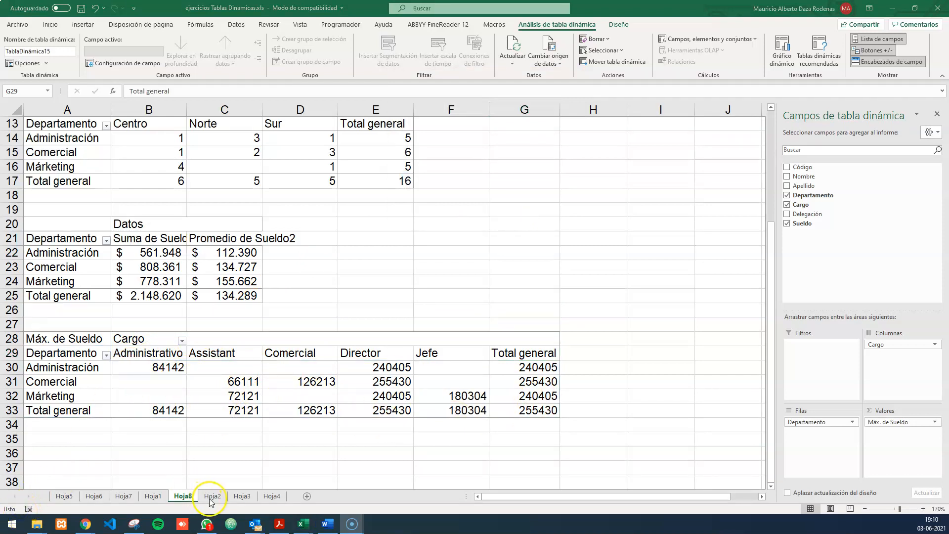
- Review the sports points data and the four pivot table requests written below it on Hoja3
click(210, 496)
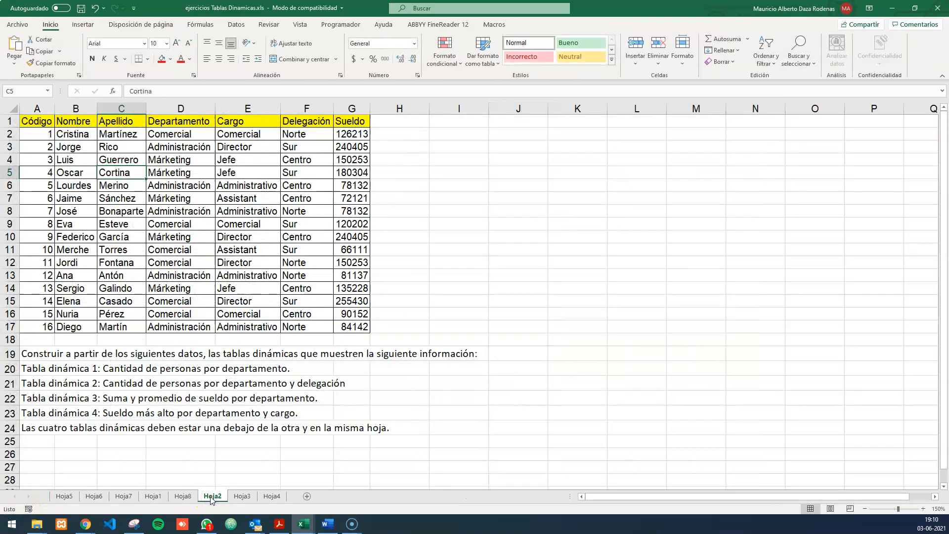
click(241, 497)
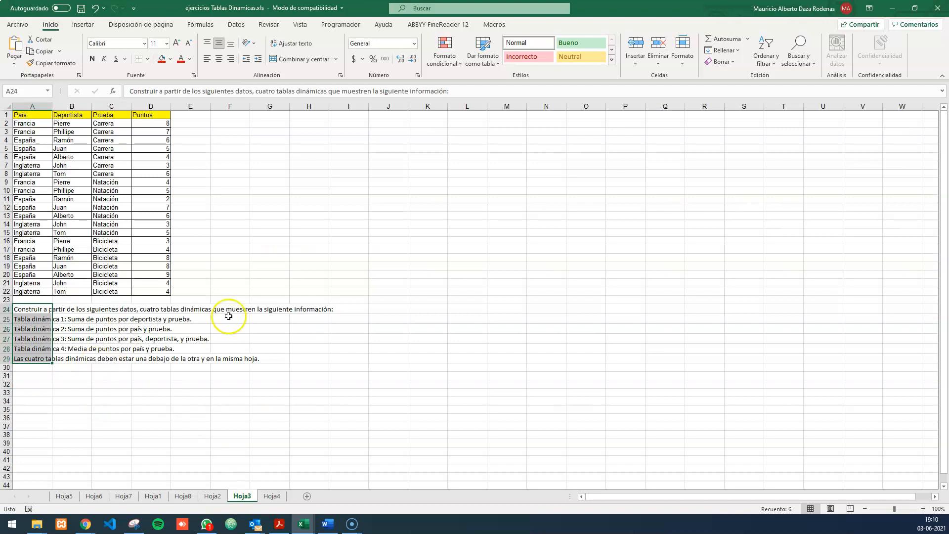
click(922, 509)
click(923, 509)
click(922, 509)
click(923, 509)
click(923, 509)
click(923, 509)
scroll(420, 314, up, 1)
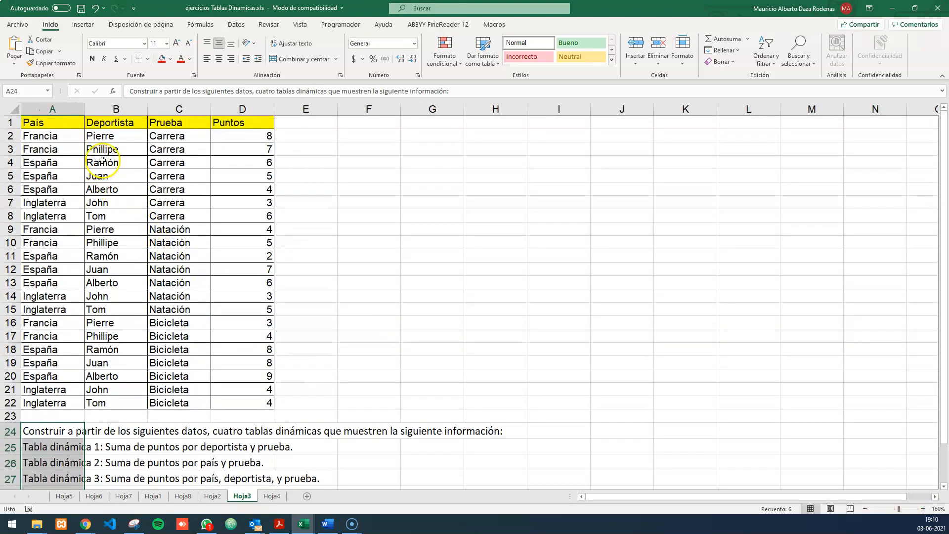
click(193, 127)
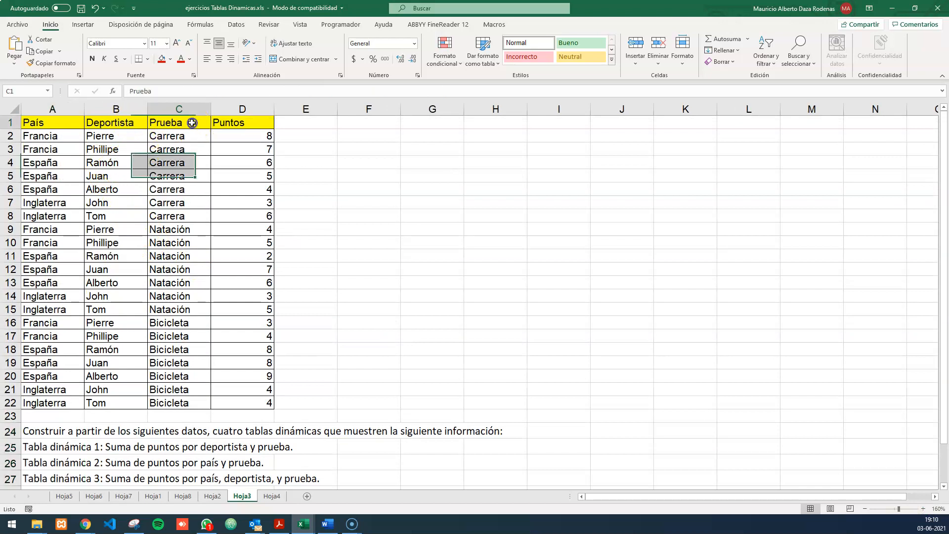
click(232, 123)
scroll(211, 369, down, 2)
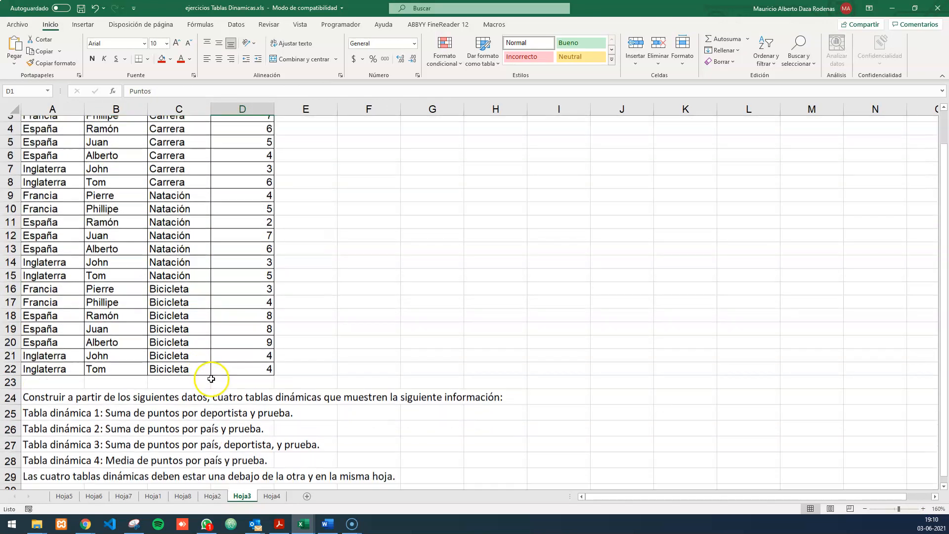
click(57, 433)
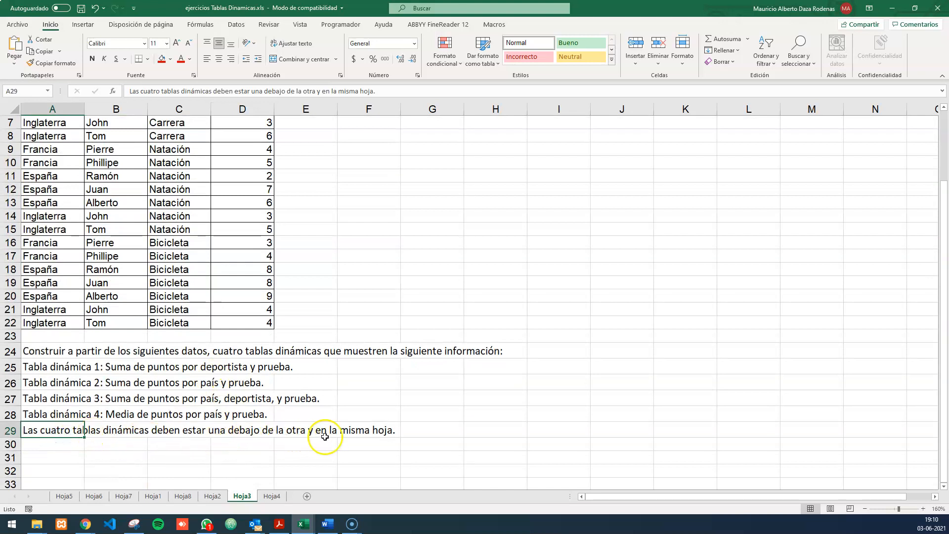
scroll(287, 455, up, 2)
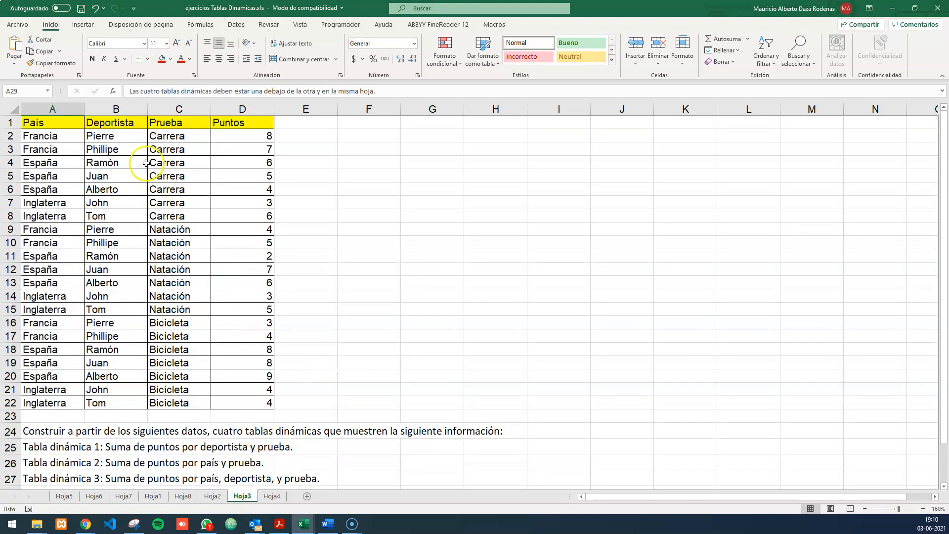
- Insert a pivot table from the Hoja3 range A1:D22 on a new worksheet
click(109, 125)
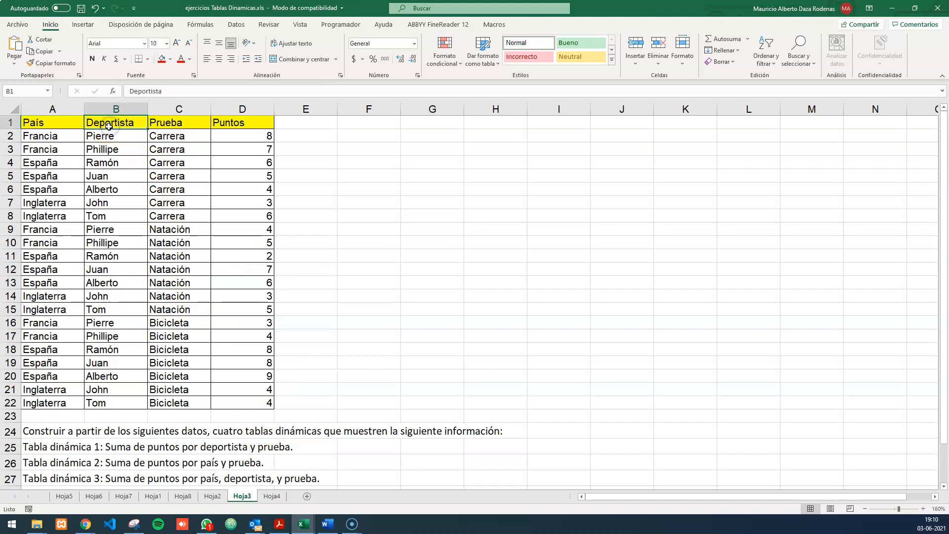
click(86, 24)
click(17, 49)
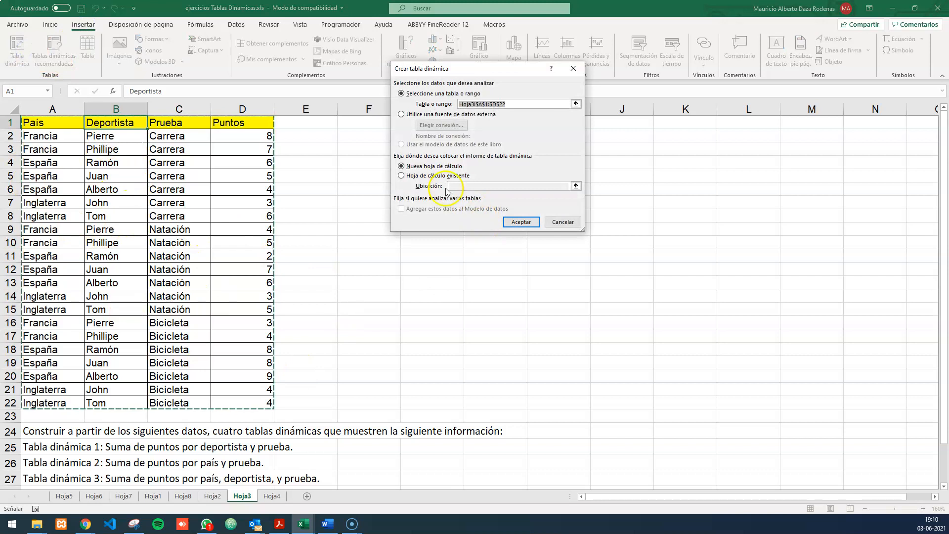
click(520, 221)
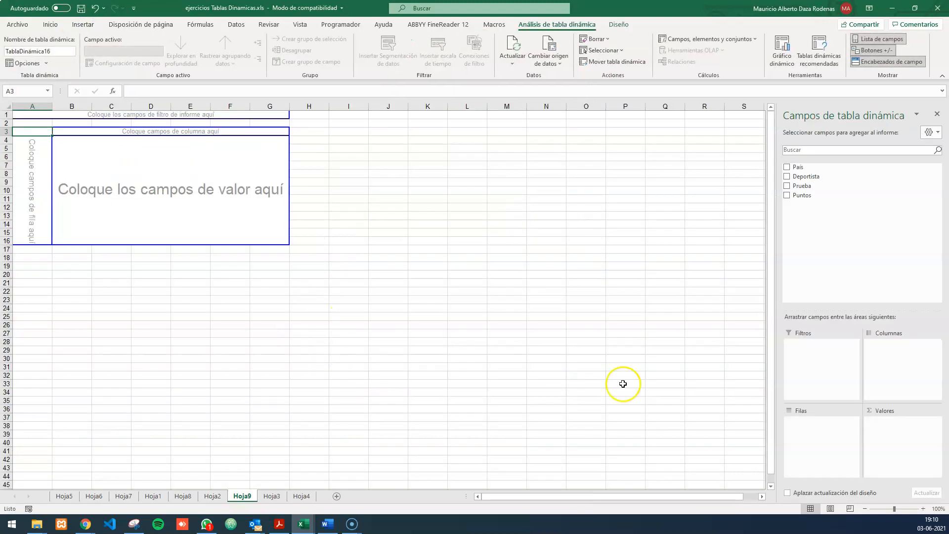
click(923, 509)
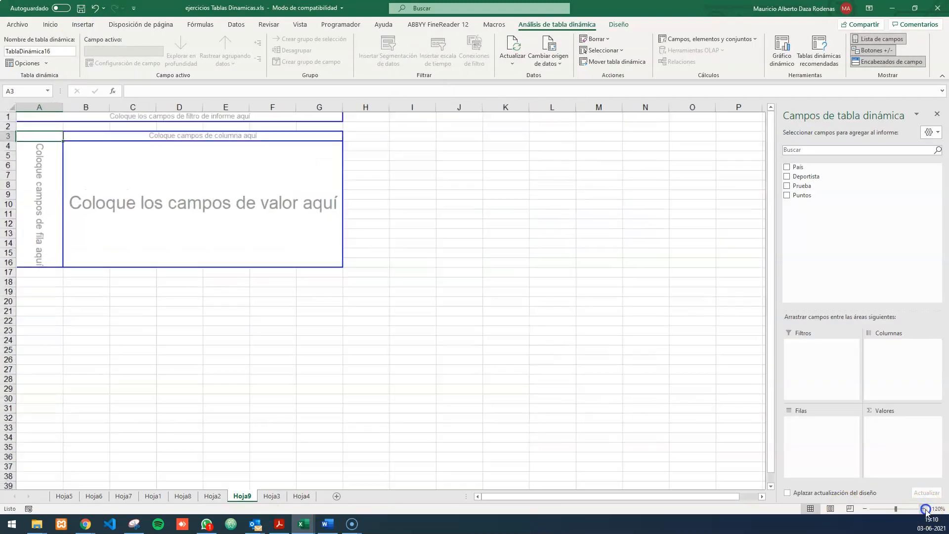
click(923, 508)
- Lay out the first Hoja9 pivot table with Deportista as rows, Prueba as columns and Puntos as summed values
click(269, 495)
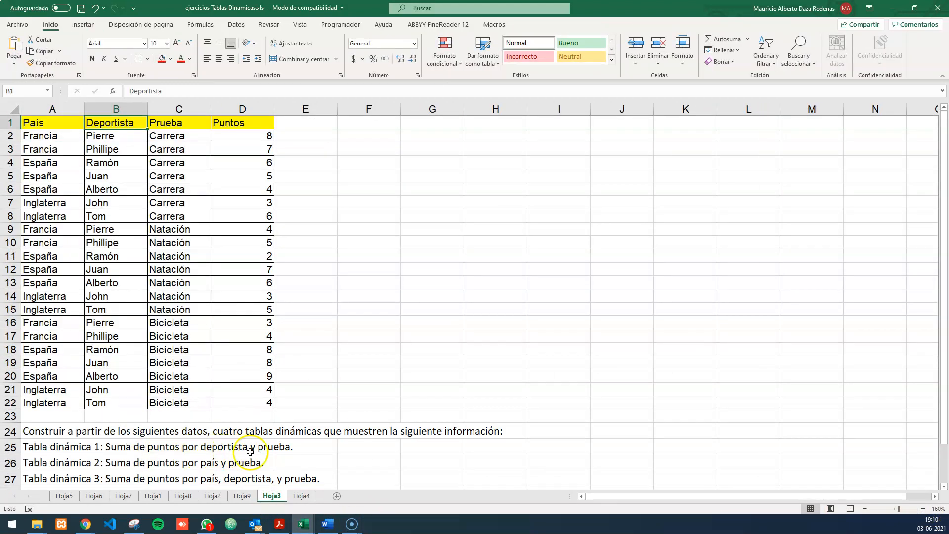
click(241, 496)
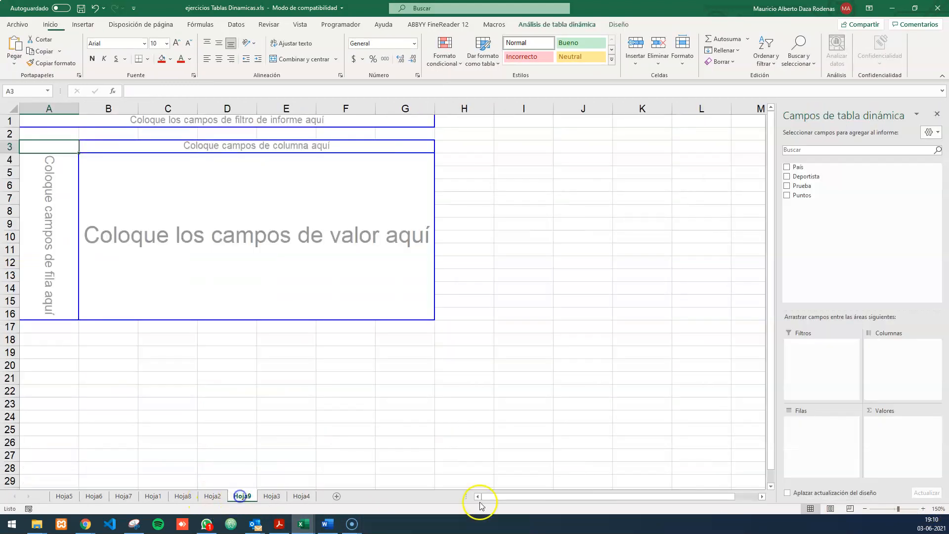
drag(800, 195, 902, 442)
drag(805, 177, 902, 358)
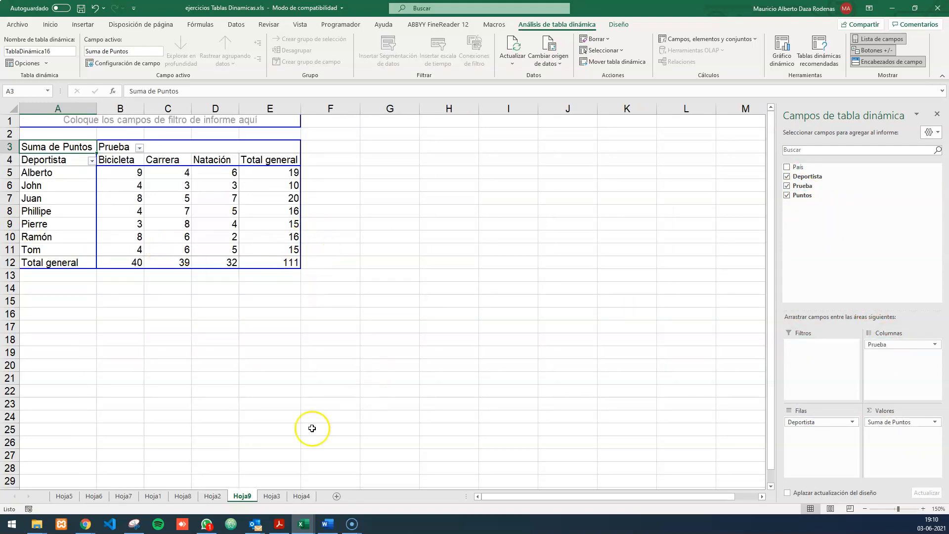
- Insert a second pivot table from Hoja3 A1:D22 at Hoja9 cell A15, with País as rows, Prueba as columns and Puntos summed
click(272, 496)
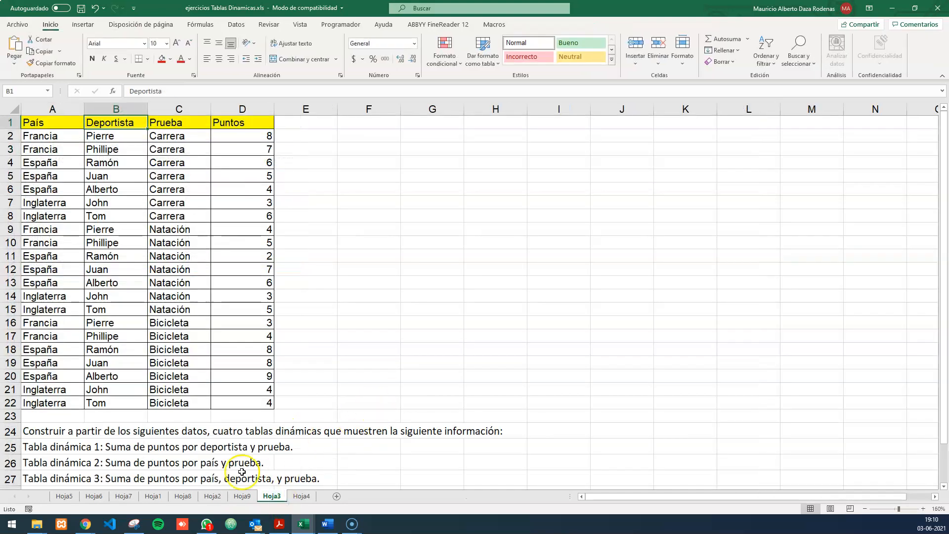
click(137, 245)
click(83, 24)
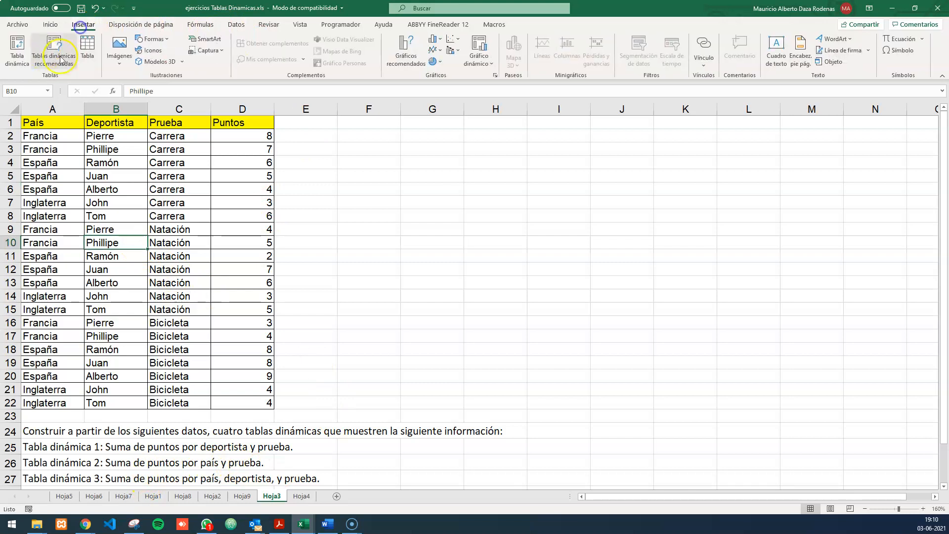
click(17, 50)
click(424, 177)
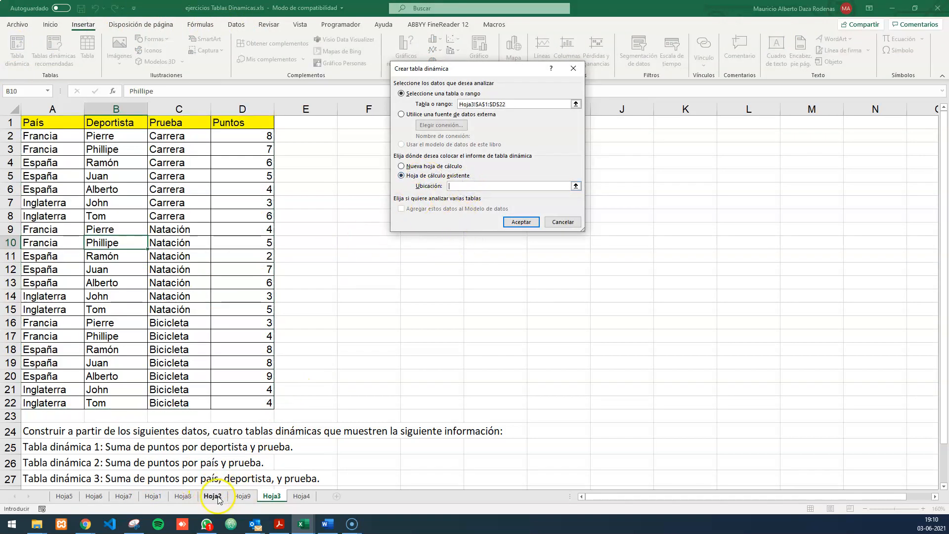
click(242, 496)
click(45, 301)
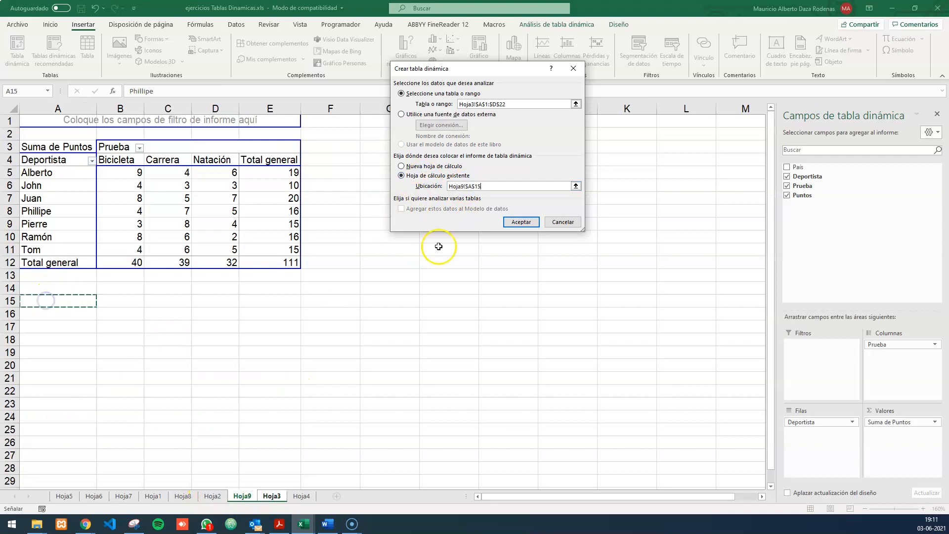
click(521, 222)
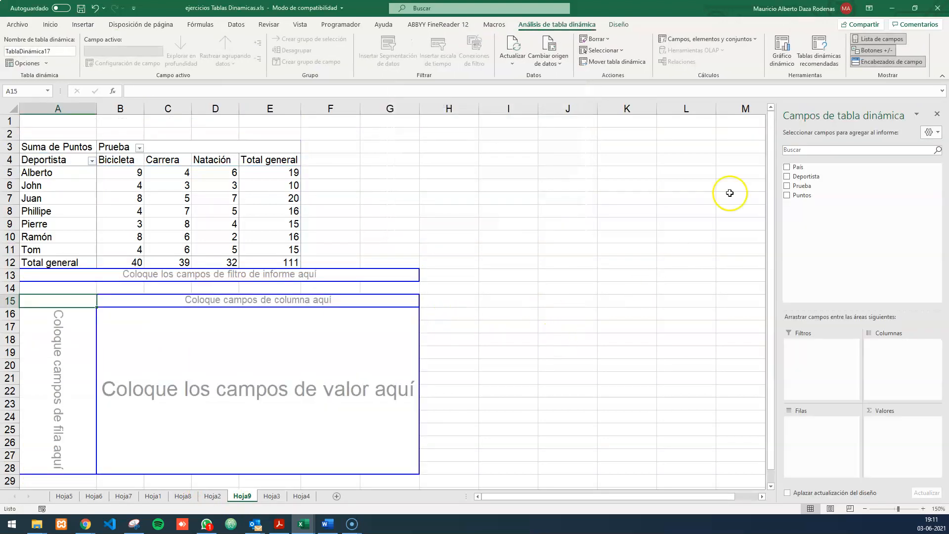
click(786, 195)
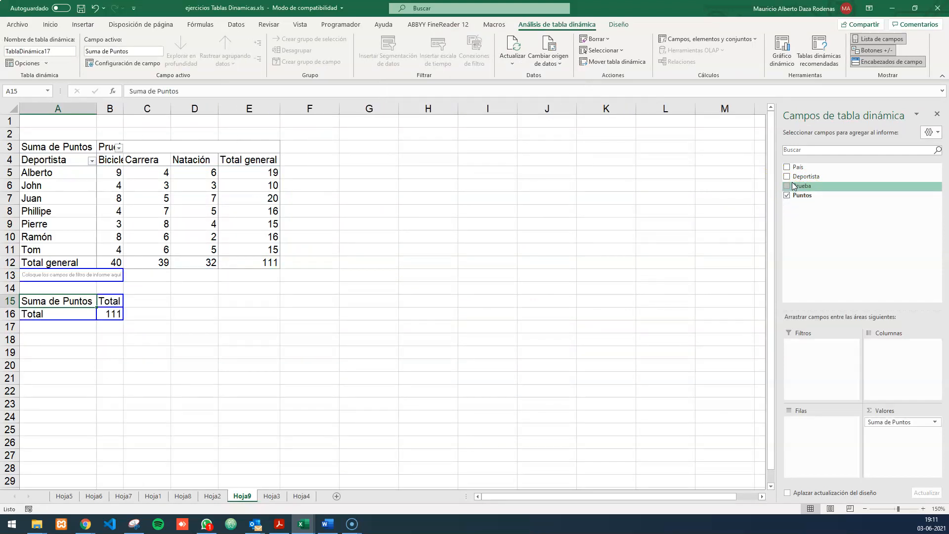
drag(797, 167, 898, 368)
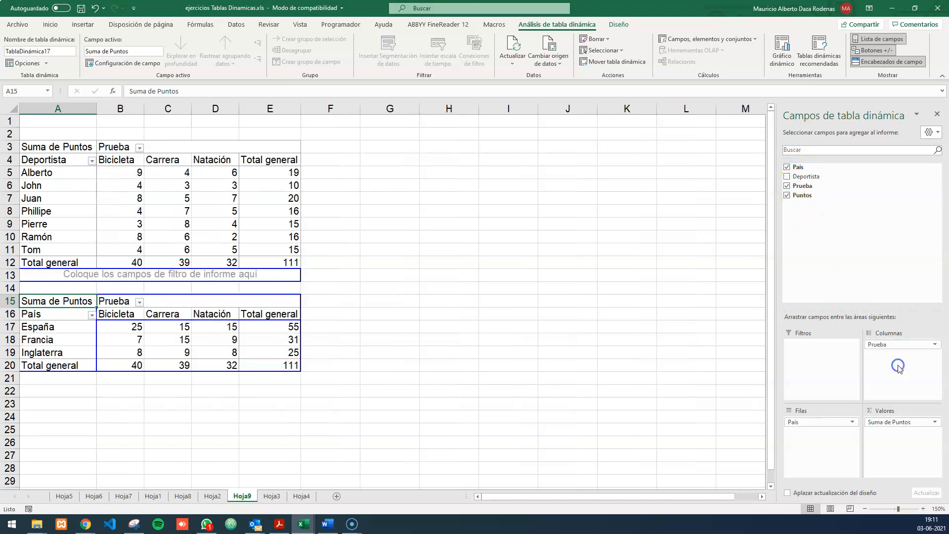
- Insert a third pivot table from the Hoja3 range A1:D22 on the existing sheet Hoja9 at cell A23
click(272, 495)
scroll(203, 472, down, 2)
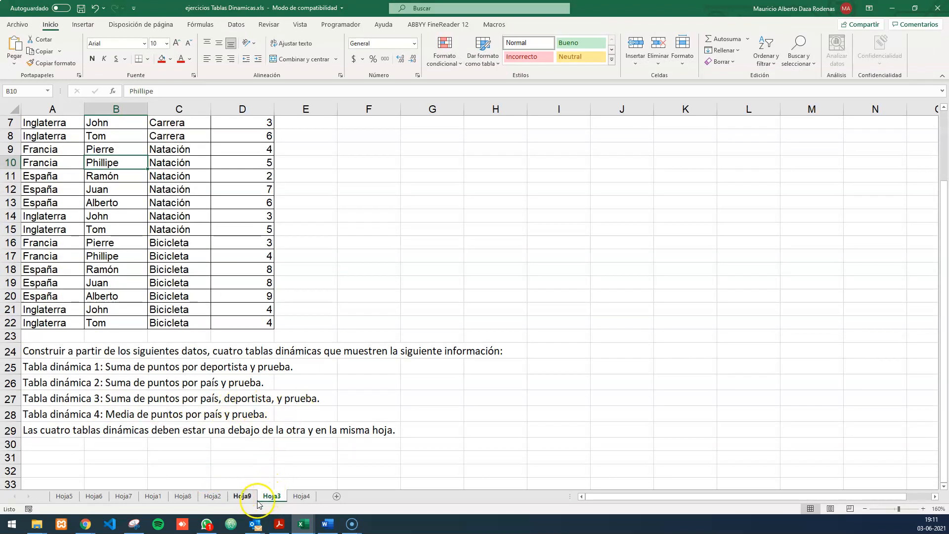
click(176, 227)
scroll(188, 198, up, 2)
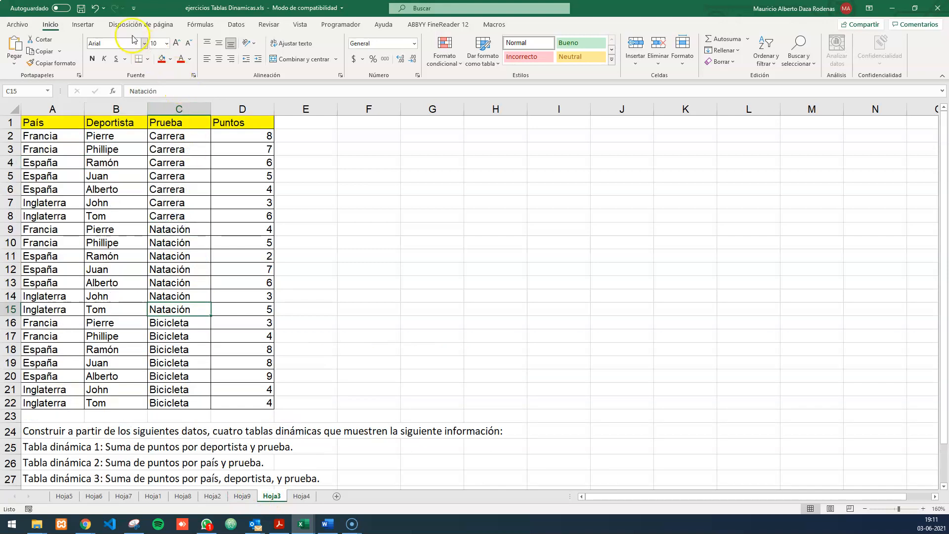
click(83, 24)
click(17, 49)
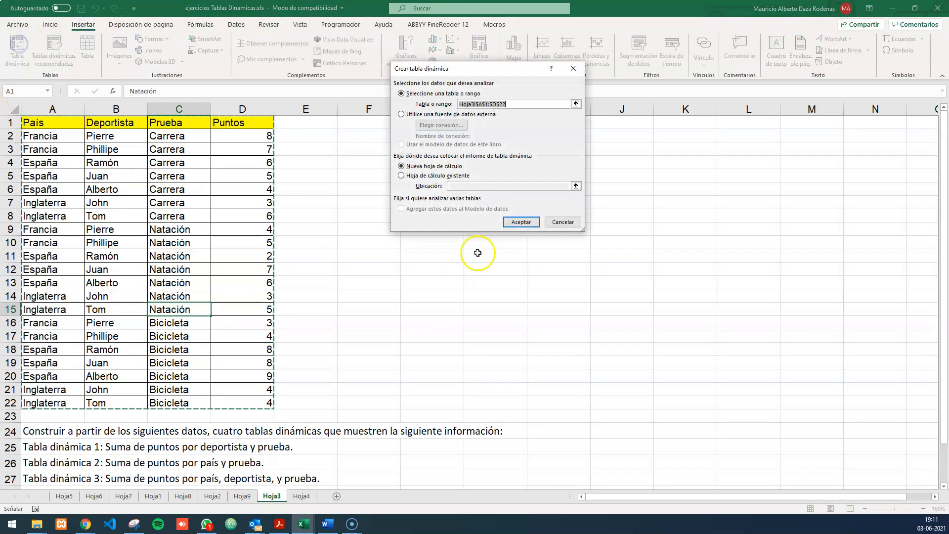
click(435, 176)
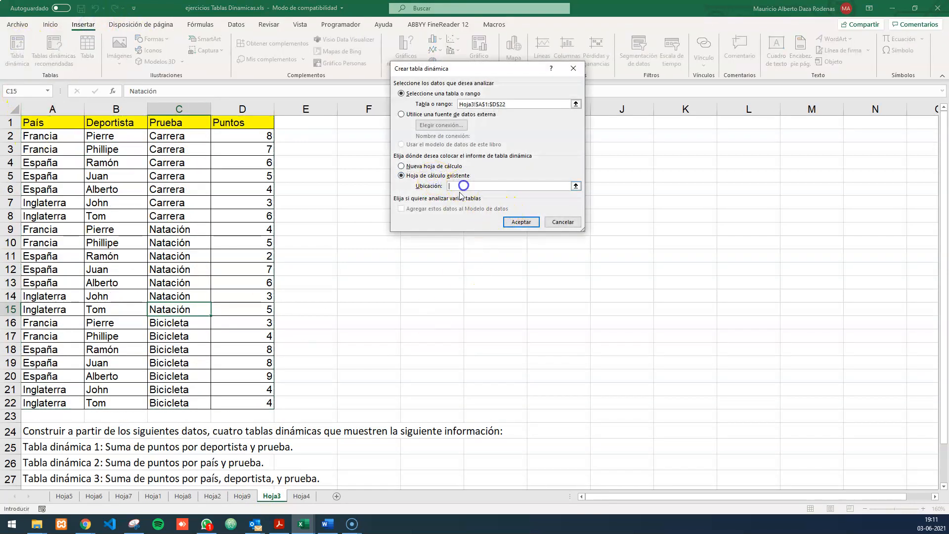
click(241, 497)
click(62, 402)
click(523, 225)
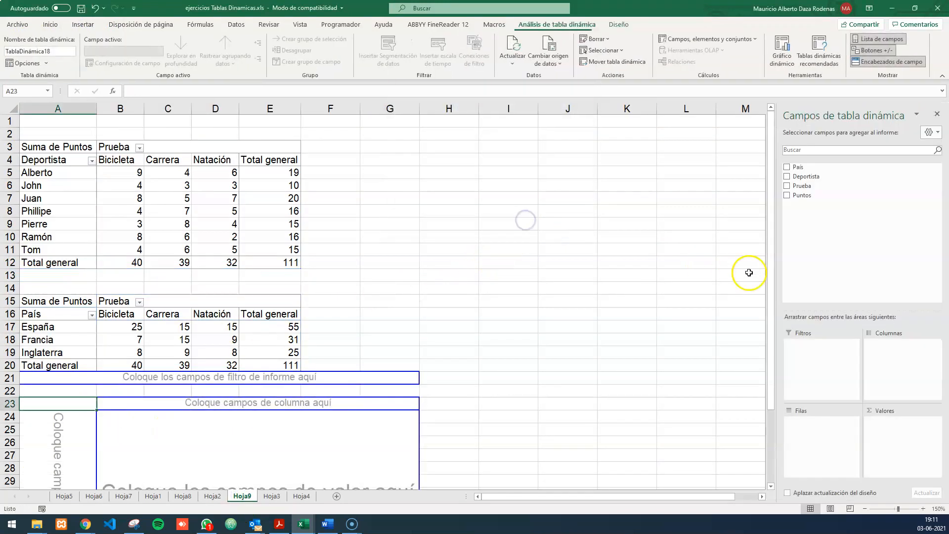
- Lay out the third Hoja9 pivot table with País and Deportista as rows, Prueba as columns and Puntos as summed values
click(785, 196)
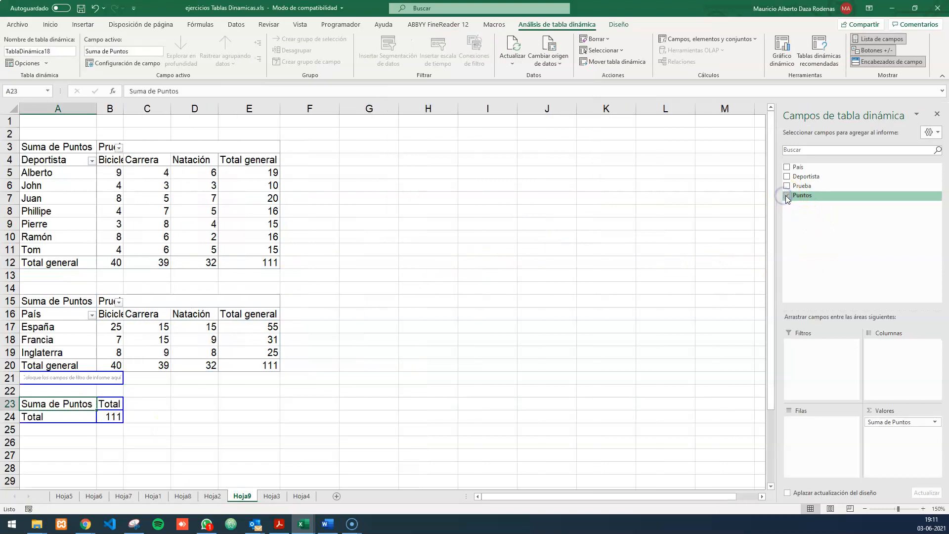
click(788, 168)
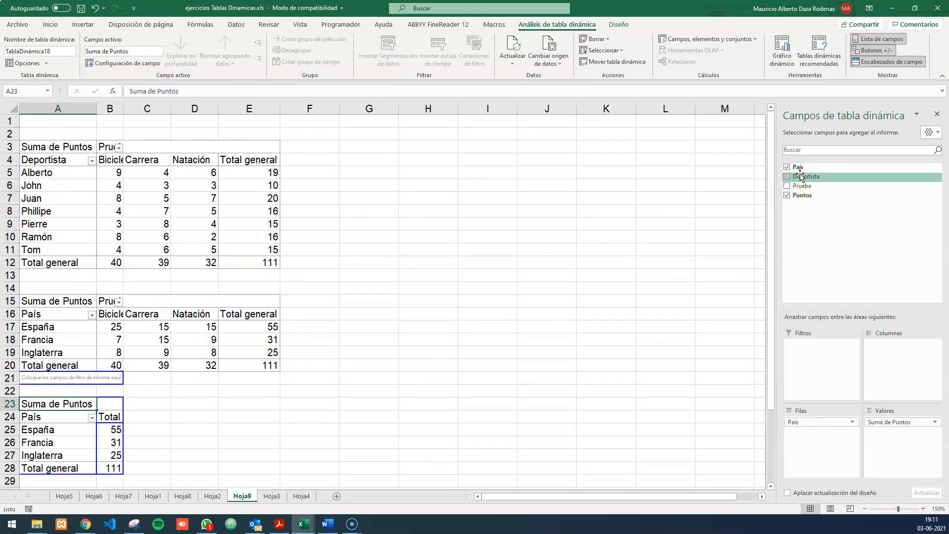
drag(801, 178, 846, 291)
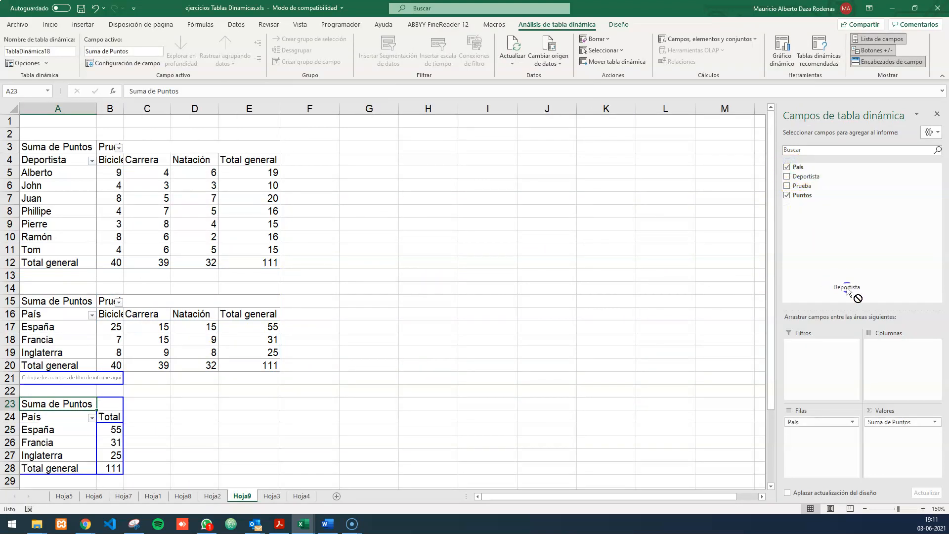
drag(884, 366, 885, 365)
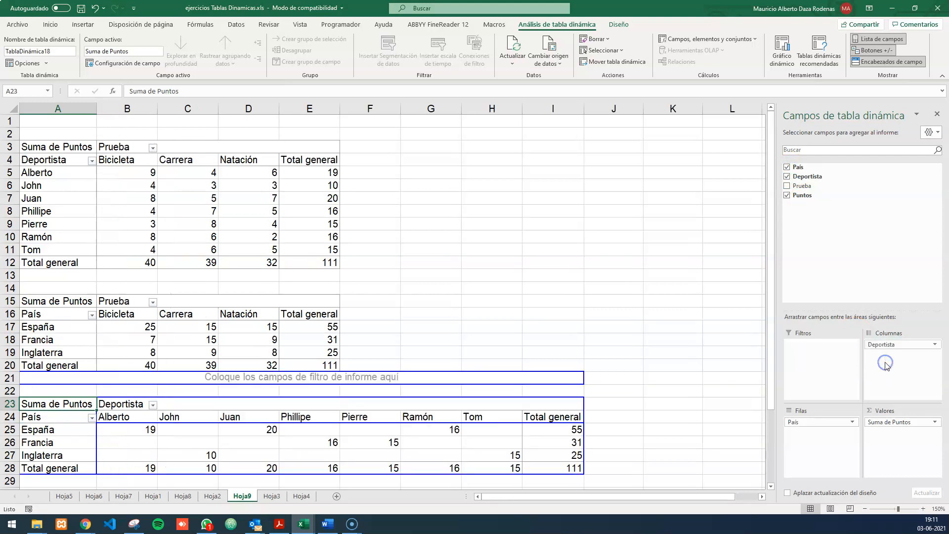
drag(801, 185, 791, 200)
drag(807, 405, 810, 432)
scroll(576, 421, down, 3)
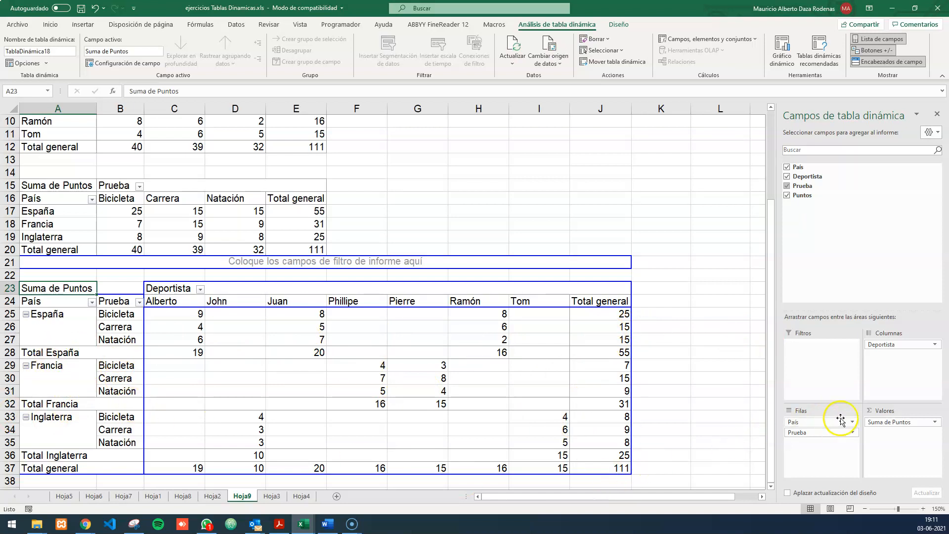
mouse_move(886, 356)
mouse_down()
mouse_move(813, 447)
mouse_move(811, 438)
mouse_move(896, 371)
mouse_up()
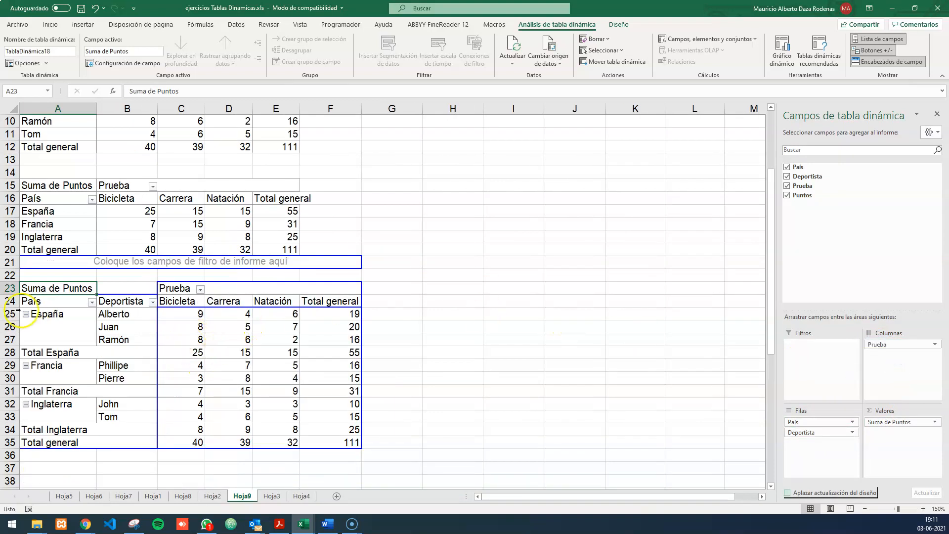
drag(120, 315, 126, 341)
drag(181, 302, 342, 340)
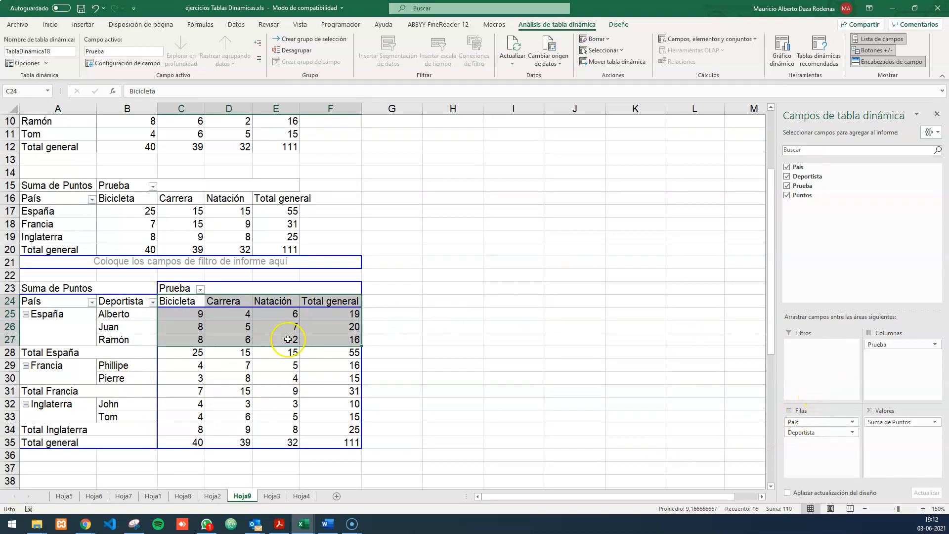
- Insert a fourth pivot table from the Hoja3 range A1:D22 on the existing sheet Hoja9 at cell A38
click(271, 496)
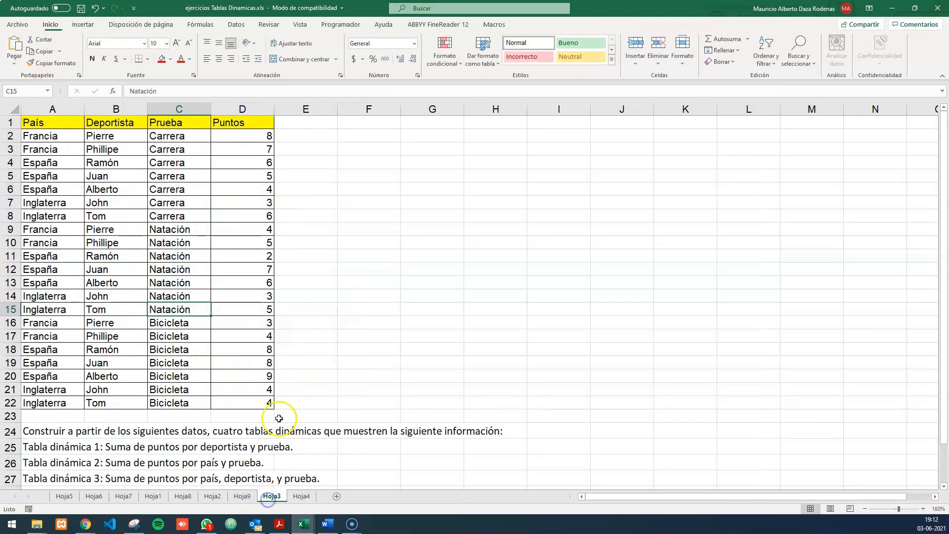
scroll(250, 368, down, 1)
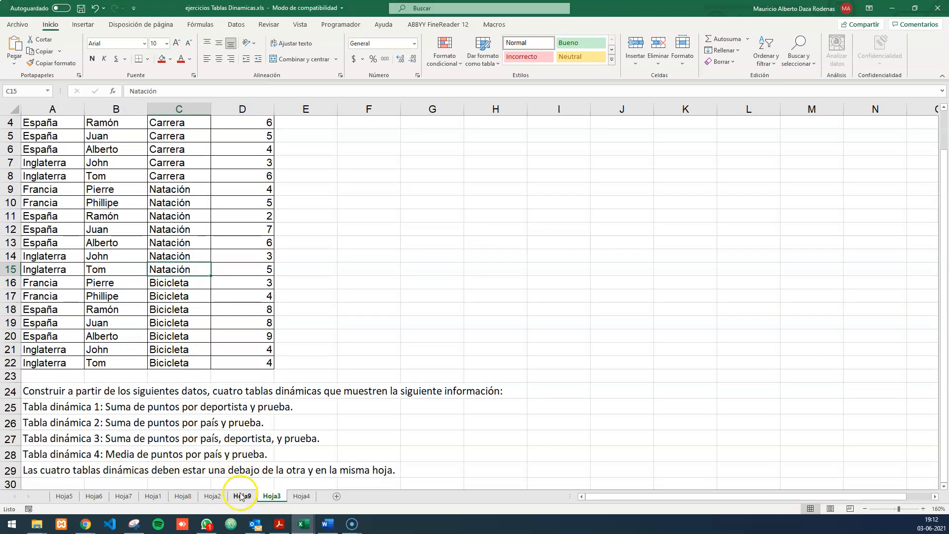
click(104, 190)
scroll(103, 189, up, 1)
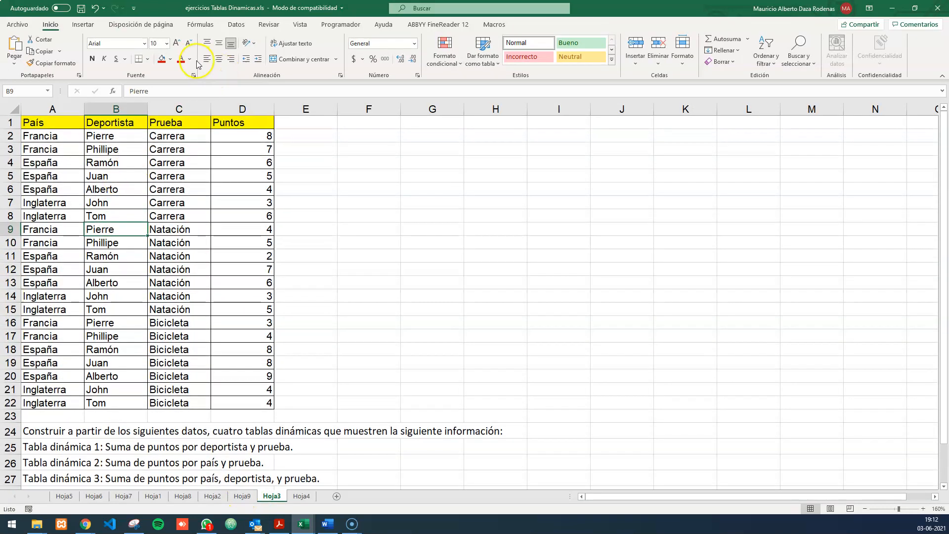
click(83, 24)
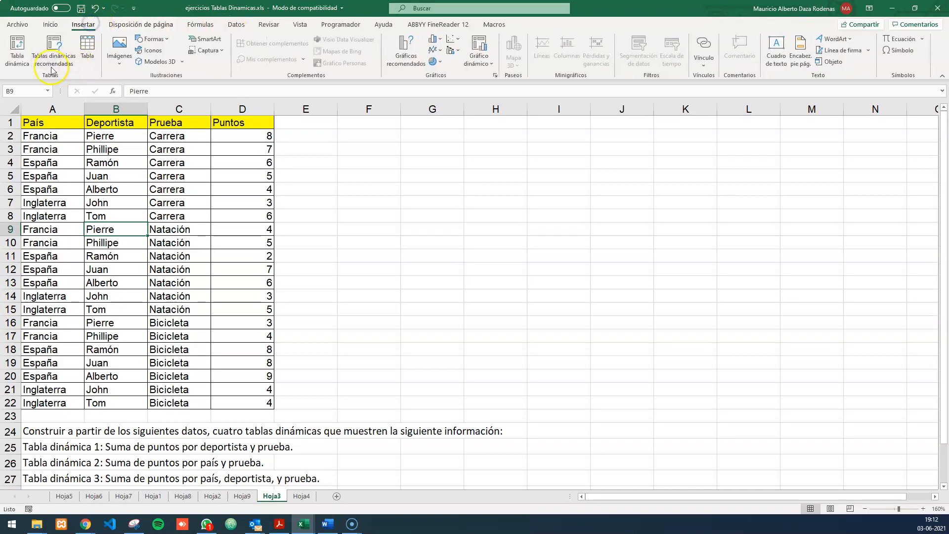
click(17, 49)
click(425, 177)
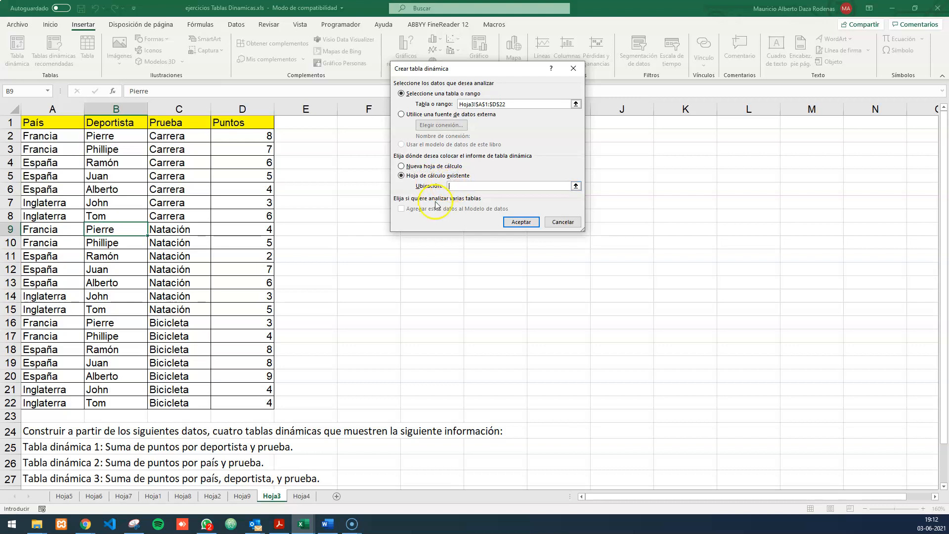
click(242, 496)
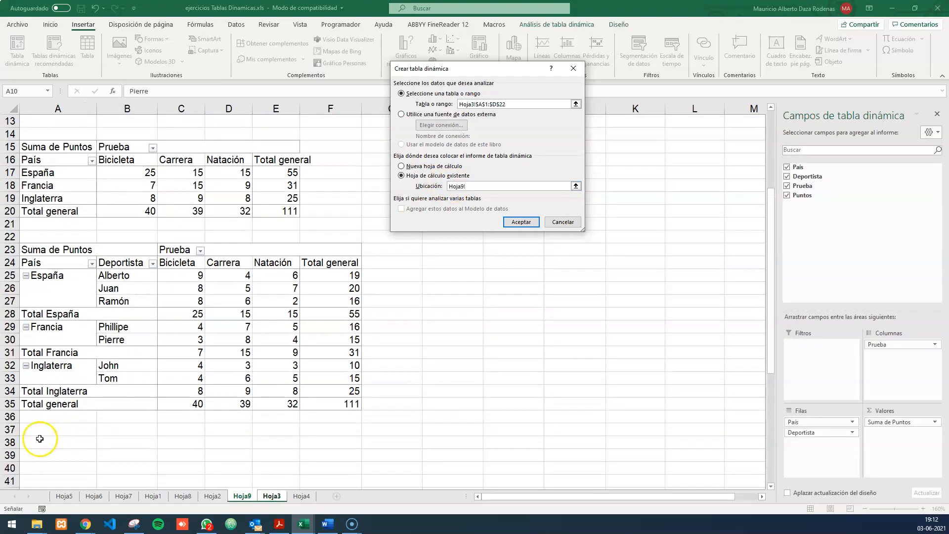
click(41, 437)
click(520, 222)
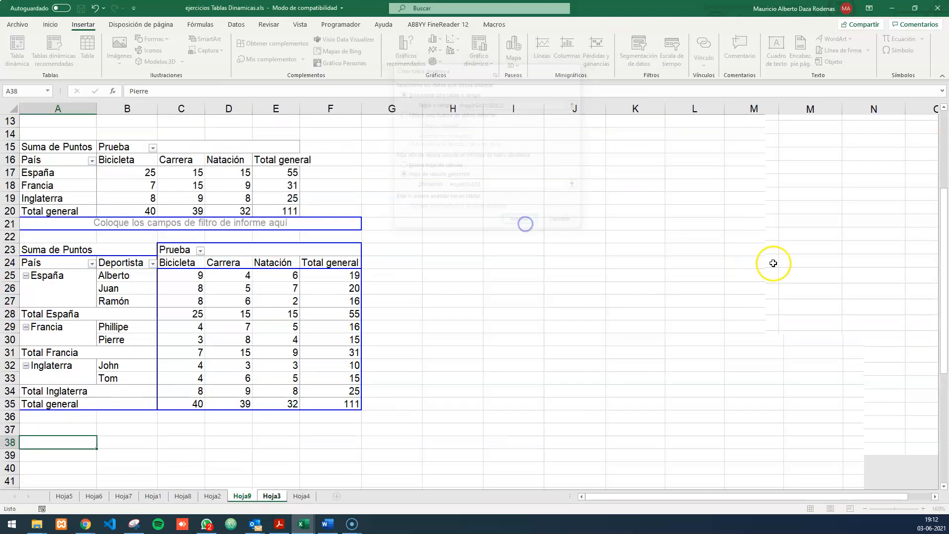
- Lay out the fourth Hoja9 pivot table with País as rows, Prueba as columns and Puntos as values
click(786, 196)
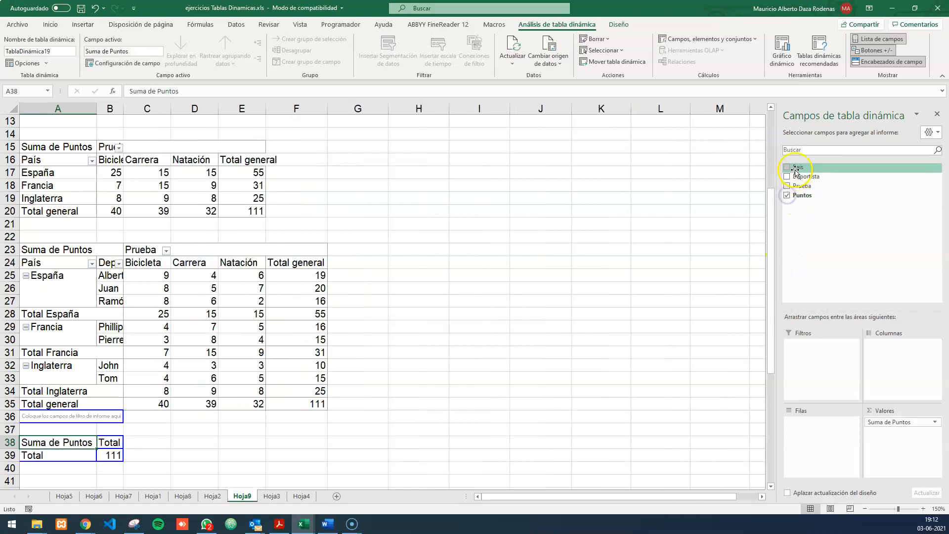
click(787, 167)
click(787, 186)
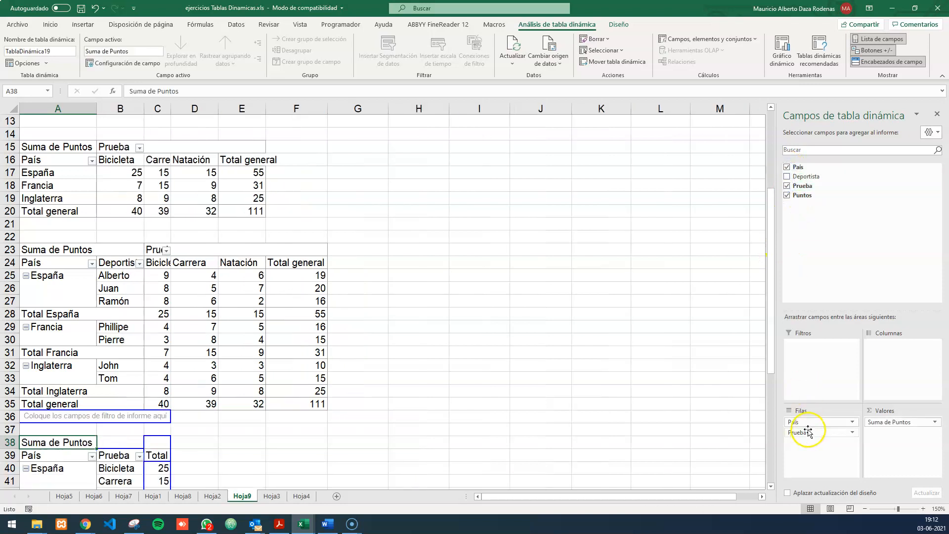
drag(808, 429, 884, 378)
scroll(172, 398, down, 3)
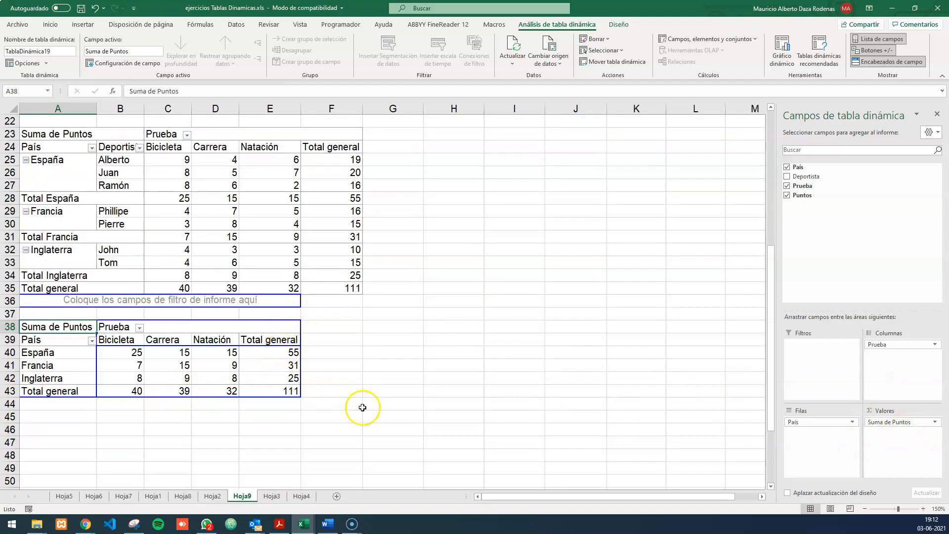
- Summarize the Puntos values of the fourth Hoja9 pivot table by Promedio instead of the sum
click(882, 421)
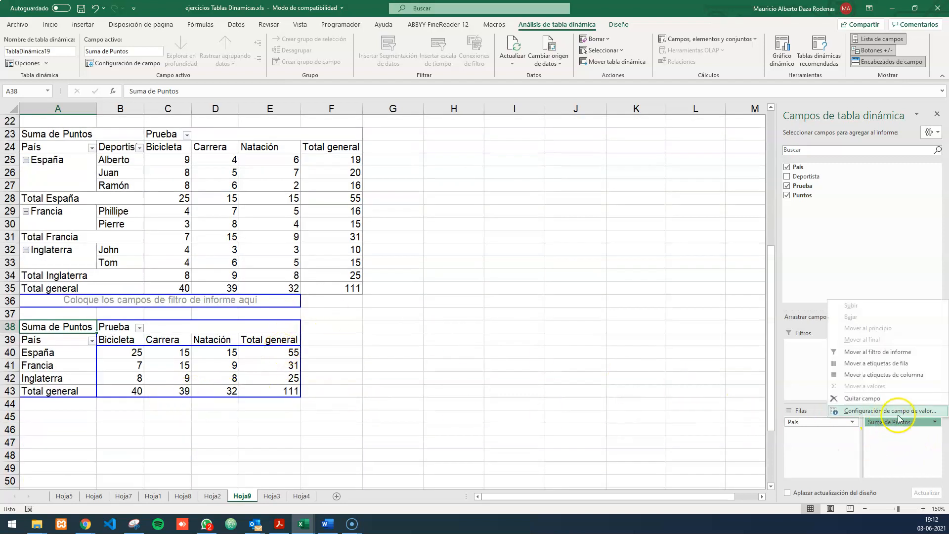
click(889, 411)
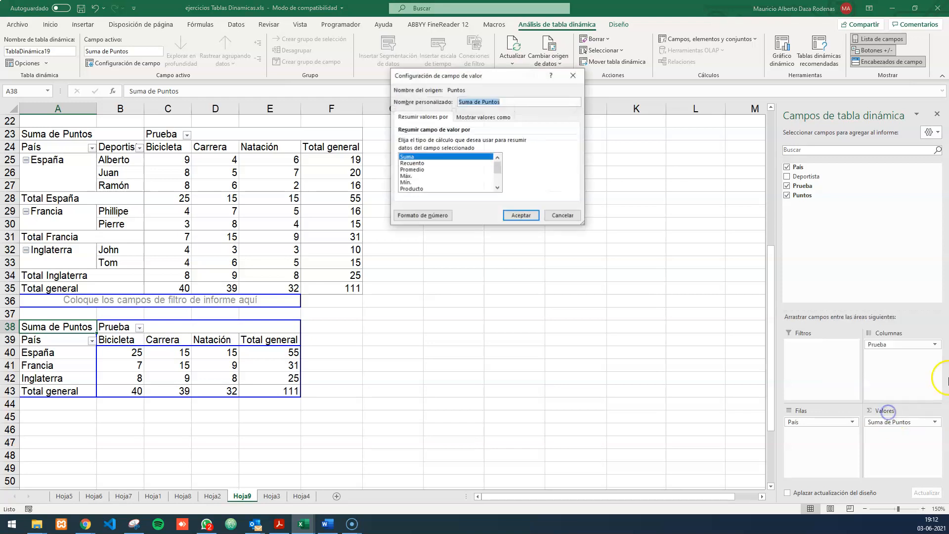
click(417, 170)
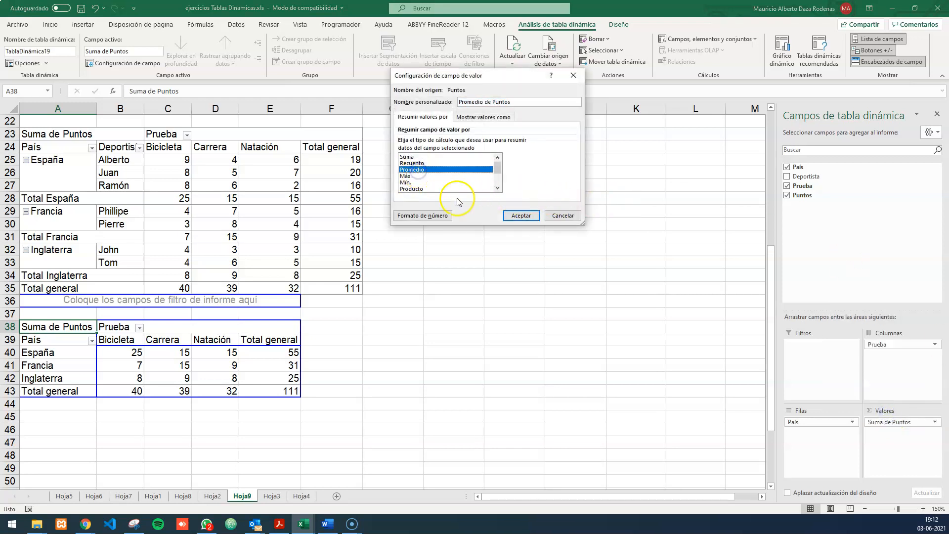
click(531, 215)
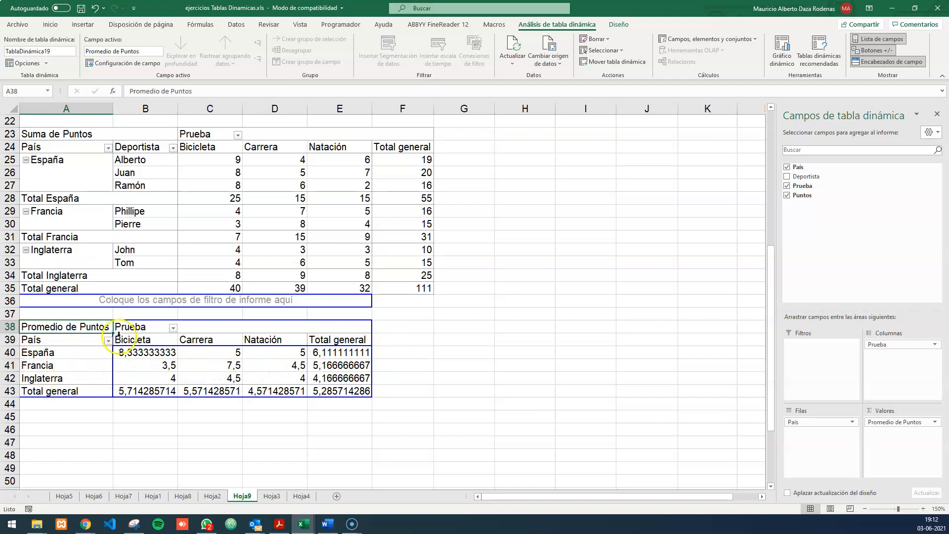
- Check the Hoja3 task list against the finished tables, and examine the player data and four pivot table tasks on Hoja4 at 160% zoom
click(272, 496)
scroll(310, 438, down, 2)
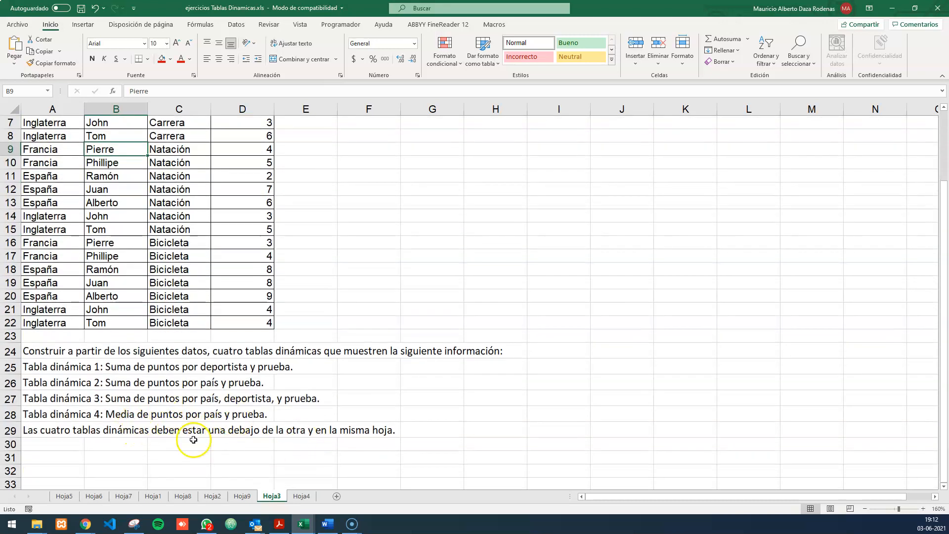
click(302, 496)
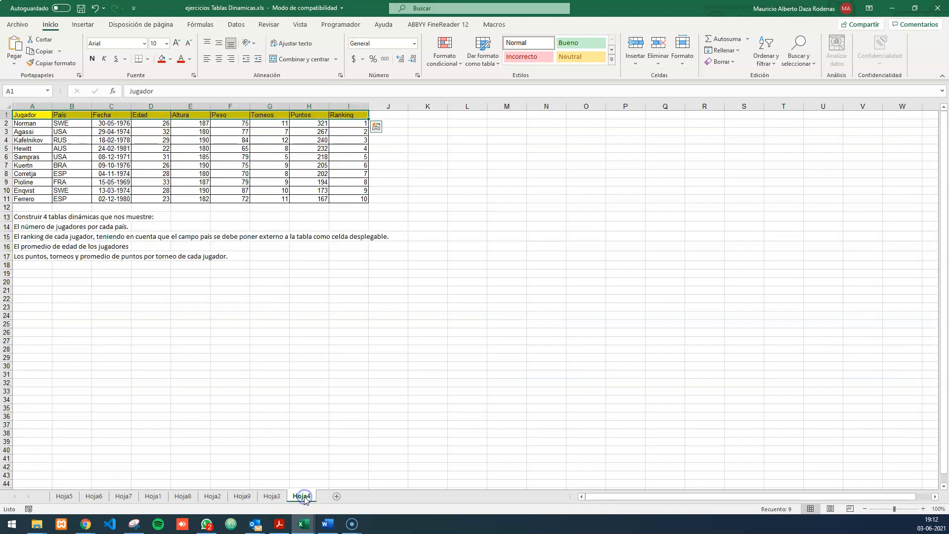
click(922, 508)
click(922, 508)
click(922, 508)
click(922, 508)
click(922, 508)
click(923, 508)
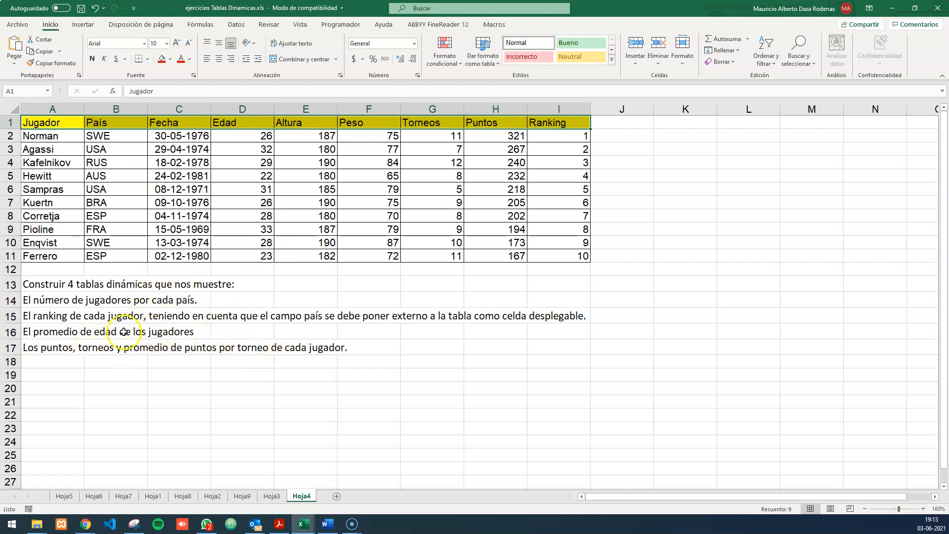
click(82, 303)
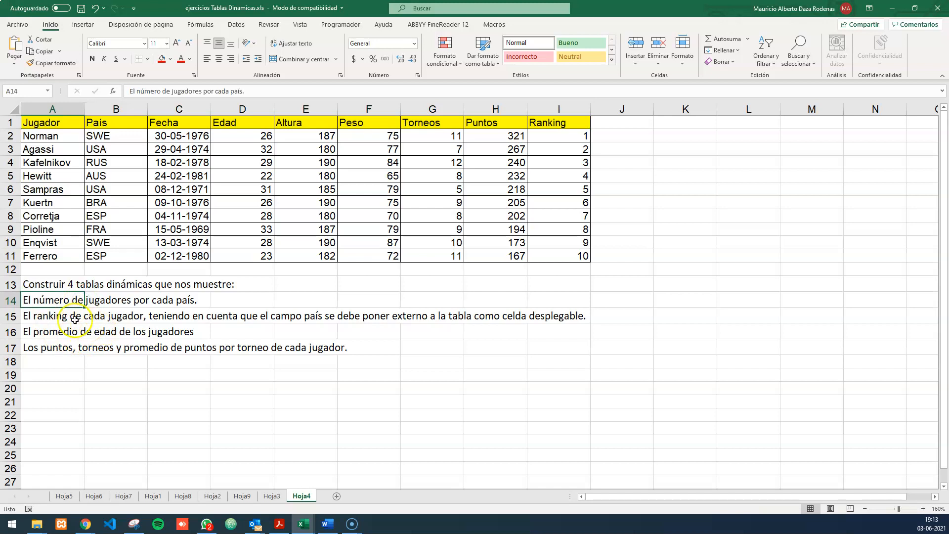
- Insert a pivot table from the Hoja4 player data on a new worksheet
click(179, 189)
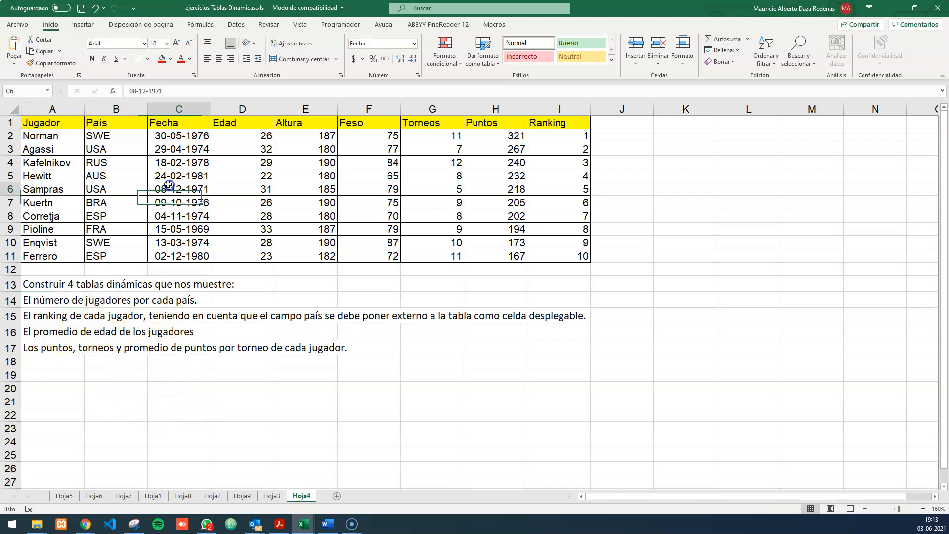
click(83, 24)
click(17, 48)
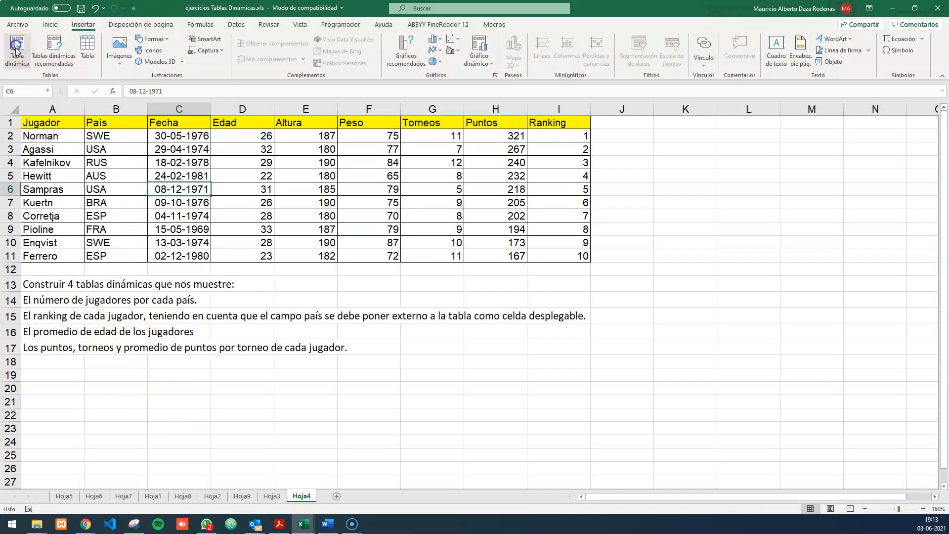
click(512, 218)
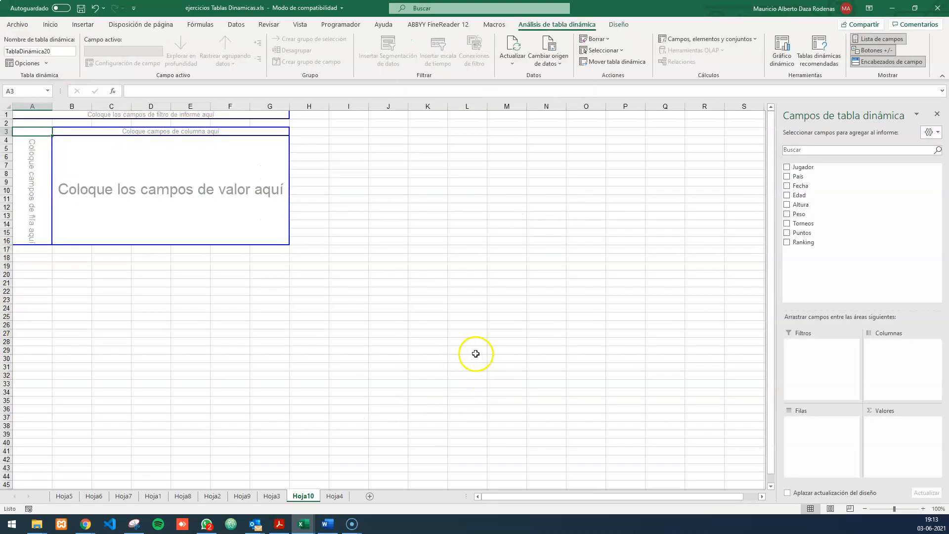
- Lay out the Hoja10 pivot table to show the number of players per country, with País as rows and the count of País as values
click(344, 496)
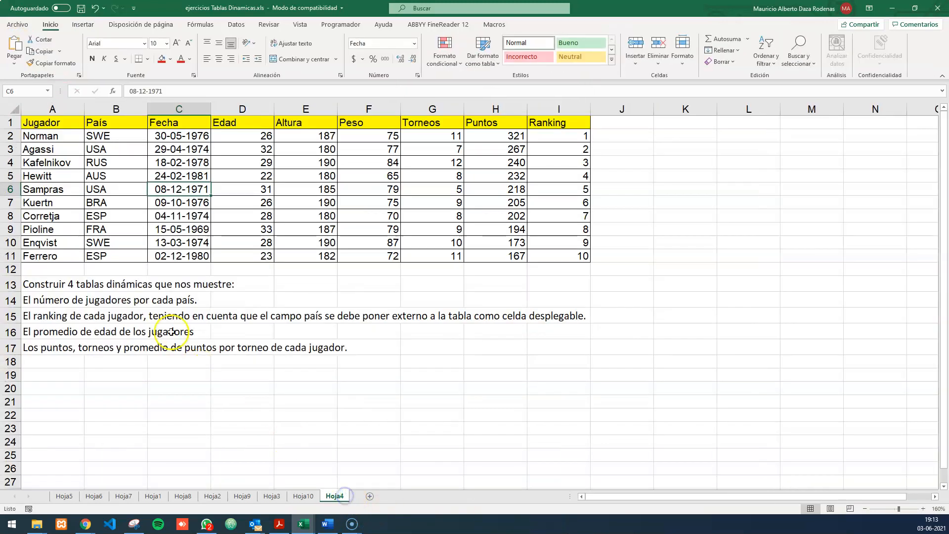
click(58, 299)
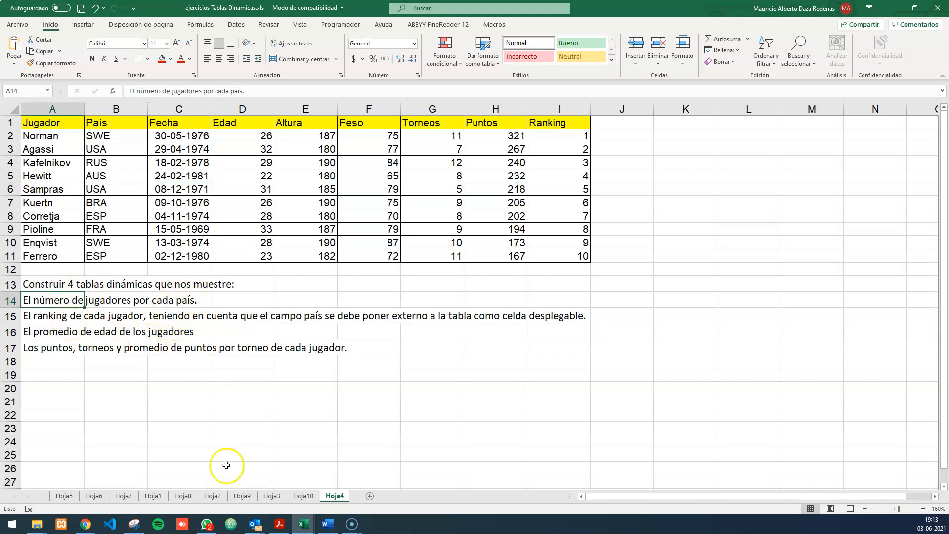
click(303, 496)
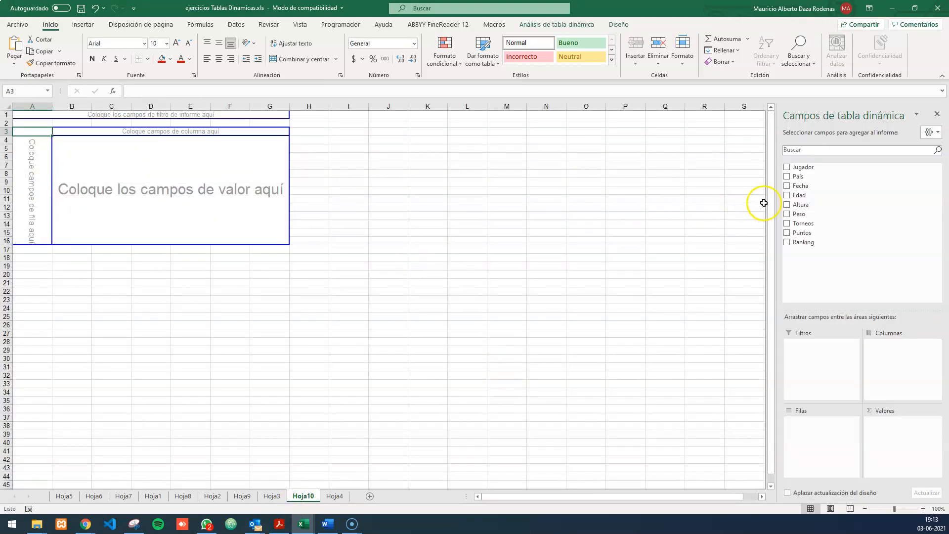
click(786, 176)
drag(799, 181, 906, 431)
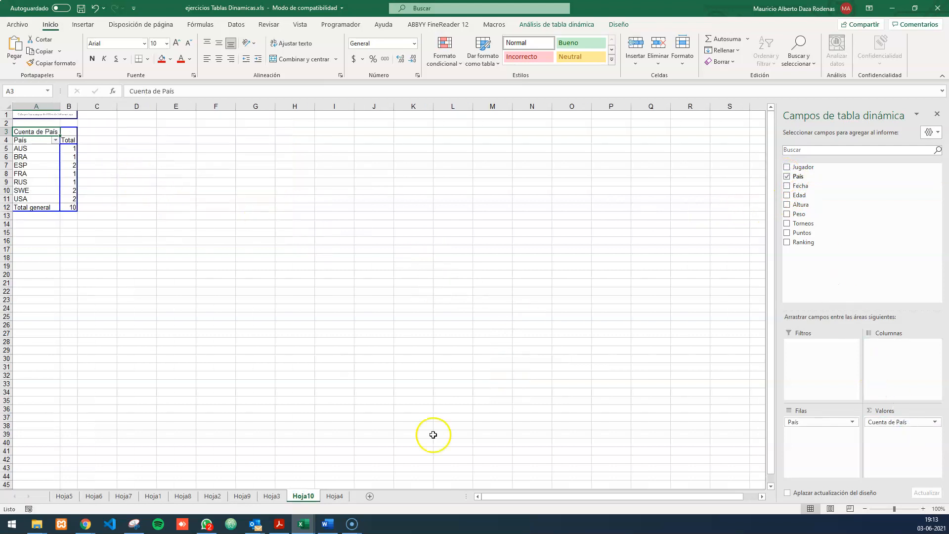
click(922, 509)
click(922, 508)
click(922, 509)
click(922, 509)
click(922, 509)
click(922, 509)
click(922, 509)
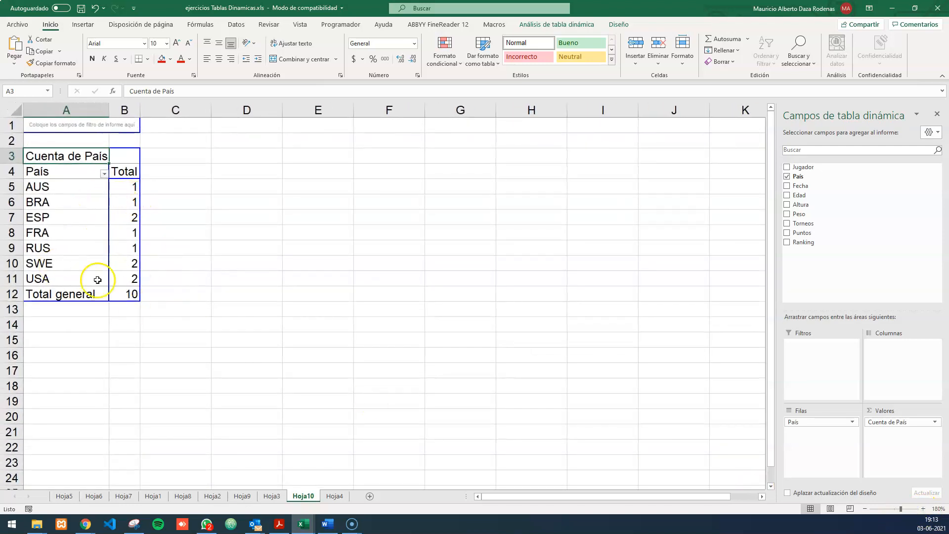
- Check the second task on Hoja4 and insert a pivot table from the player data at cell A15 of Hoja10
click(348, 499)
click(52, 318)
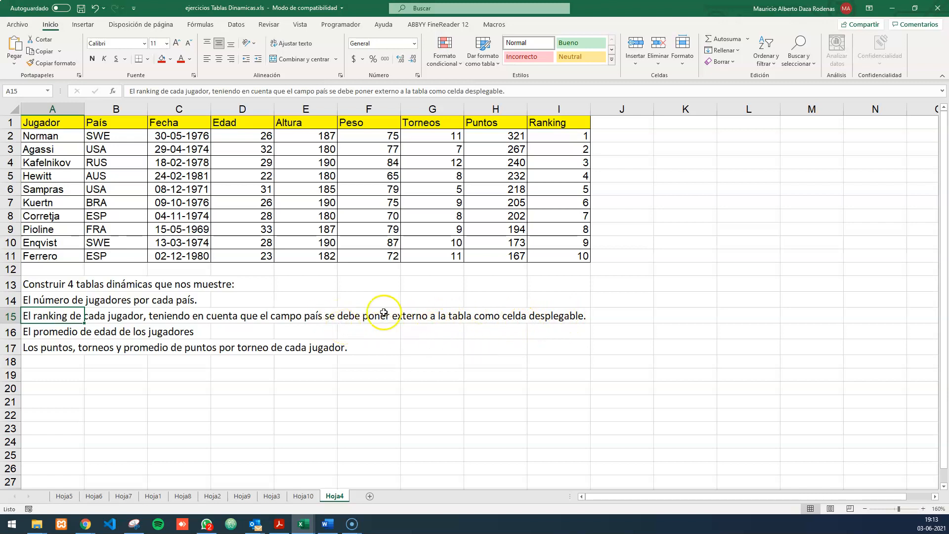
click(192, 148)
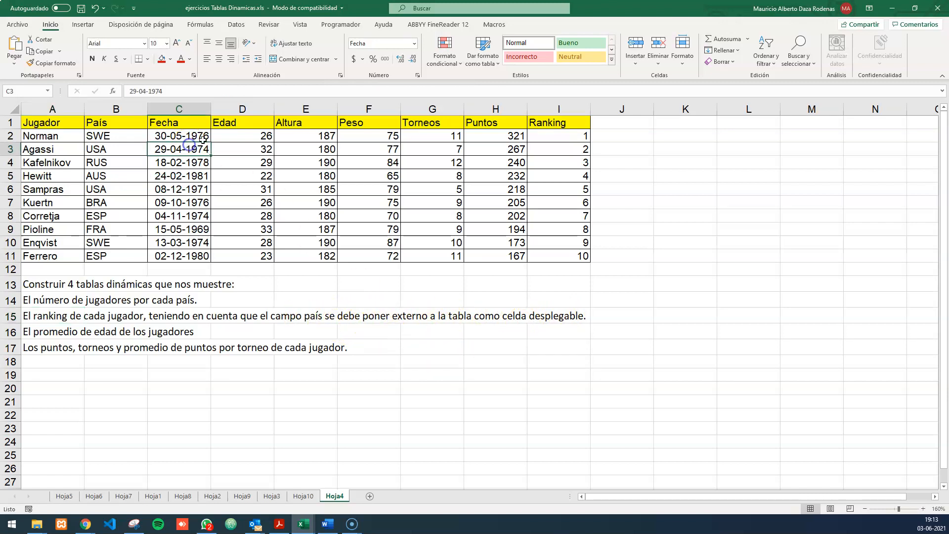
click(84, 25)
click(14, 50)
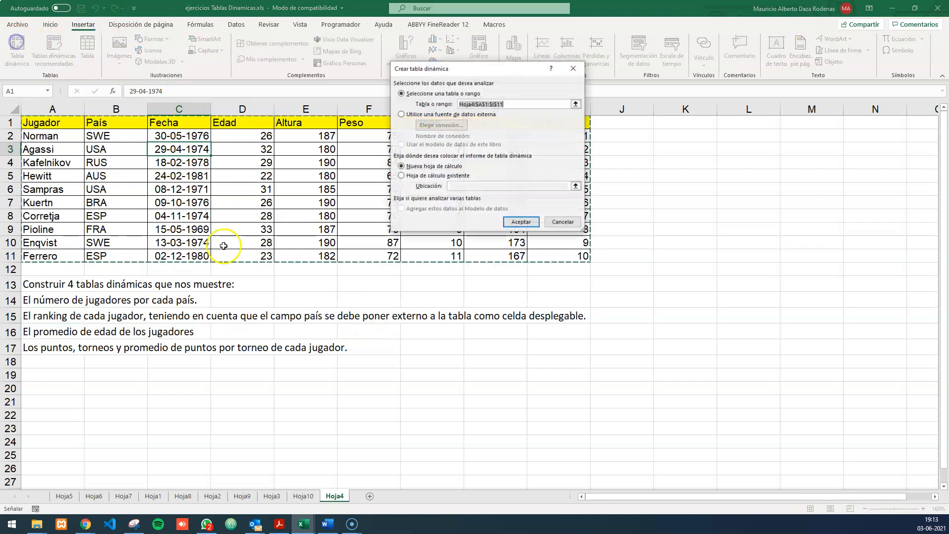
click(409, 177)
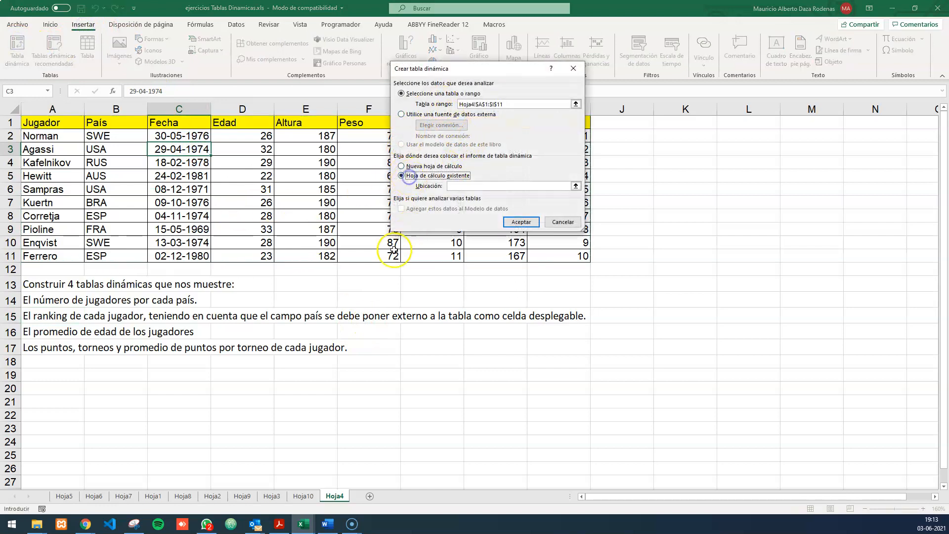
click(303, 495)
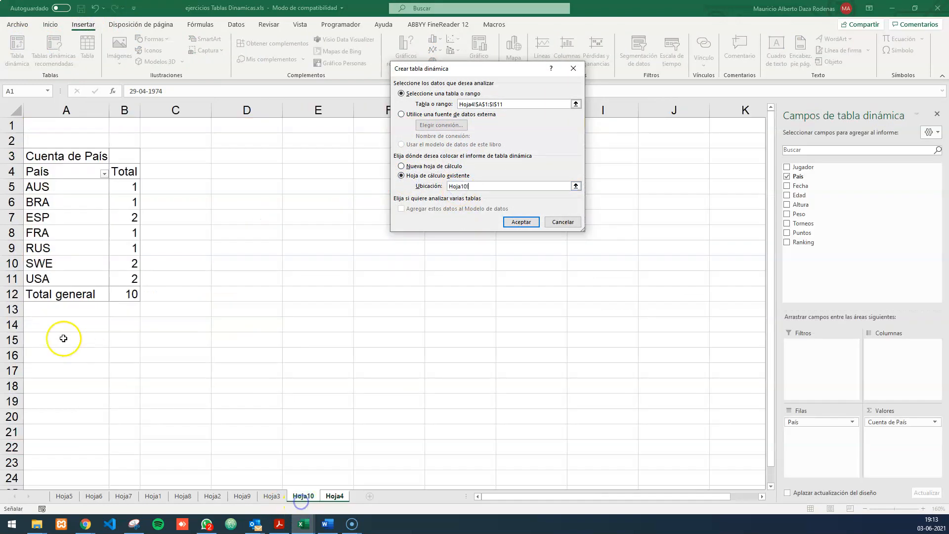
click(42, 338)
click(521, 221)
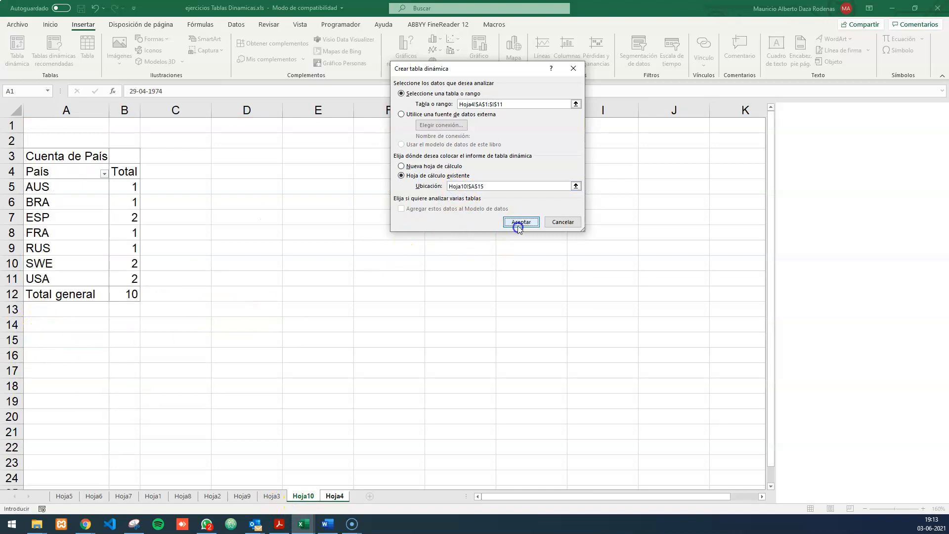
- Lay out the A15 pivot table with País as report filter, Jugador as rows and the sum of Ranking as values
drag(811, 183, 831, 375)
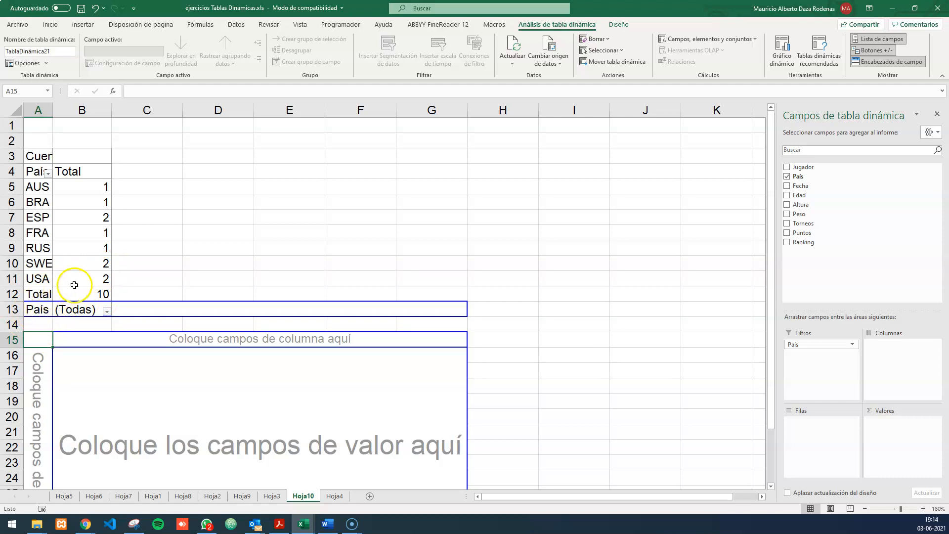
drag(801, 242, 890, 427)
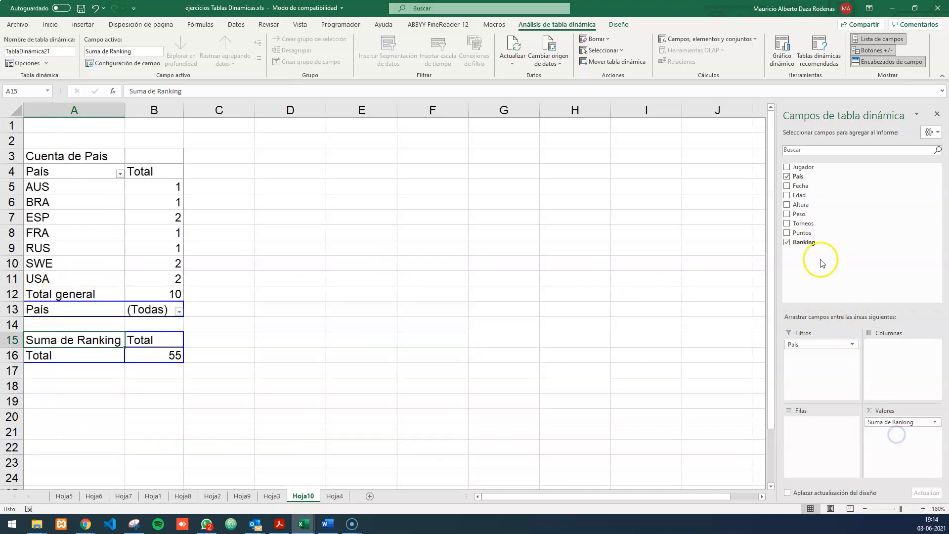
drag(802, 166, 856, 440)
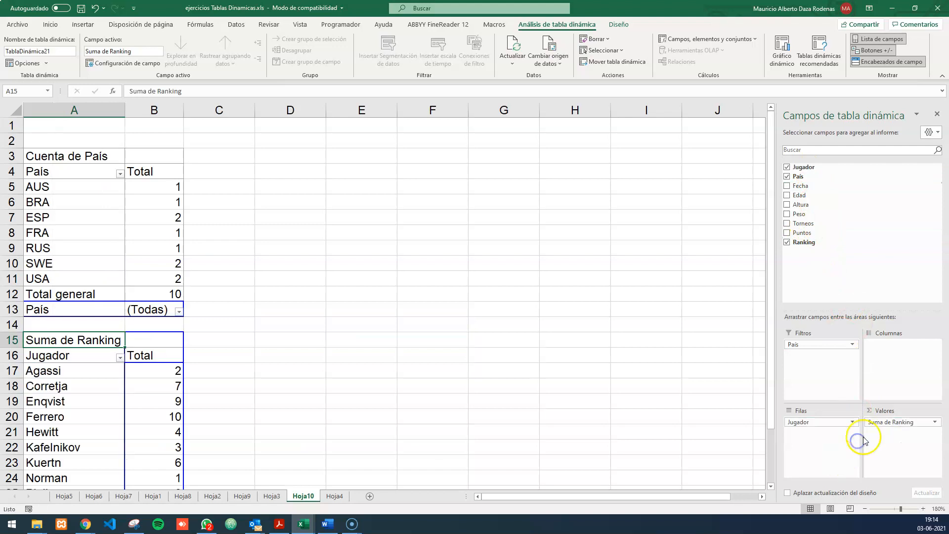
- Try the País report filter of the ranking pivot table with ESP, and restore it to (Todas)
click(179, 311)
click(84, 361)
click(119, 436)
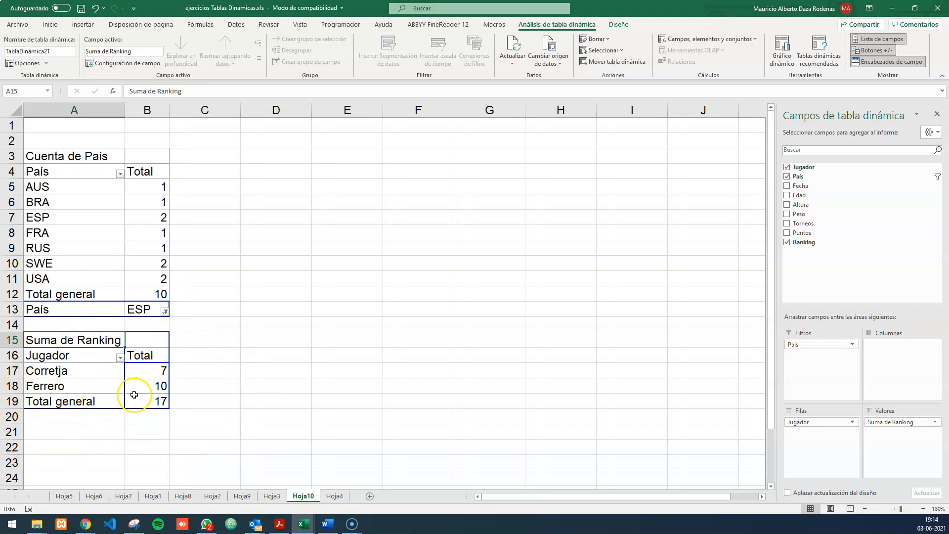
click(119, 358)
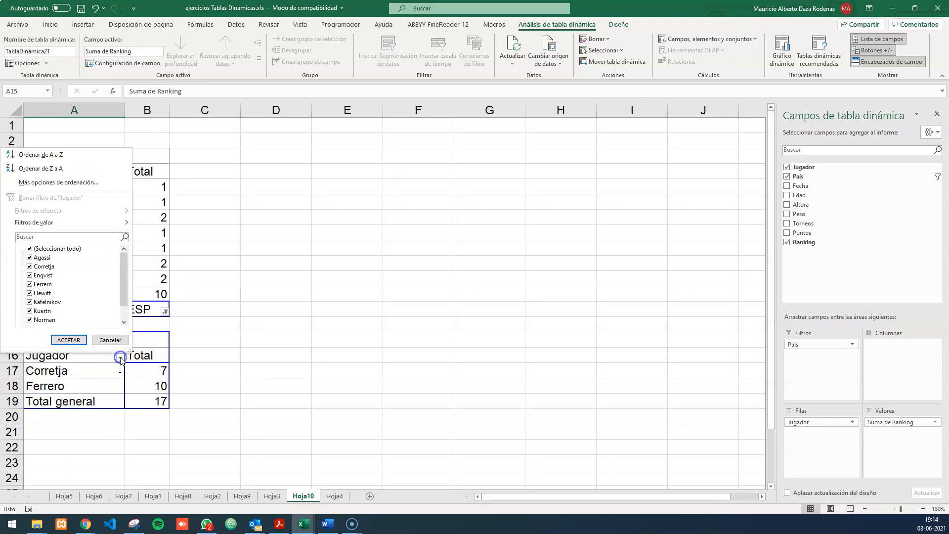
click(193, 301)
click(167, 310)
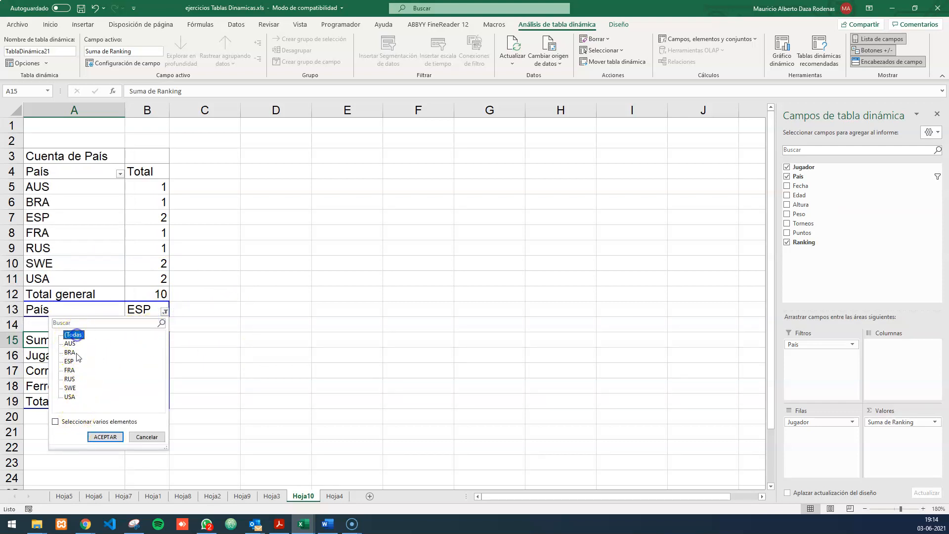
click(106, 436)
scroll(259, 346, down, 3)
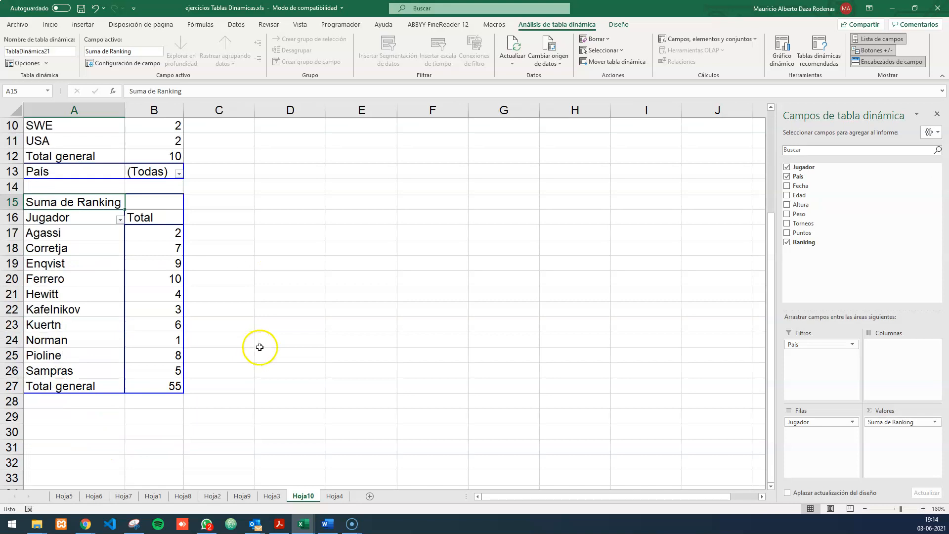
- Check the average age task on Hoja4 and insert a pivot table from the player data at cell A31 of Hoja10
click(336, 496)
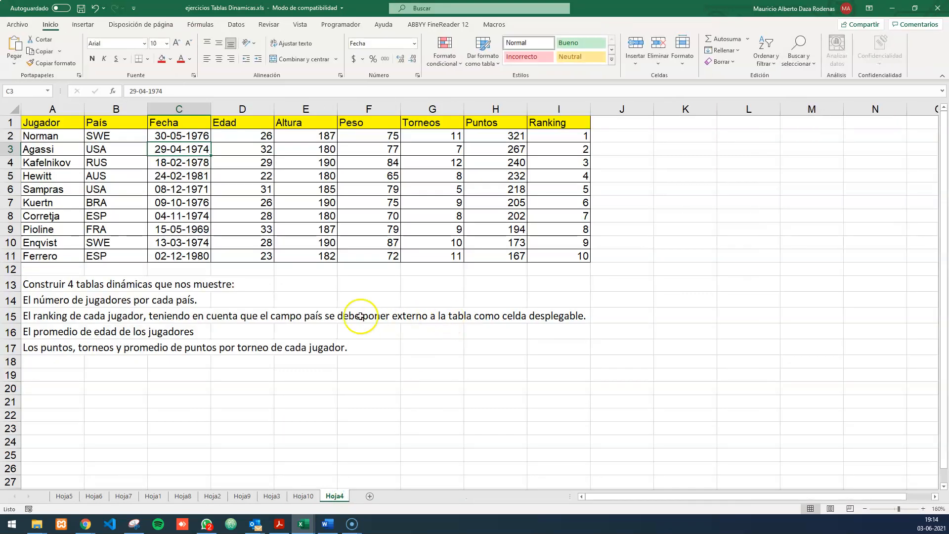
click(78, 331)
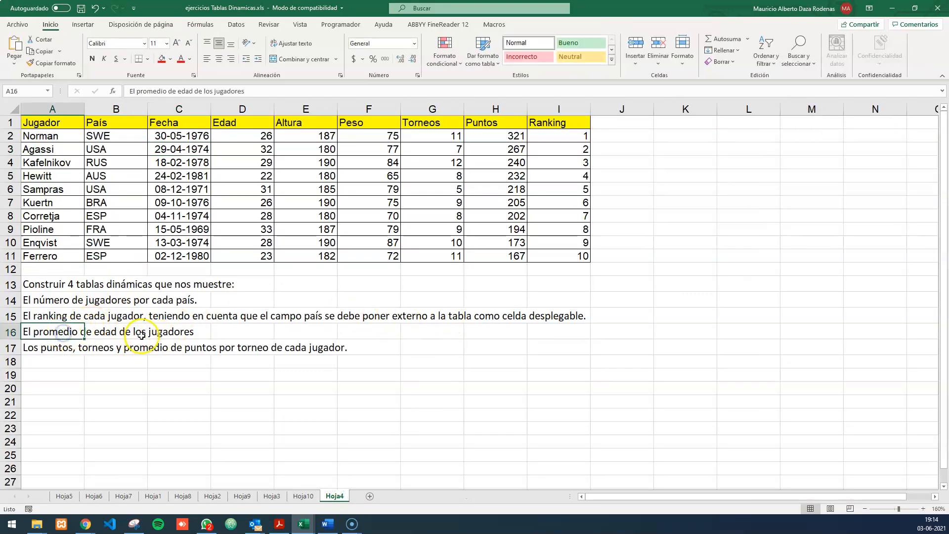
click(303, 496)
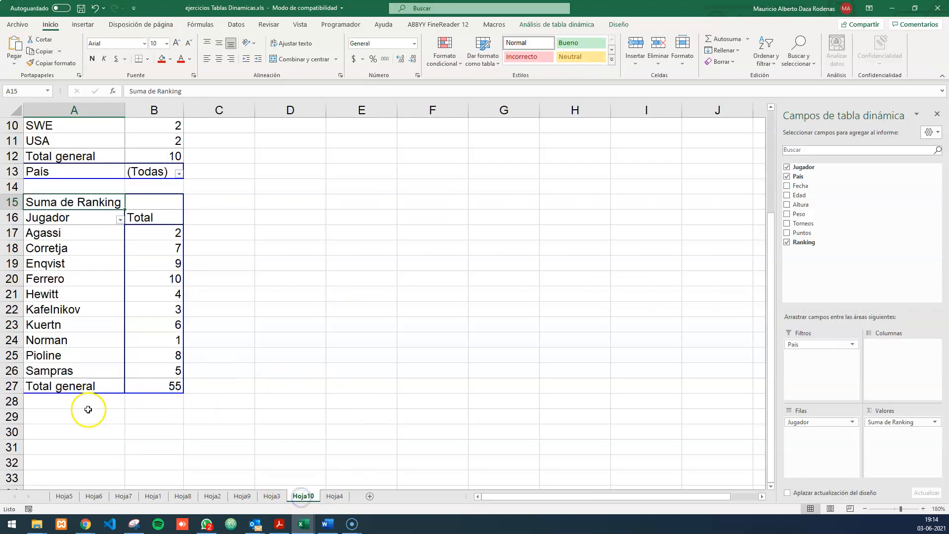
click(330, 498)
click(144, 203)
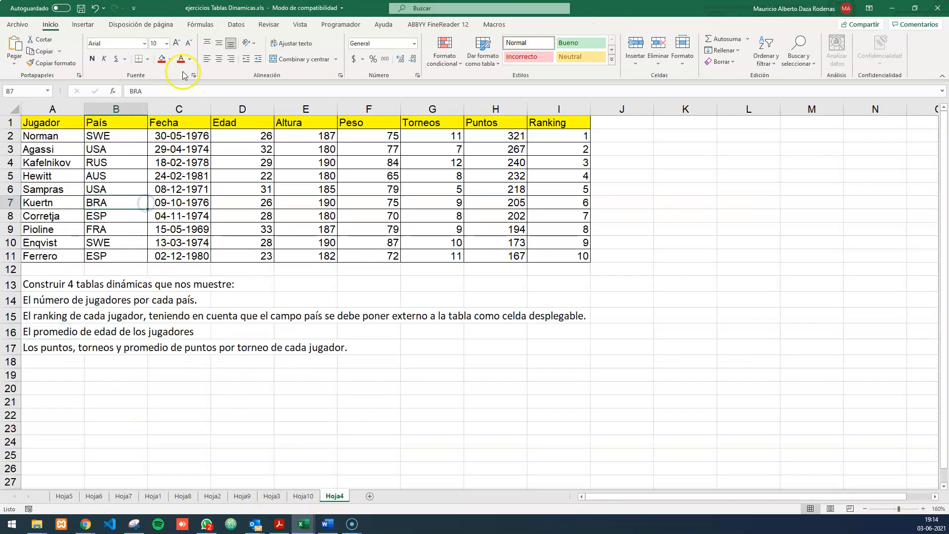
click(83, 26)
click(16, 49)
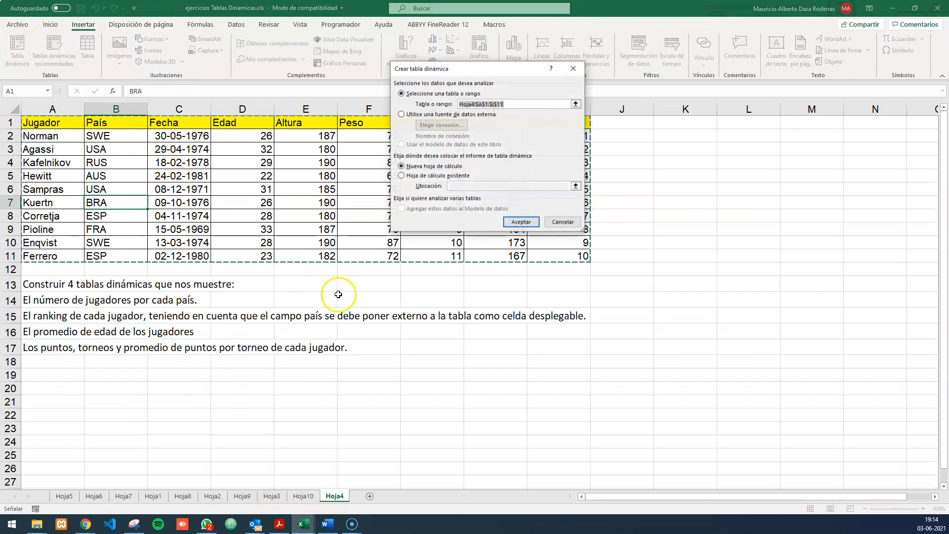
click(434, 177)
click(462, 186)
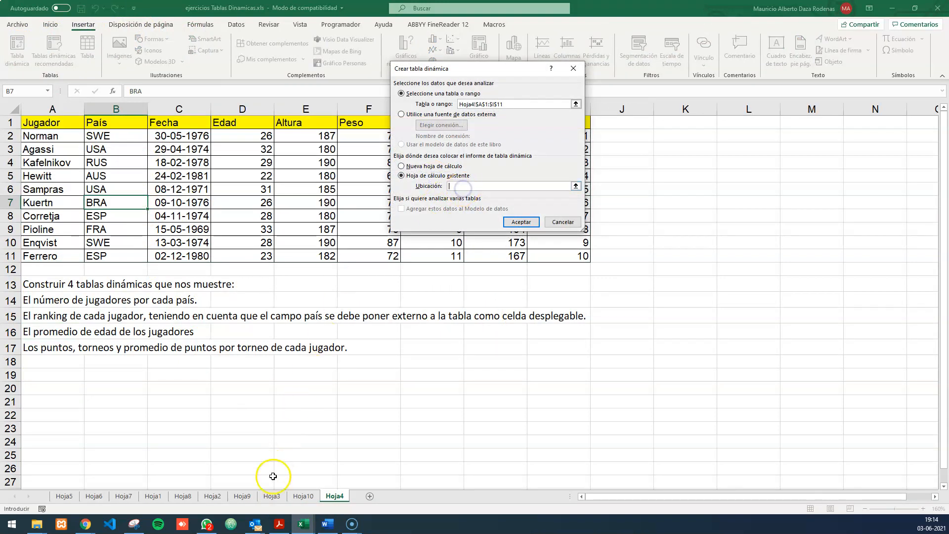
click(309, 500)
scroll(99, 346, down, 3)
click(50, 305)
click(521, 222)
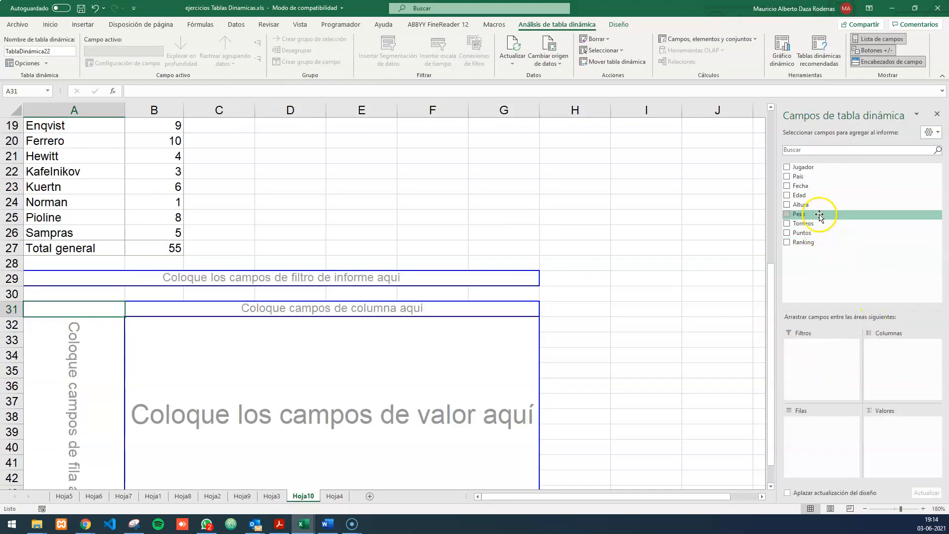
- Add Edad as values and Jugador as rows to the A31 pivot table, and recheck the task wording on Hoja4
drag(820, 195, 892, 428)
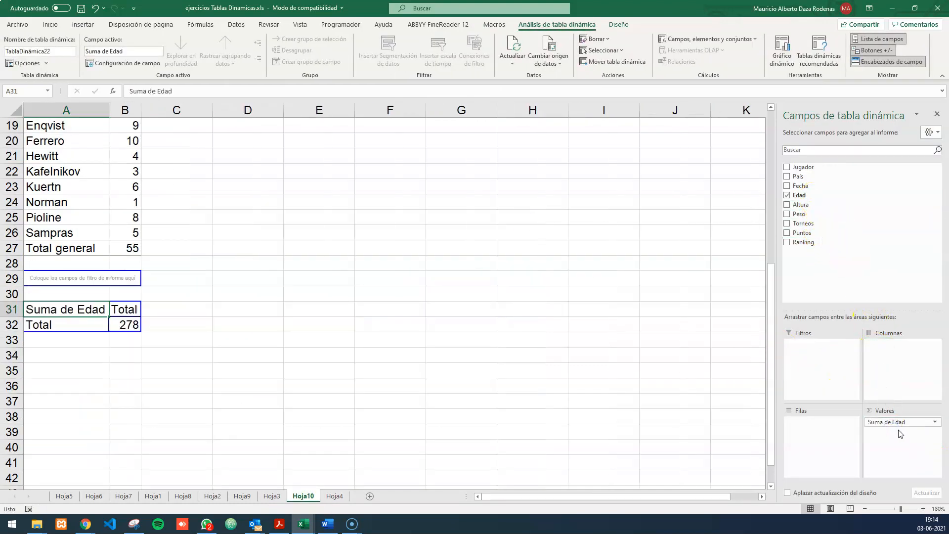
drag(803, 167, 819, 439)
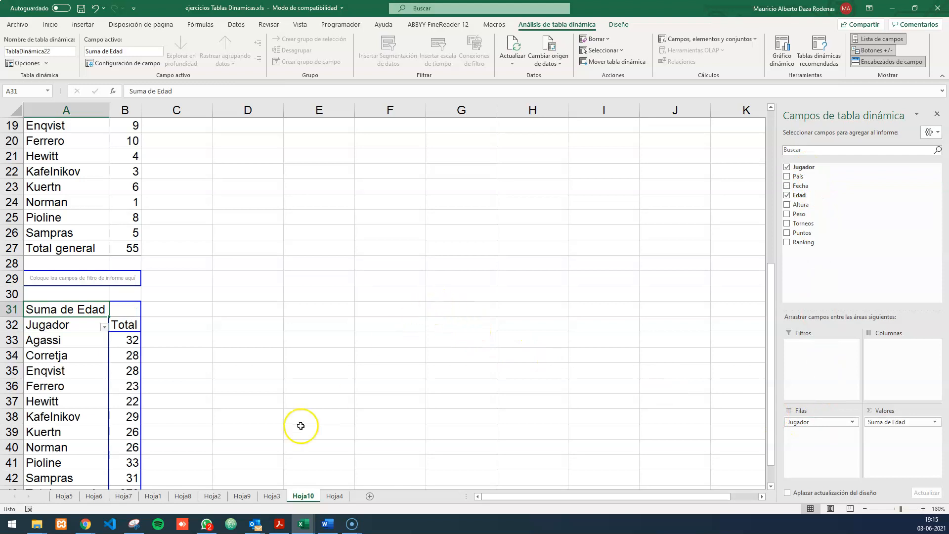
click(335, 496)
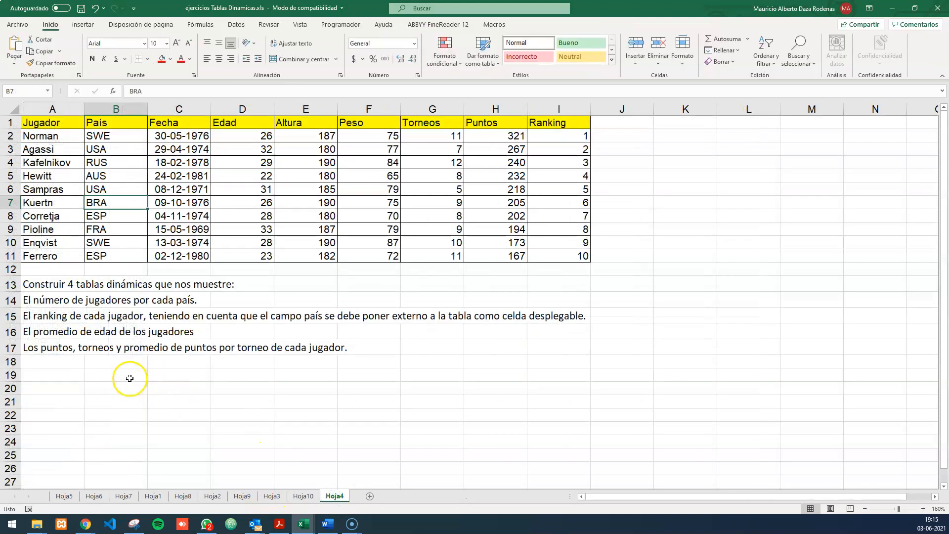
click(303, 496)
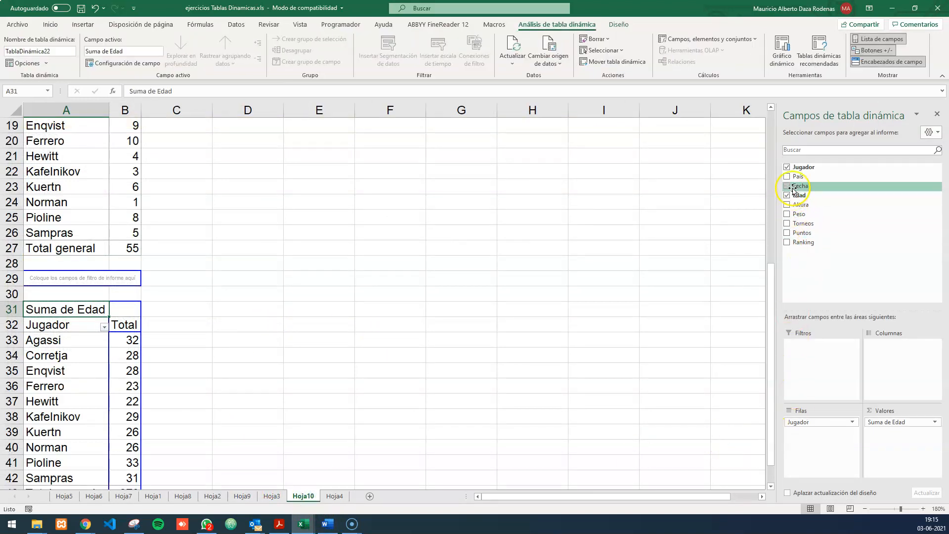
- Remove Jugador from the rows of the A31 pivot table
drag(803, 167, 840, 317)
drag(864, 234, 864, 238)
drag(816, 422, 871, 177)
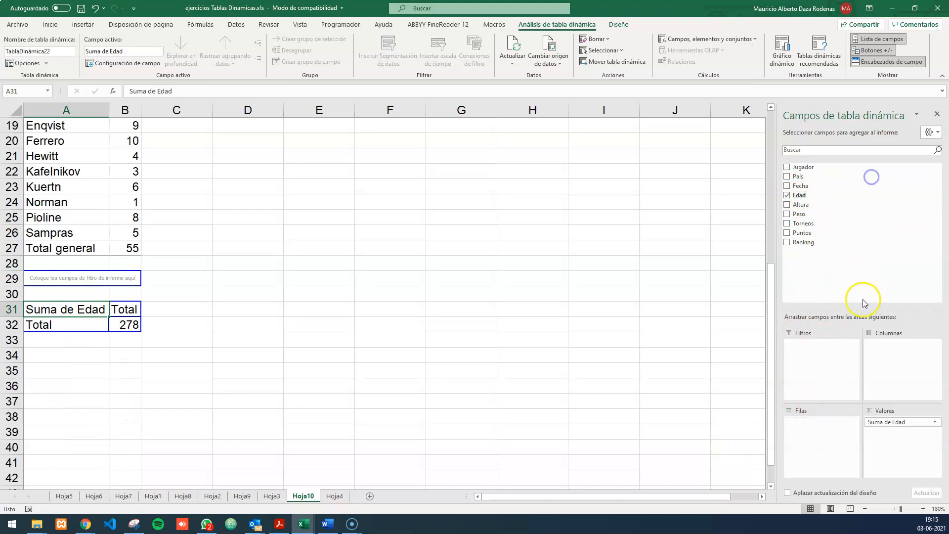
- Summarize the Edad values of the A31 pivot table by Promedio
click(935, 422)
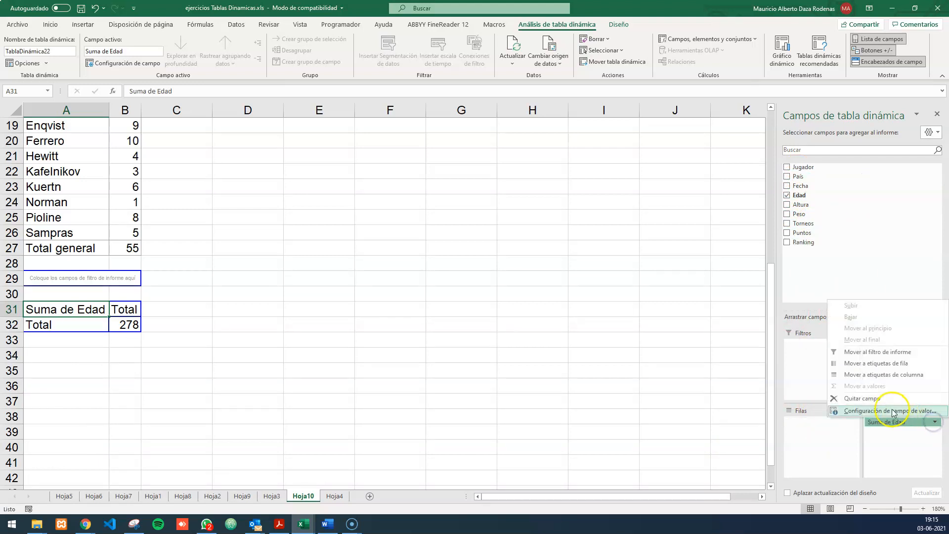
click(884, 415)
click(411, 169)
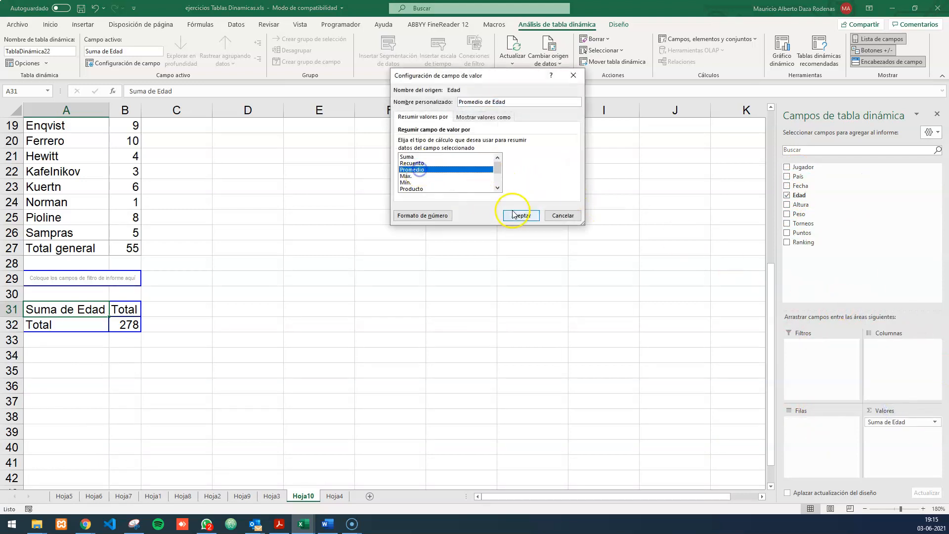
click(521, 216)
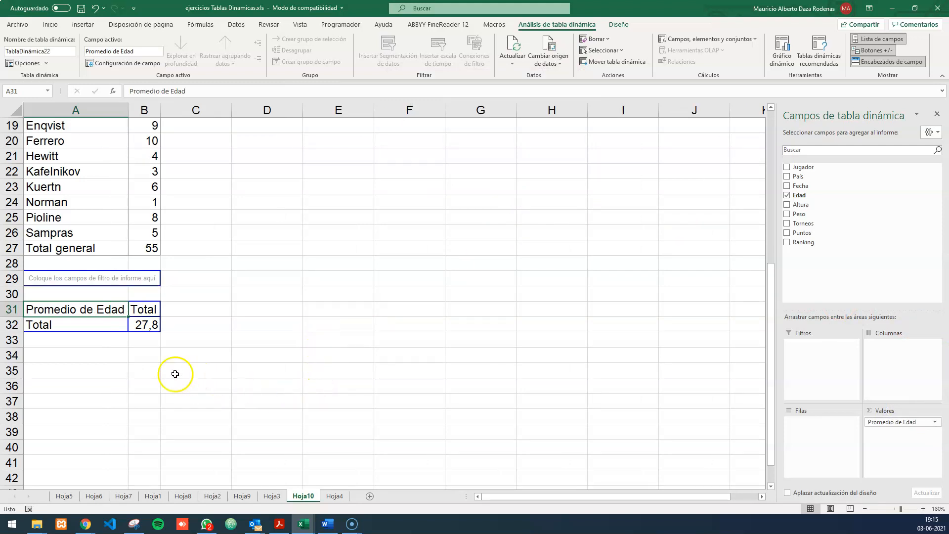
click(77, 370)
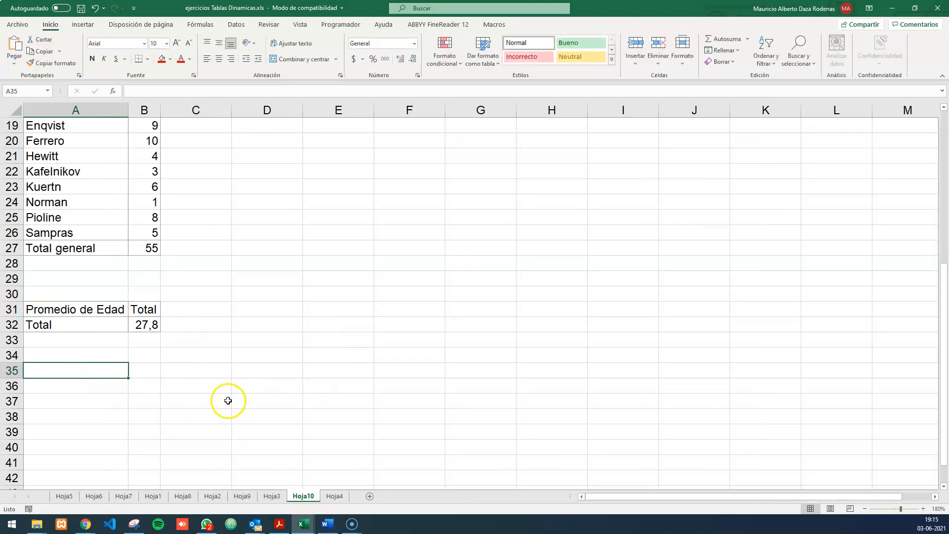
- Insert a pivot table from the Hoja4 player data at cell A35 of Hoja10, and review the fourth task's requirements
click(334, 496)
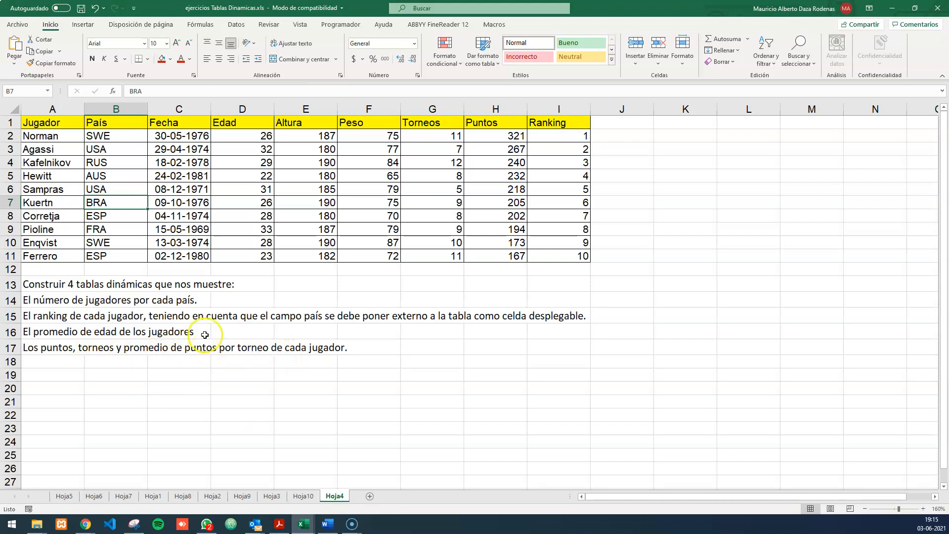
click(217, 203)
click(83, 25)
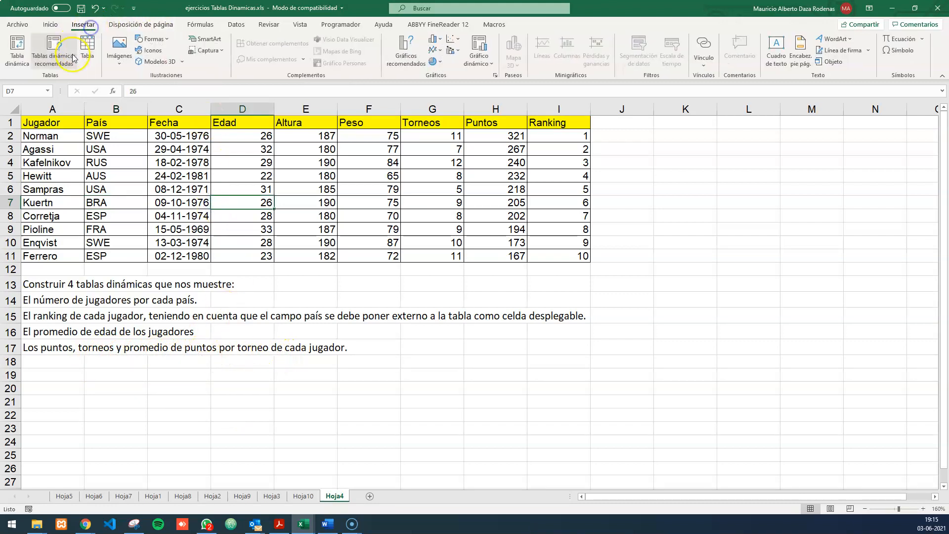
click(18, 49)
click(423, 177)
click(303, 496)
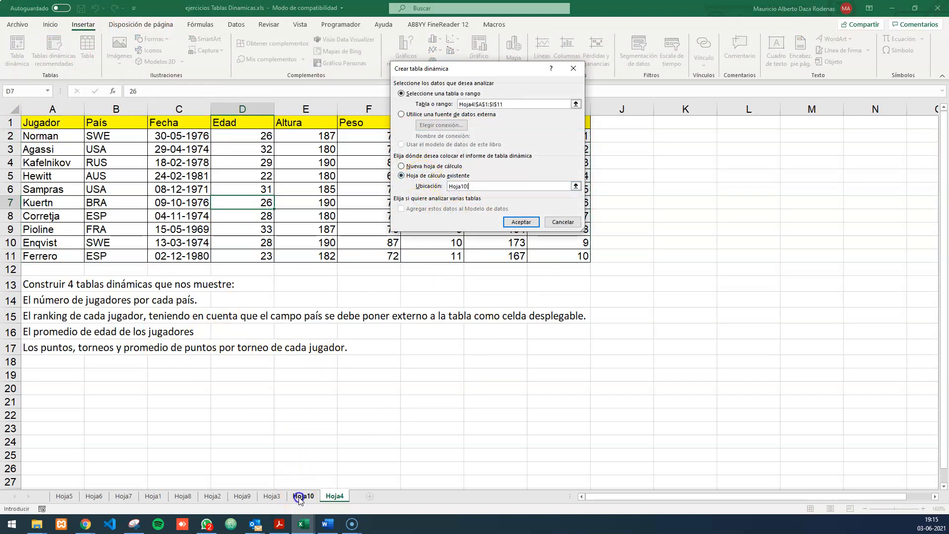
click(70, 371)
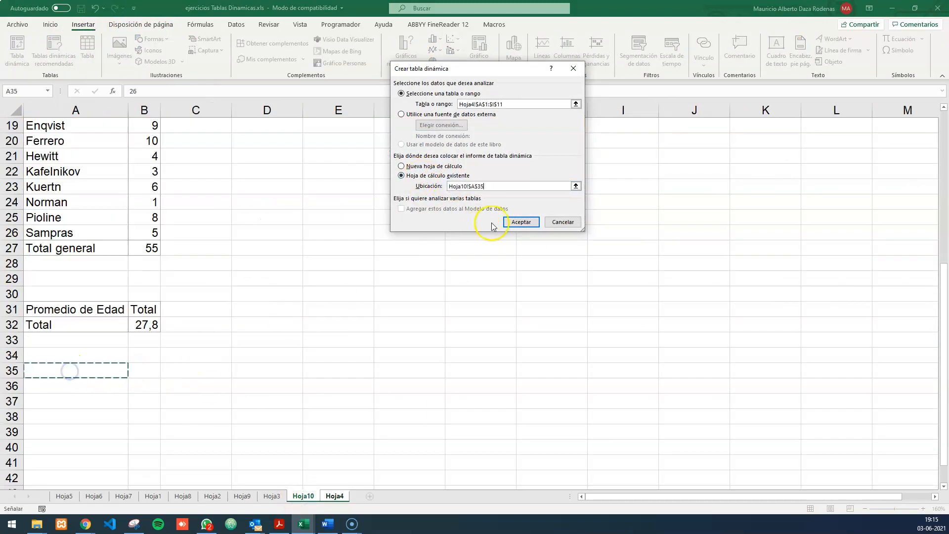
click(521, 221)
click(335, 495)
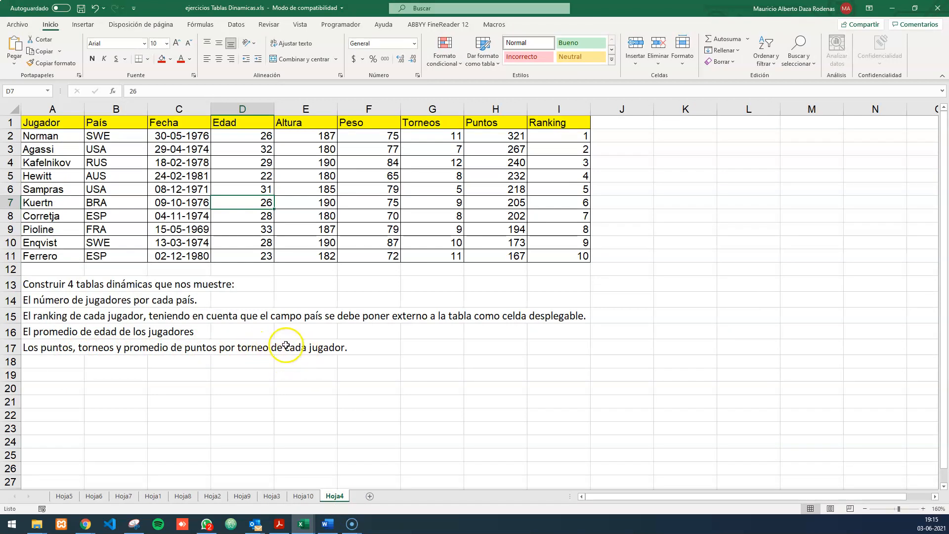
click(310, 500)
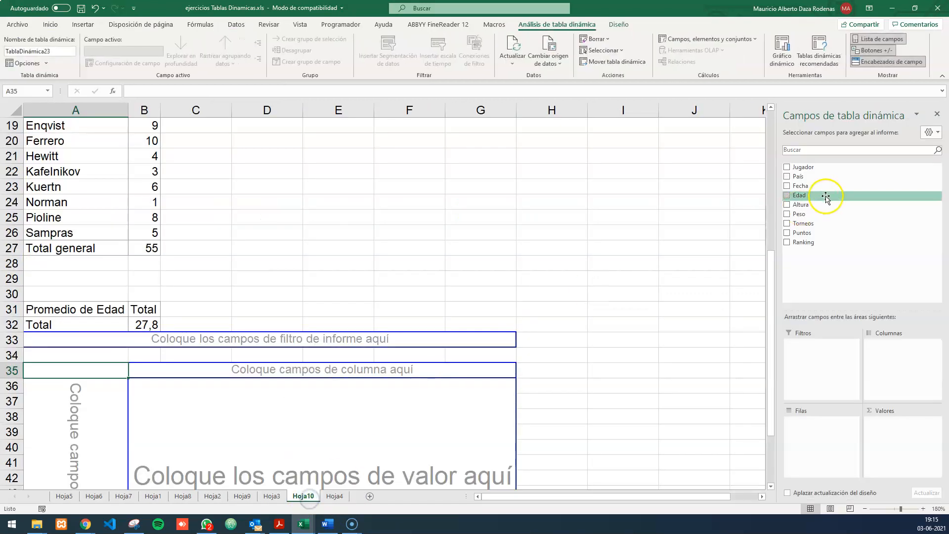
- Add Jugador as rows and Puntos, Torneos and a second Puntos as values to the A35 pivot table
drag(816, 171, 822, 428)
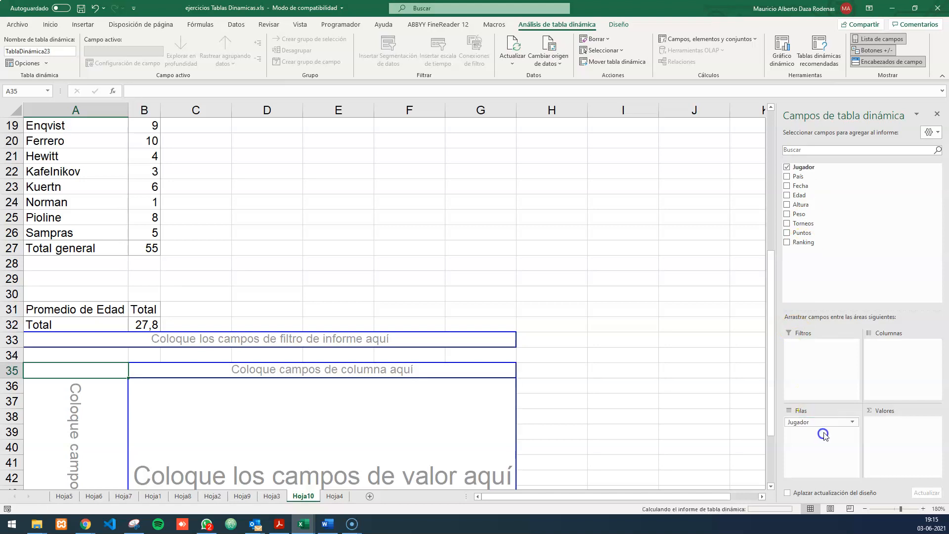
drag(815, 234, 897, 442)
drag(805, 224, 889, 446)
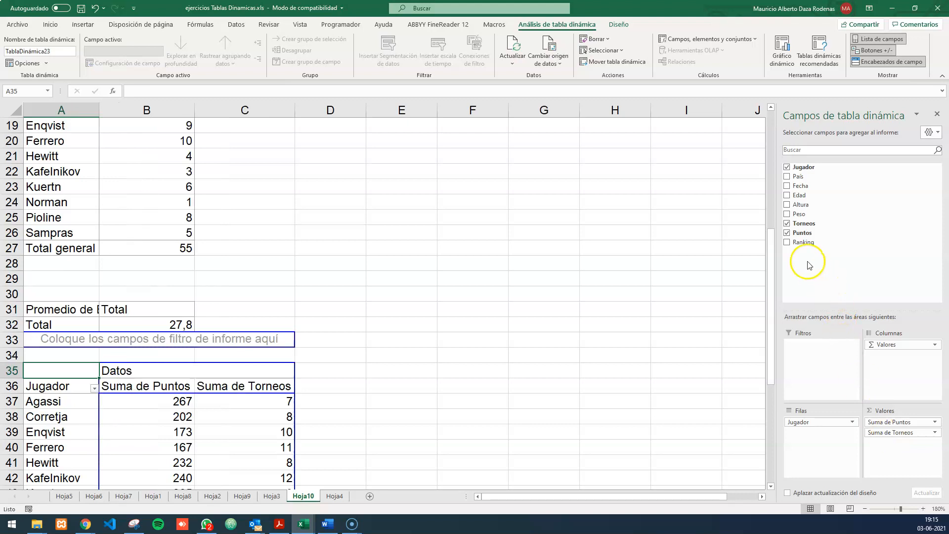
drag(816, 233, 897, 447)
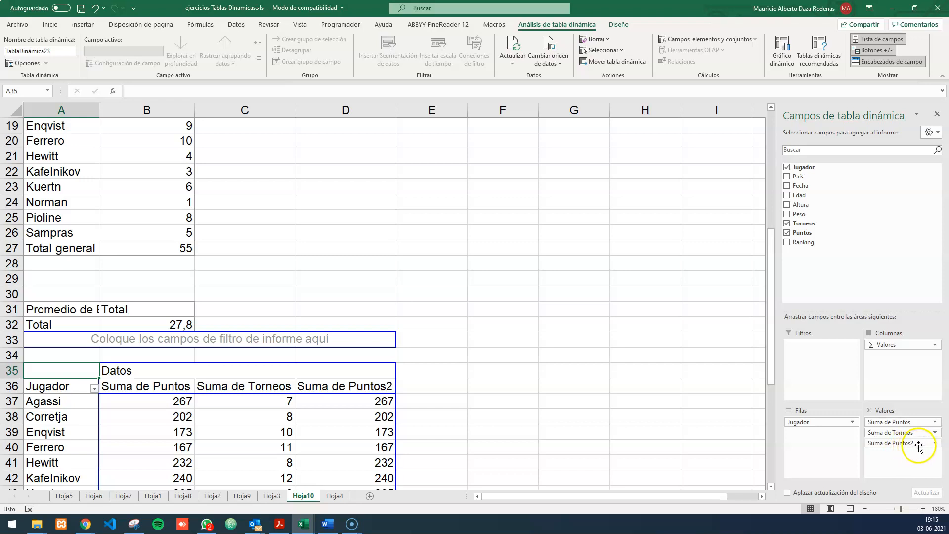
- Summarize the second Puntos value field of the A35 pivot table by Promedio
click(918, 446)
click(887, 435)
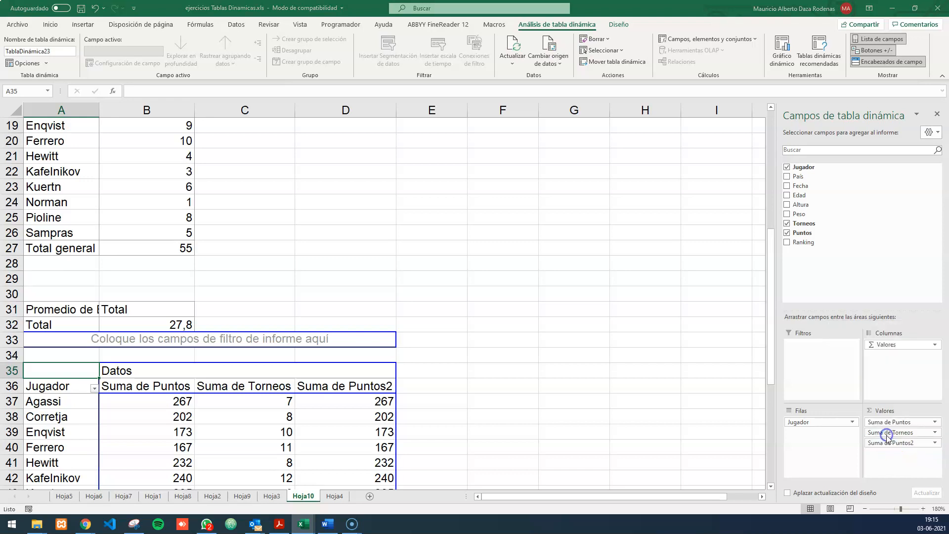
click(420, 170)
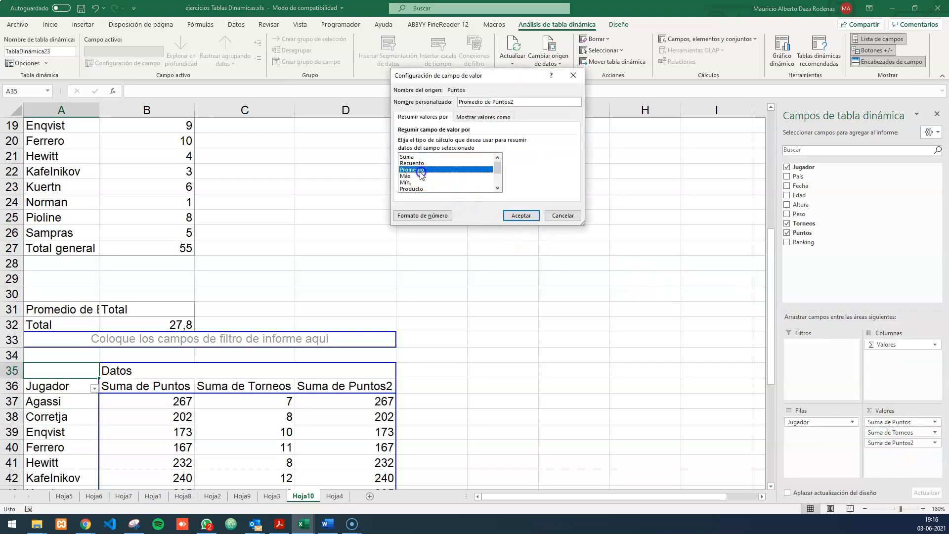
click(519, 216)
- Review each player's points, tournaments and average in the A35 pivot table, and compare them with the fourth task's wording on Hoja4
scroll(517, 372, down, 4)
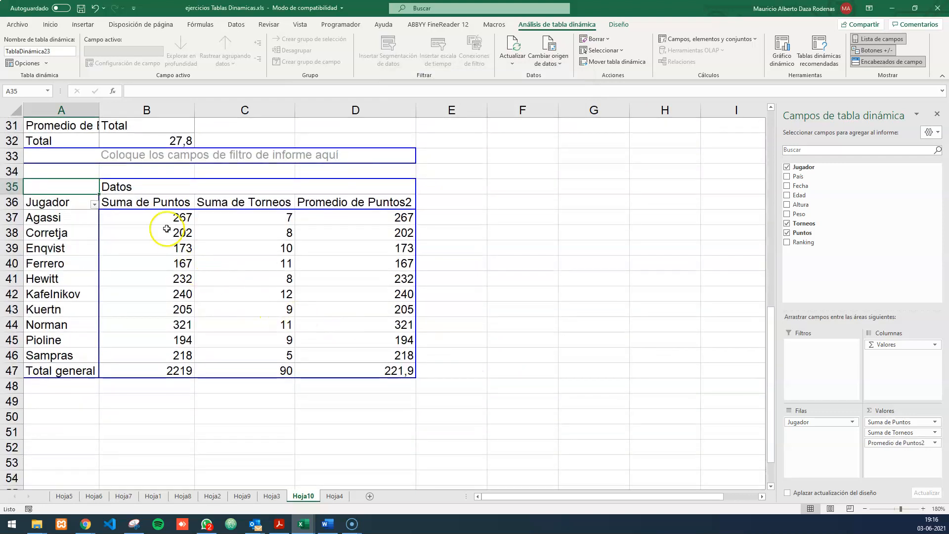
drag(160, 227, 169, 343)
drag(275, 218, 385, 355)
drag(377, 214, 396, 360)
drag(30, 217, 59, 356)
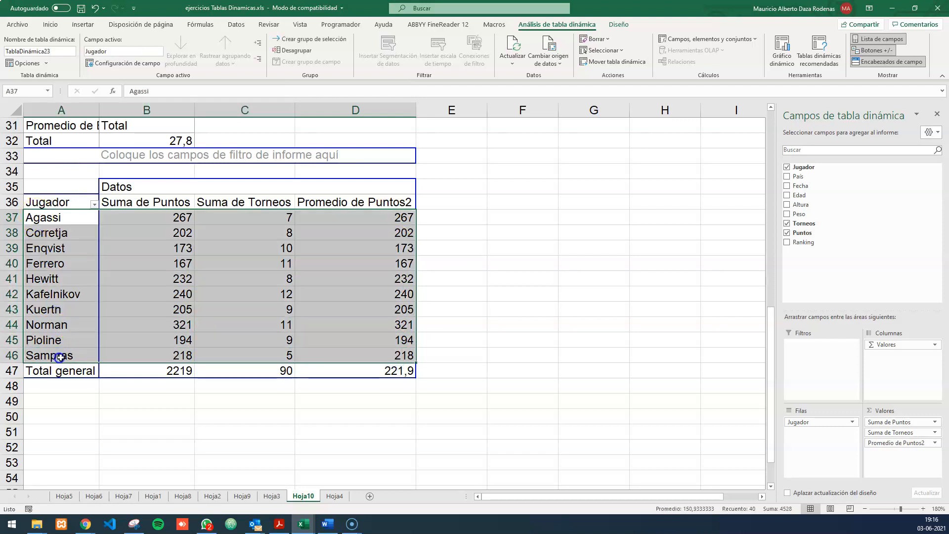
click(297, 292)
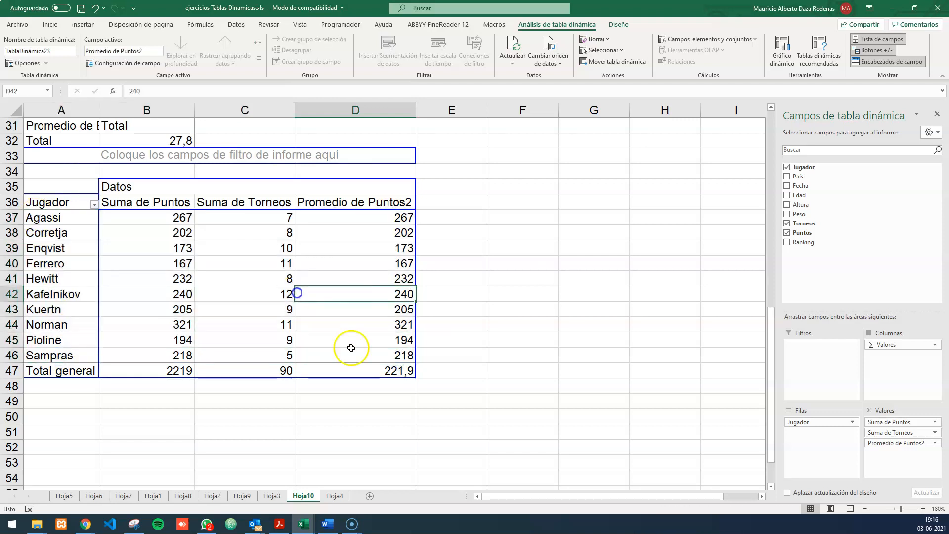
click(336, 496)
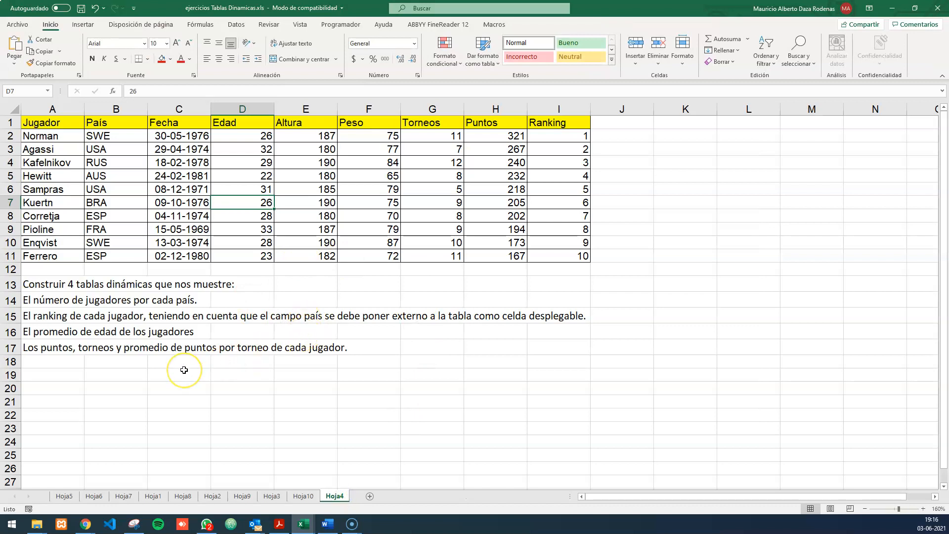